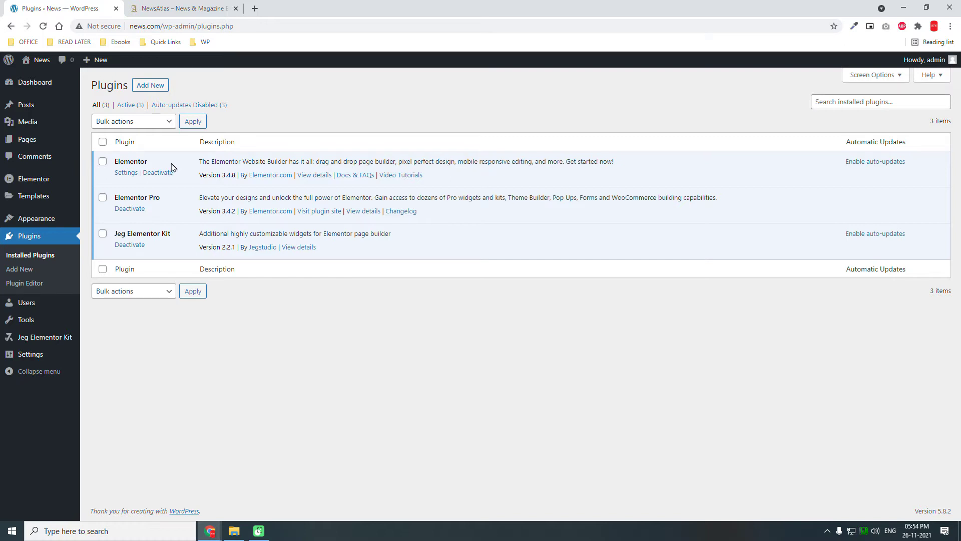
{"action": "left_click_drag", "start_coordinate": [120, 161], "coordinate": [146, 162]}
{"action": "left_click", "coordinate": [166, 232]}
{"action": "left_click_drag", "start_coordinate": [167, 231], "coordinate": [133, 235]}
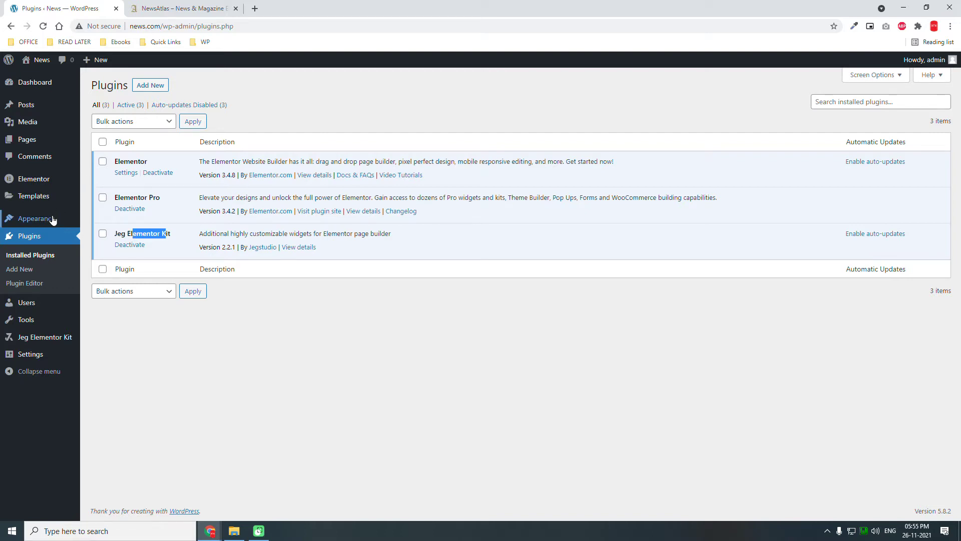
Customize the active theme's background color to white (#ffffff) and publish the change.
{"action": "mouse_move", "coordinate": [53, 220]}
{"action": "left_click", "coordinate": [98, 221]}
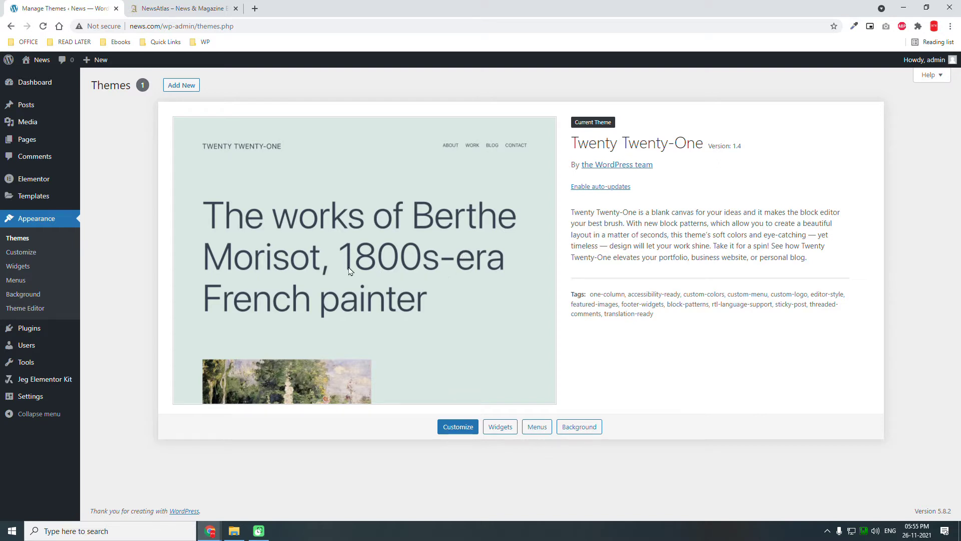
{"action": "left_click", "coordinate": [32, 254]}
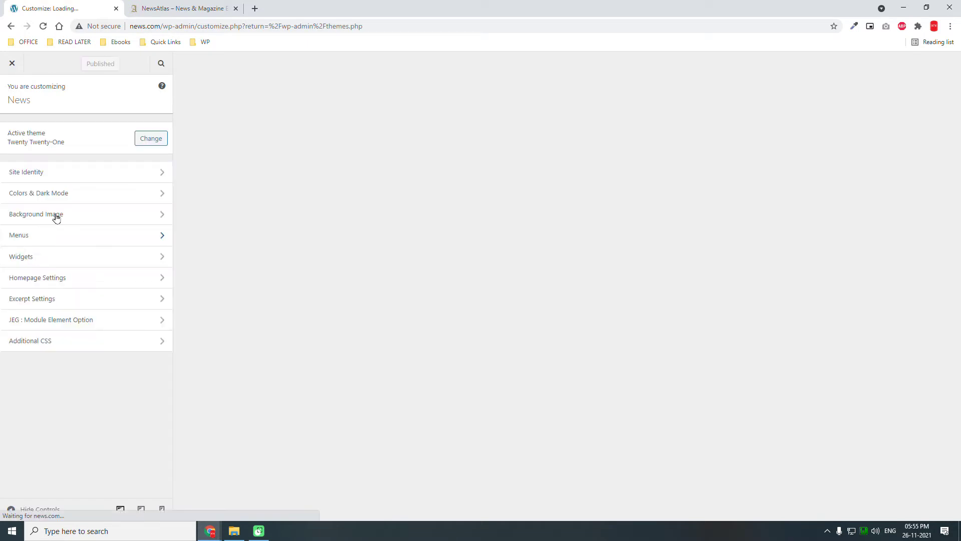
{"action": "left_click", "coordinate": [75, 194]}
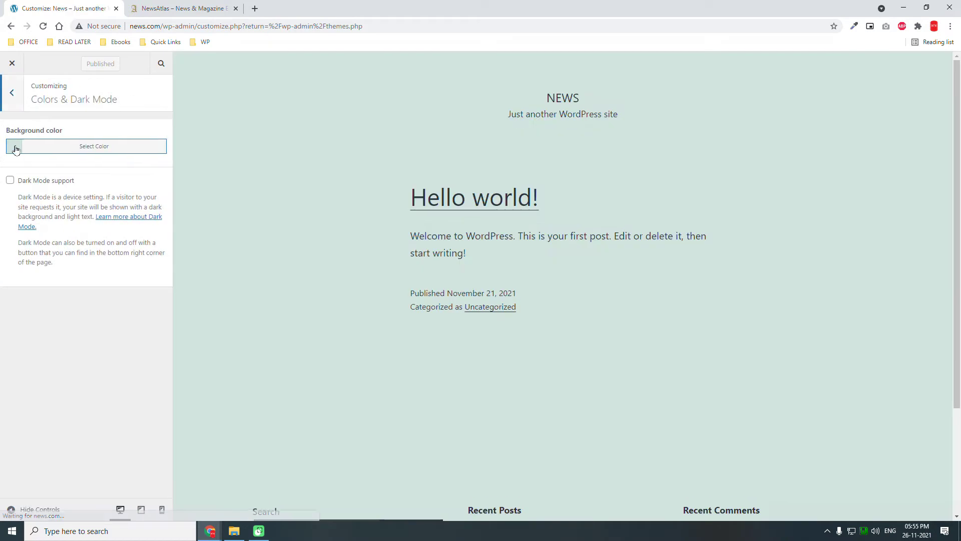
{"action": "left_click", "coordinate": [14, 149]}
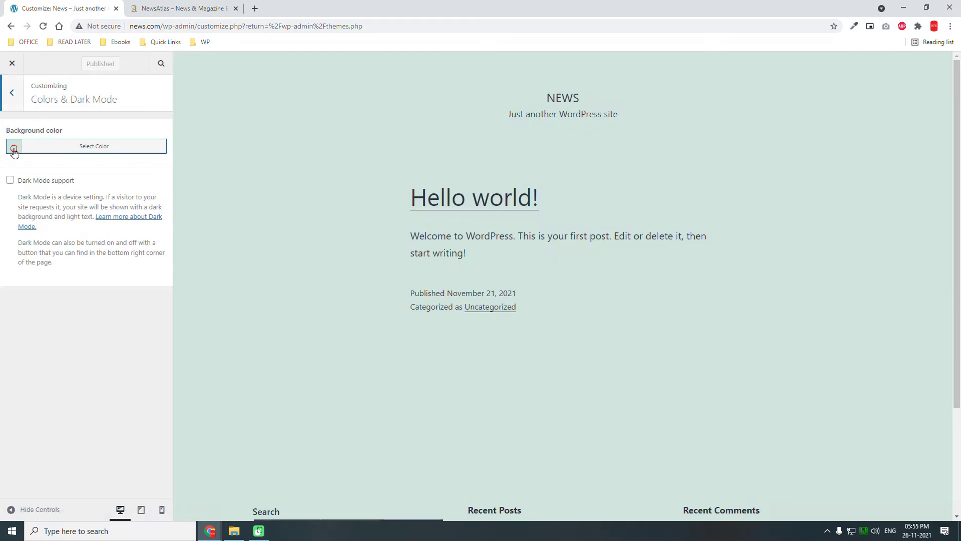
{"action": "left_click", "coordinate": [99, 280]}
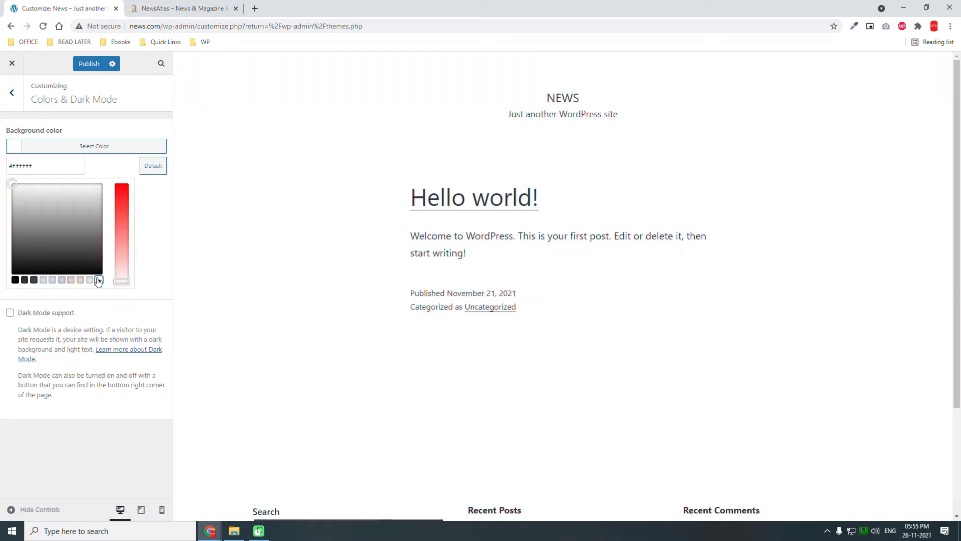
{"action": "left_click", "coordinate": [89, 66]}
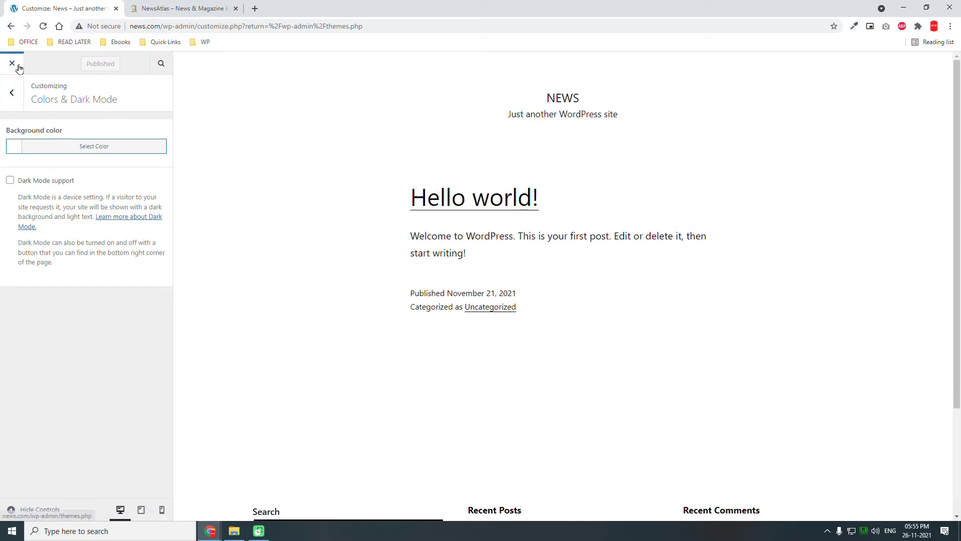
Set the site tagline to "Fake News Website" in Site Identity, publish it and leave the customizer.
{"action": "left_click", "coordinate": [11, 94]}
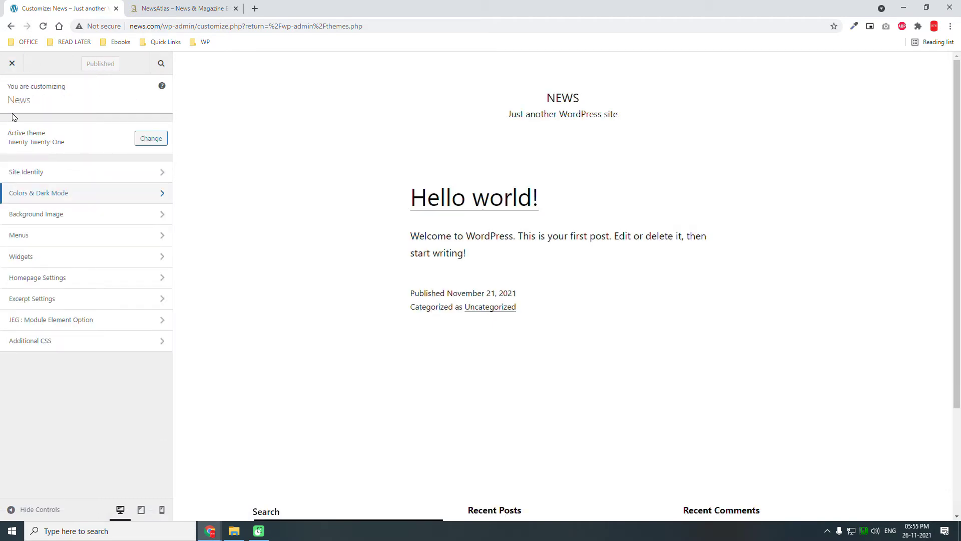
{"action": "left_click", "coordinate": [58, 173]}
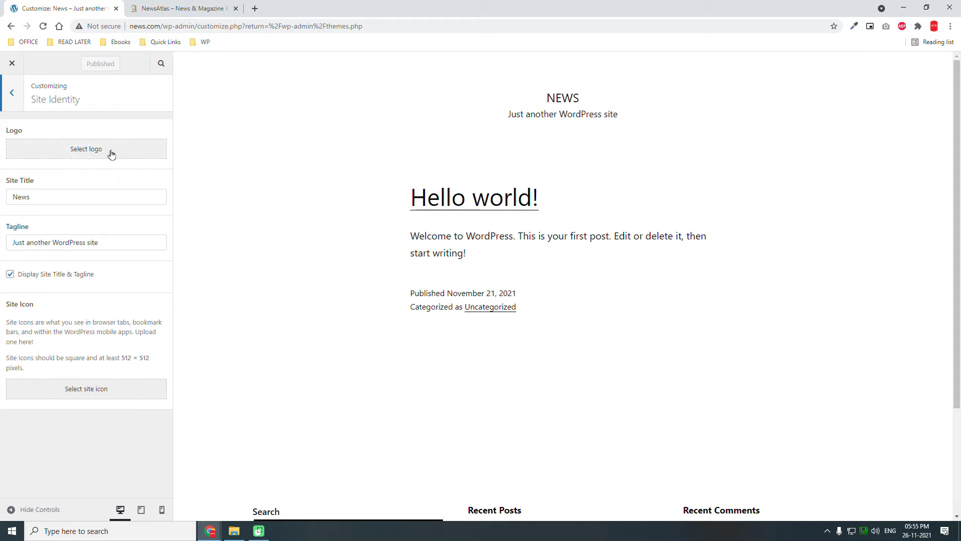
{"action": "left_click", "coordinate": [82, 196]}
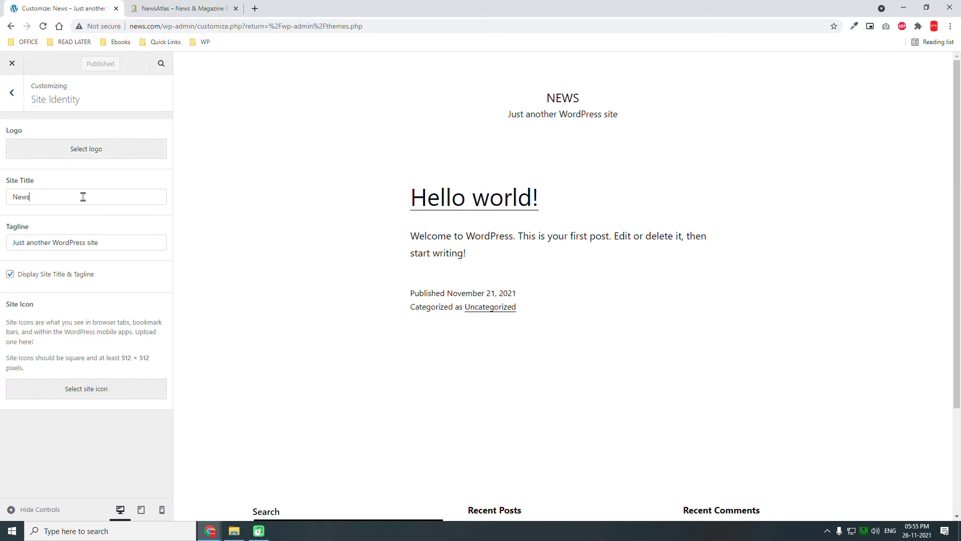
{"action": "left_click_drag", "start_coordinate": [118, 250], "coordinate": [2, 230]}
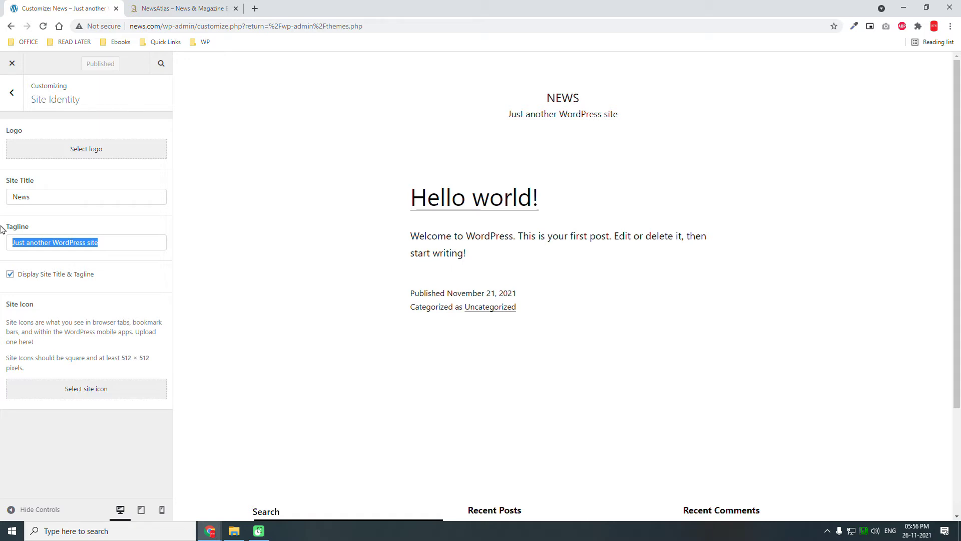
{"action": "type", "text": "#Fa"}
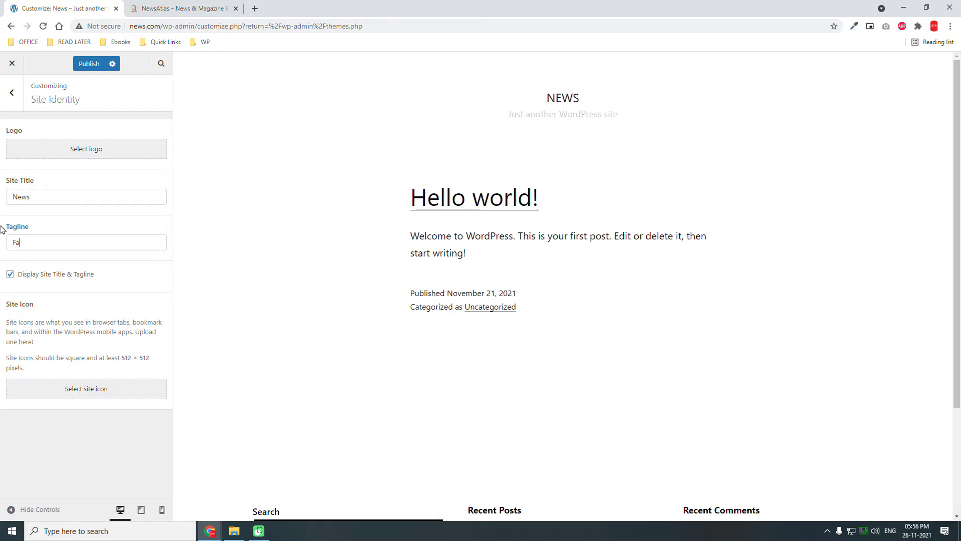
{"action": "type", "text": "ke News Website"}
{"action": "left_click", "coordinate": [90, 70]}
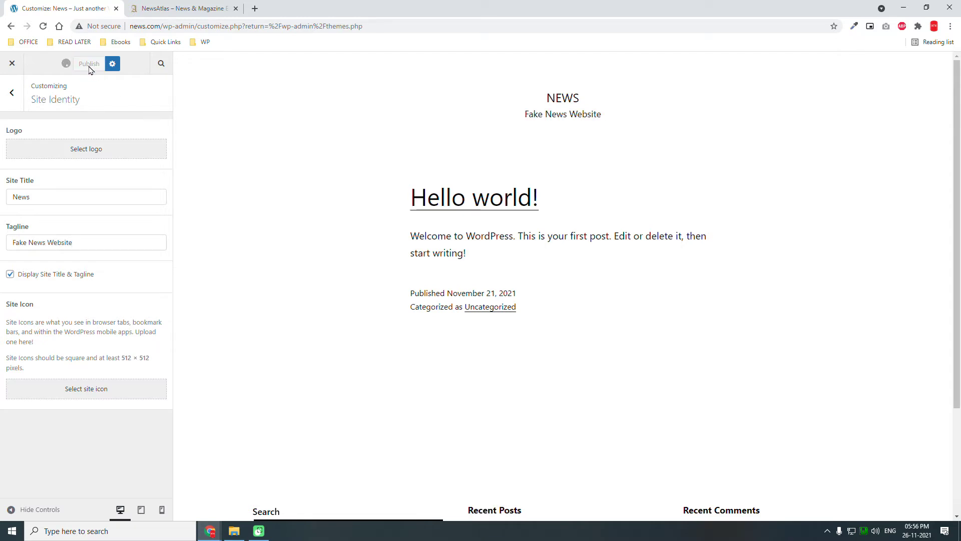
{"action": "left_click", "coordinate": [10, 64]}
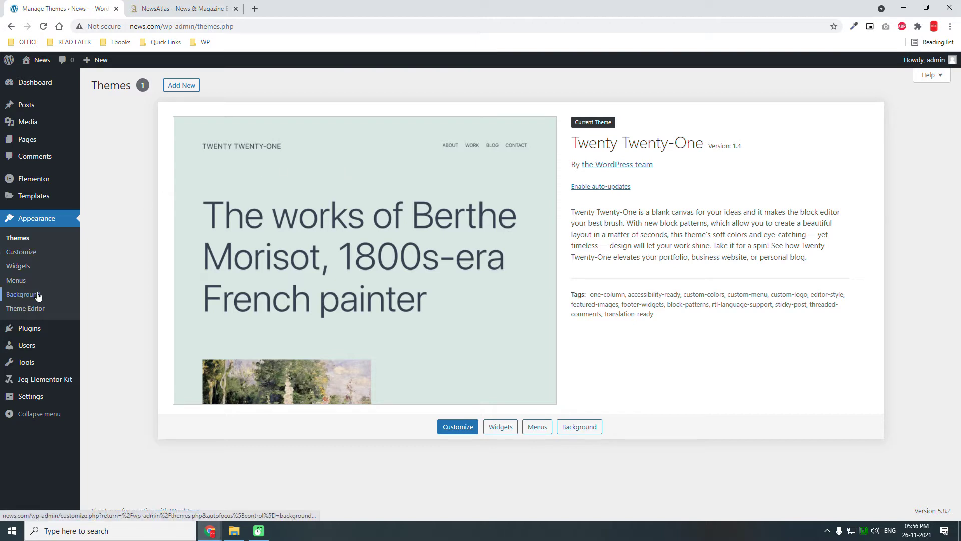
Change the site's permalink structure to Post name and save the settings.
{"action": "mouse_move", "coordinate": [34, 400]}
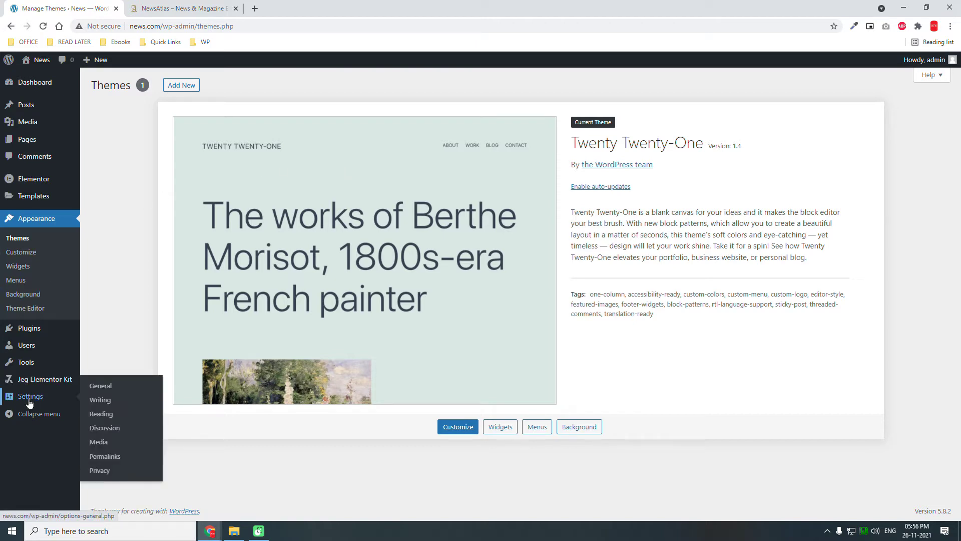
{"action": "left_click", "coordinate": [110, 458]}
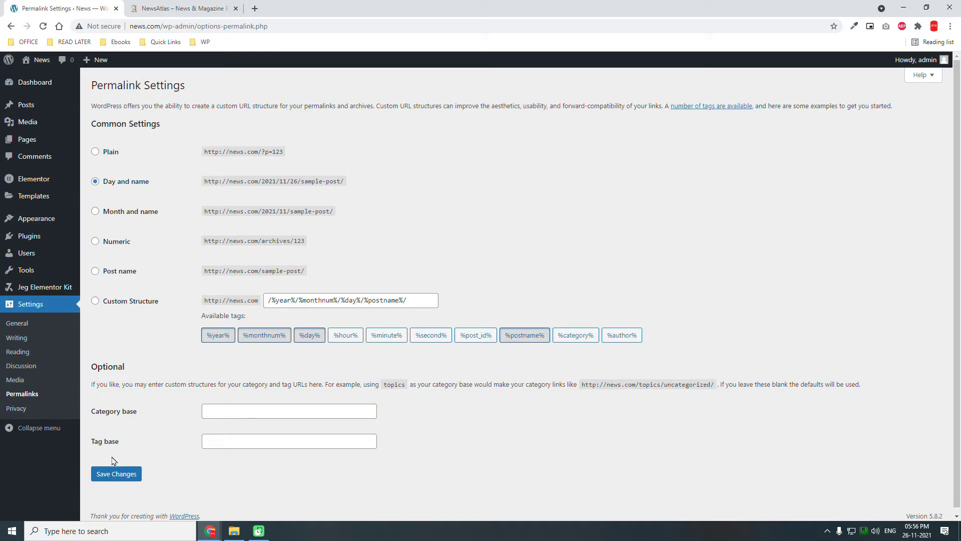
{"action": "left_click", "coordinate": [114, 271]}
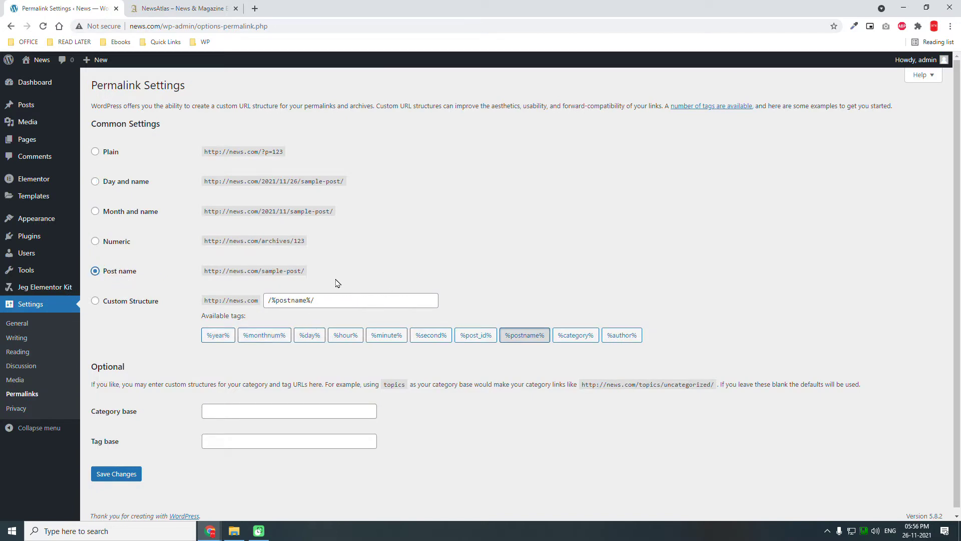
{"action": "left_click", "coordinate": [115, 477]}
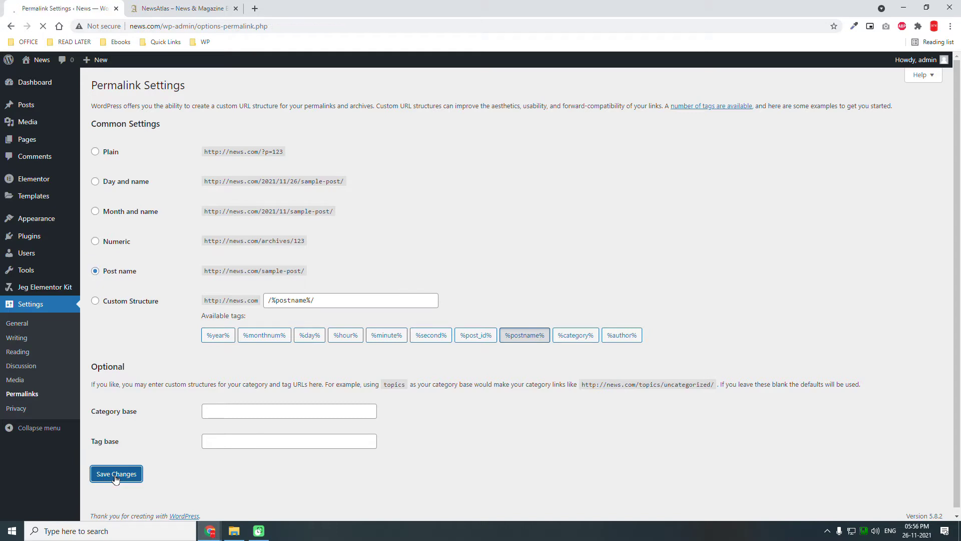
Set the thumbnail size to 300 width and 300 height in the Media settings.
{"action": "left_click", "coordinate": [15, 382]}
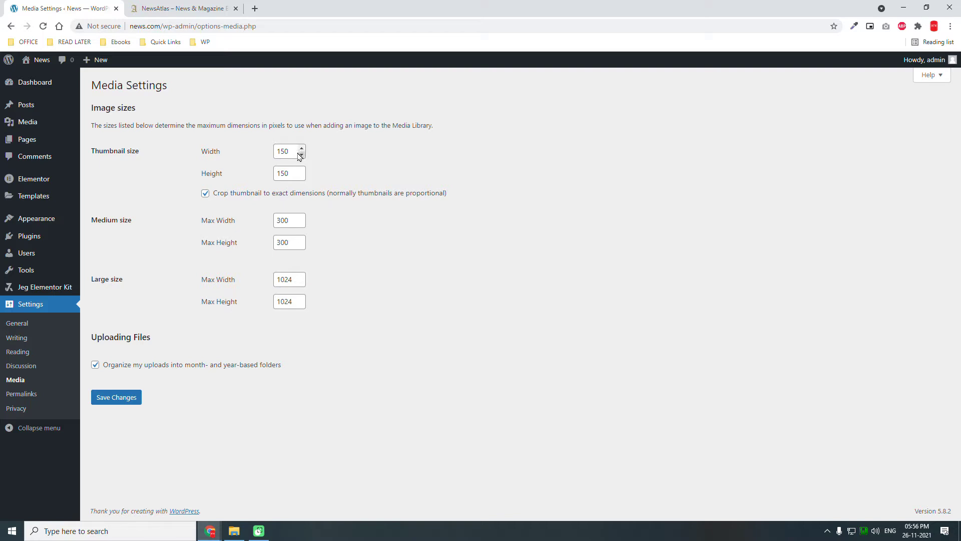
{"action": "left_click_drag", "start_coordinate": [294, 152], "coordinate": [254, 151]}
{"action": "type", "text": "3000"}
{"action": "key", "text": "Tab"}
{"action": "type", "text": "300"}
{"action": "key", "text": "Tab"}
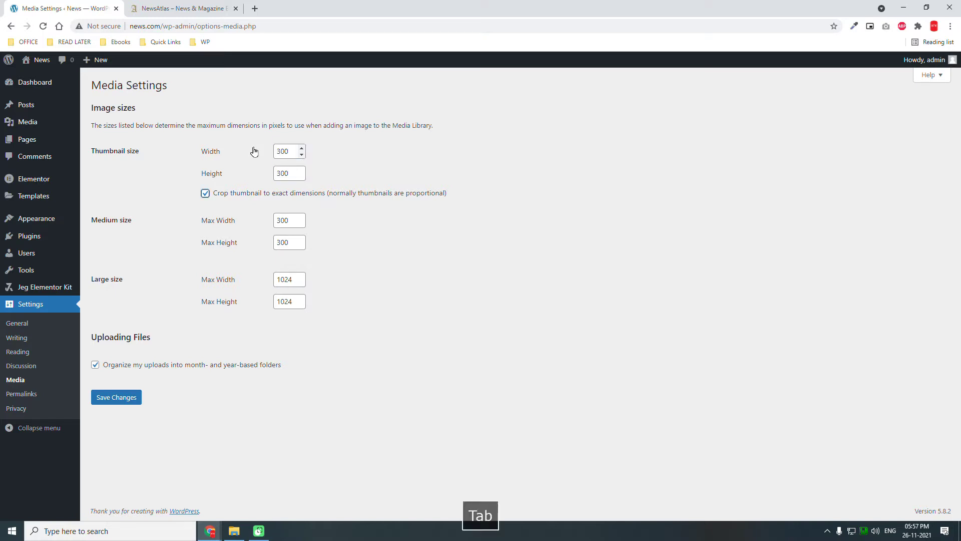
Set the medium image size to 640 max width and 640 max height, and save the Media settings.
{"action": "key", "text": "Tab"}
{"action": "type", "text": "640"}
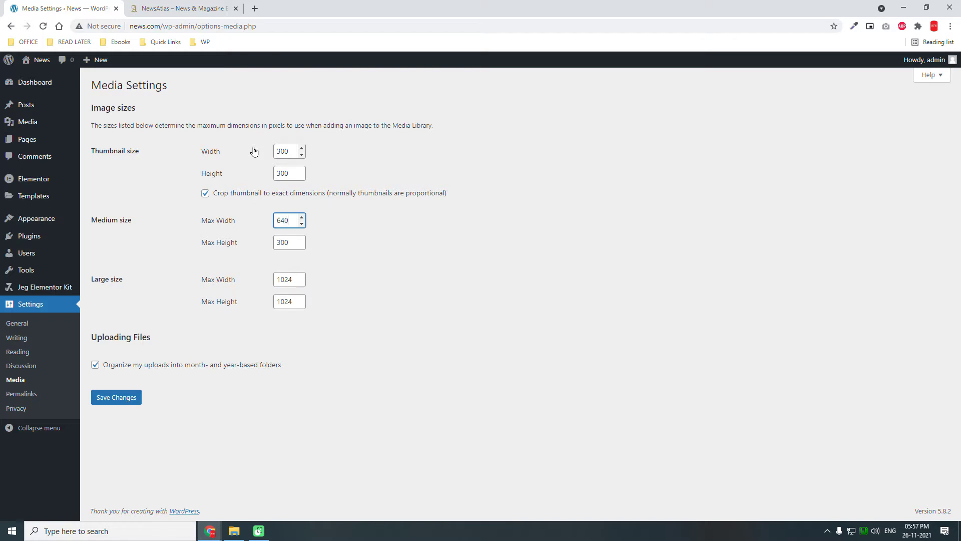
{"action": "key", "text": "Tab"}
{"action": "type", "text": "640"}
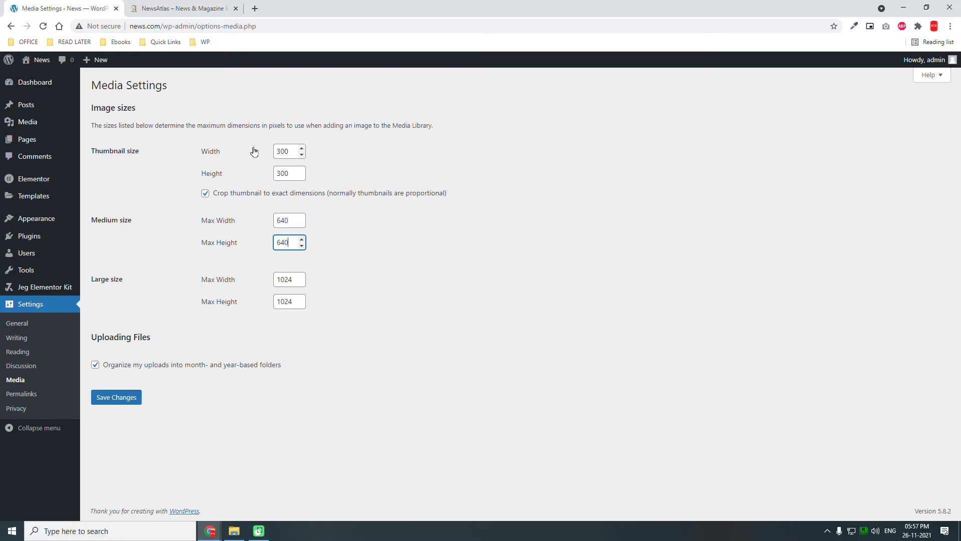
{"action": "left_click", "coordinate": [391, 403]}
{"action": "left_click", "coordinate": [125, 396]}
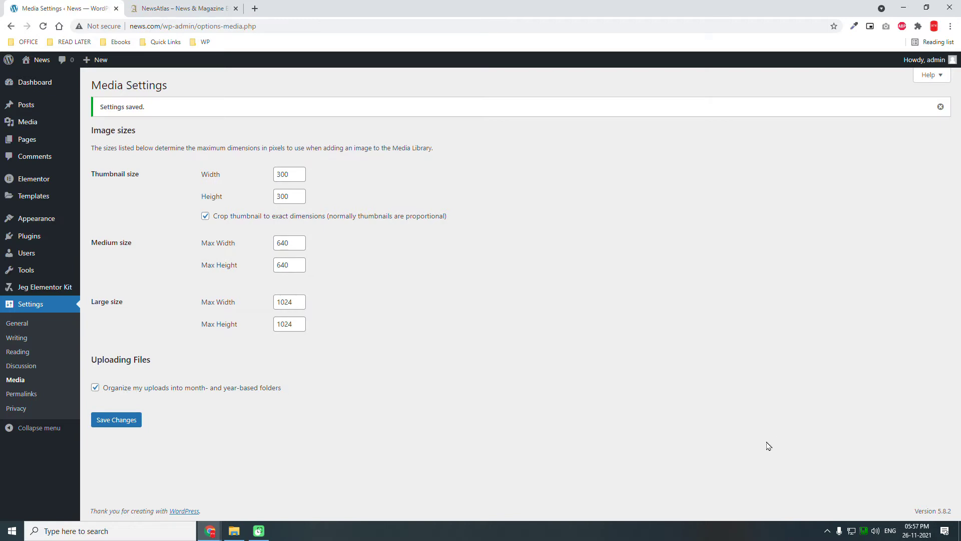
Examine the Discussion settings, including the comment, moderation and avatar options.
{"action": "left_click", "coordinate": [15, 368]}
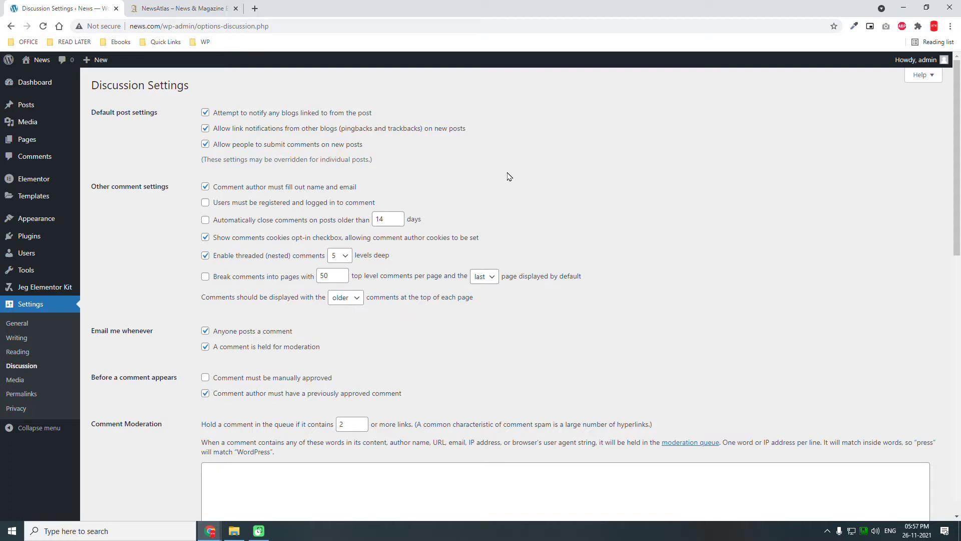
{"action": "scroll", "coordinate": [510, 176], "scroll_direction": "down", "scroll_amount": 2}
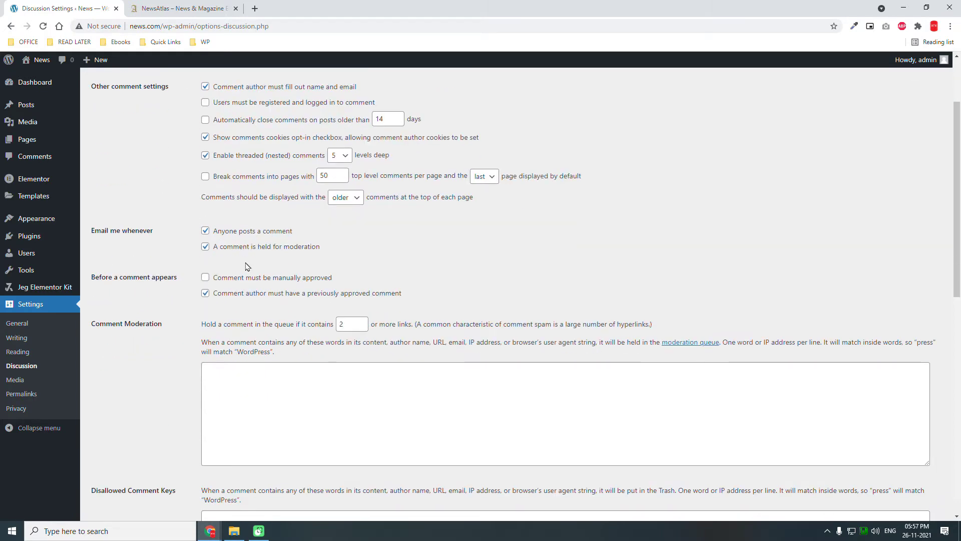
{"action": "scroll", "coordinate": [278, 265], "scroll_direction": "up", "scroll_amount": 2}
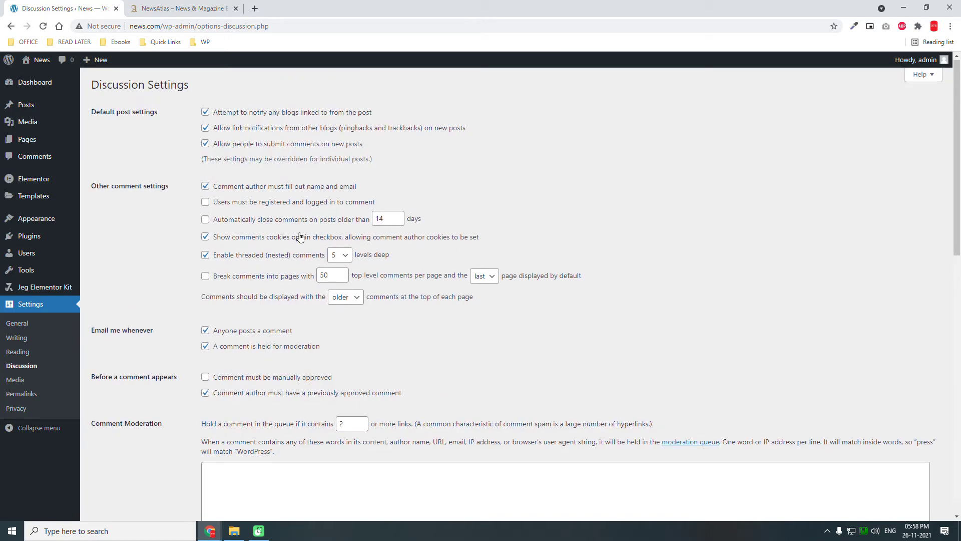
{"action": "scroll", "coordinate": [300, 233], "scroll_direction": "down", "scroll_amount": 6}
{"action": "scroll", "coordinate": [299, 233], "scroll_direction": "down", "scroll_amount": 3}
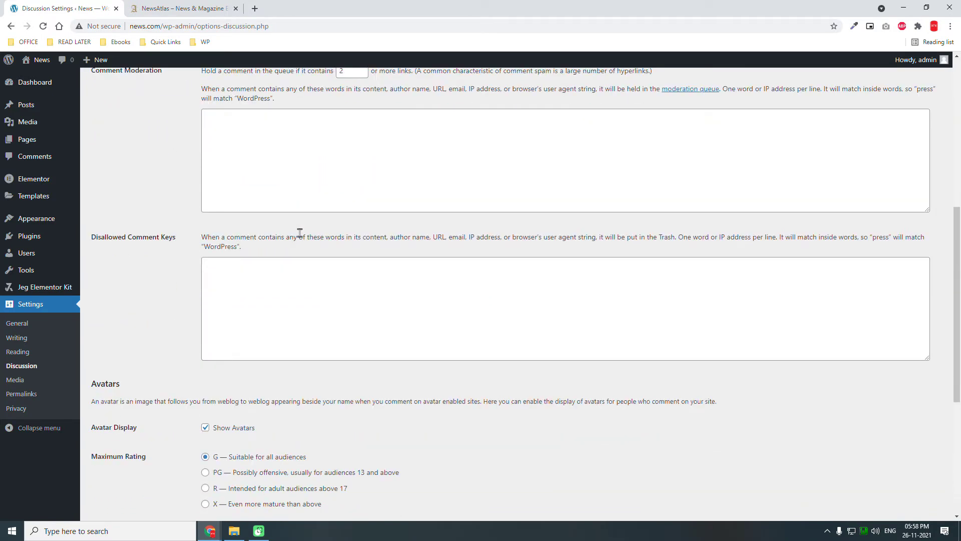
{"action": "scroll", "coordinate": [259, 393], "scroll_direction": "down", "scroll_amount": 3}
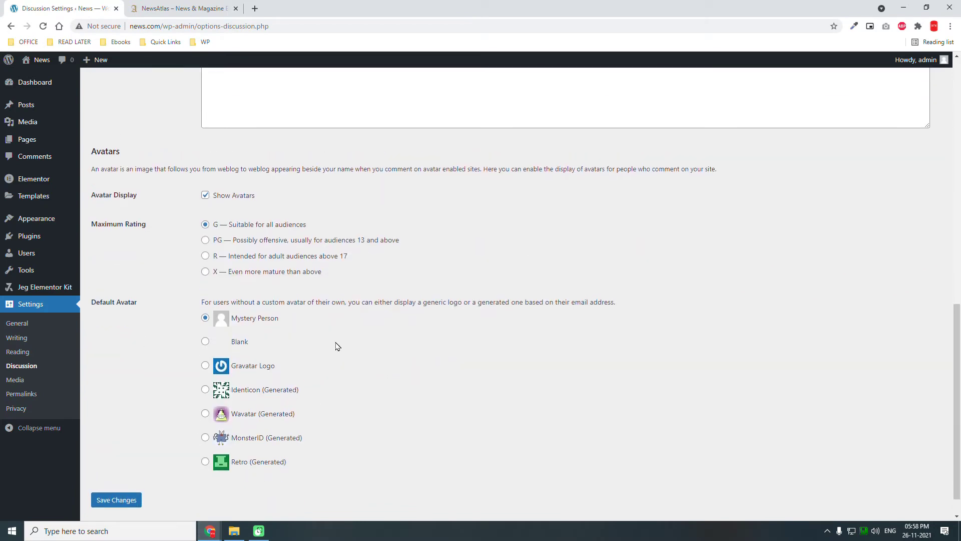
{"action": "scroll", "coordinate": [337, 346], "scroll_direction": "up", "scroll_amount": 15}
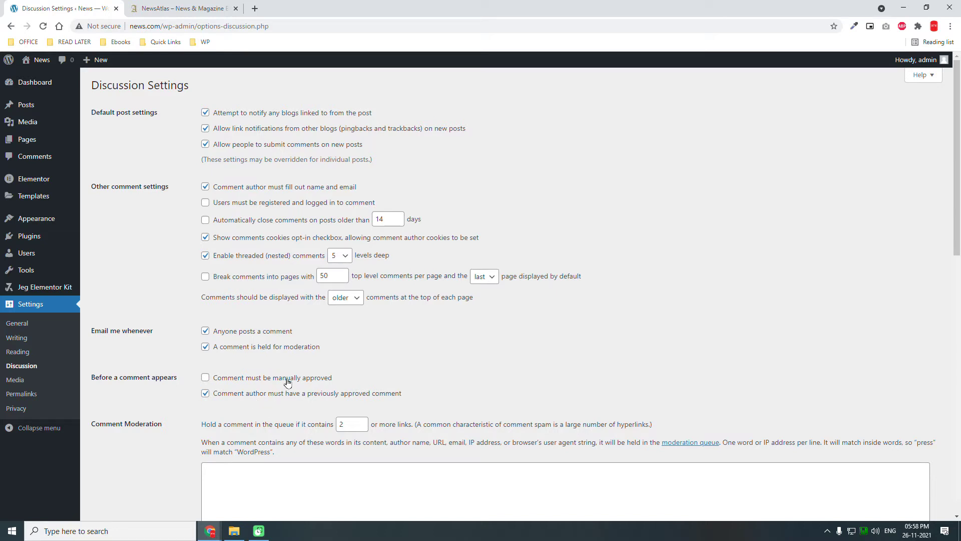
Check the homepage display options in the Reading settings and look over the list of existing pages.
{"action": "left_click", "coordinate": [18, 354]}
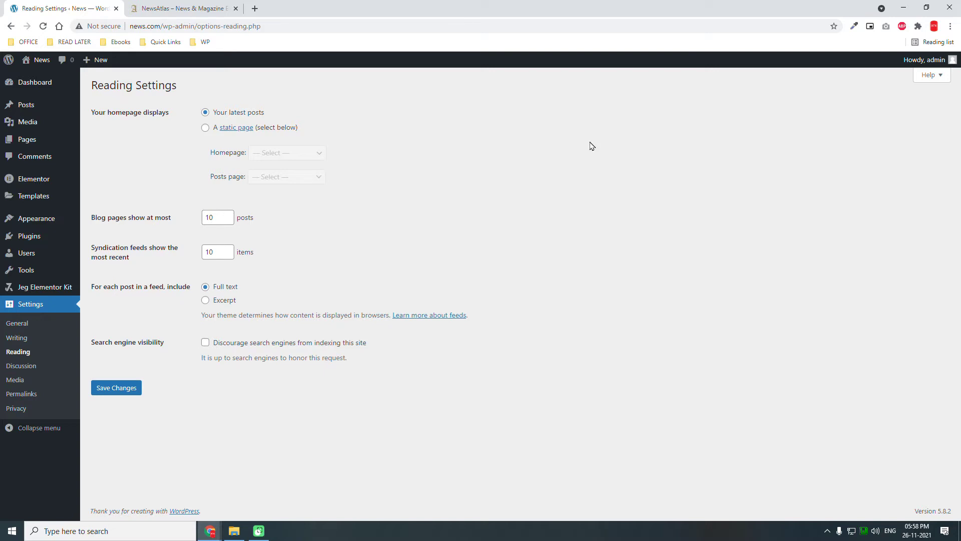
{"action": "mouse_move", "coordinate": [35, 132]}
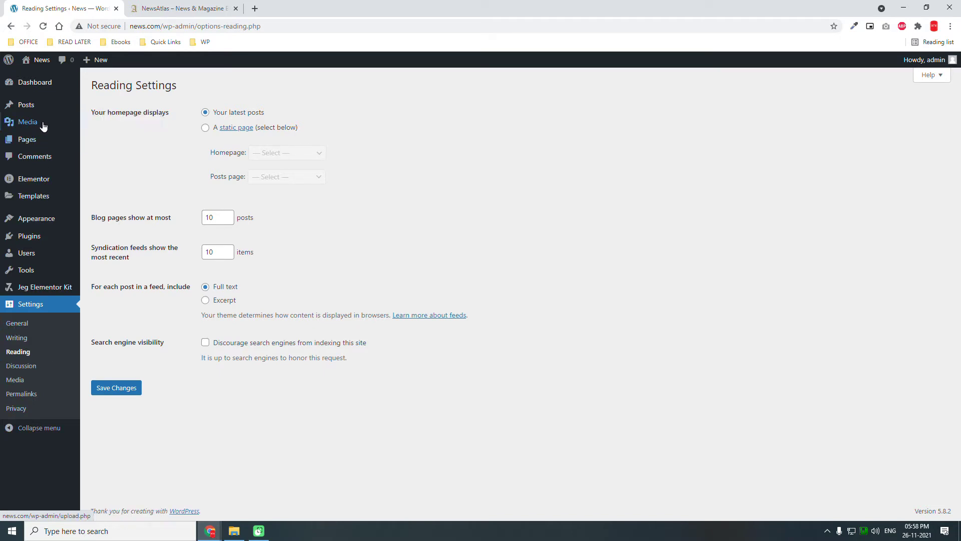
{"action": "left_click", "coordinate": [41, 144]}
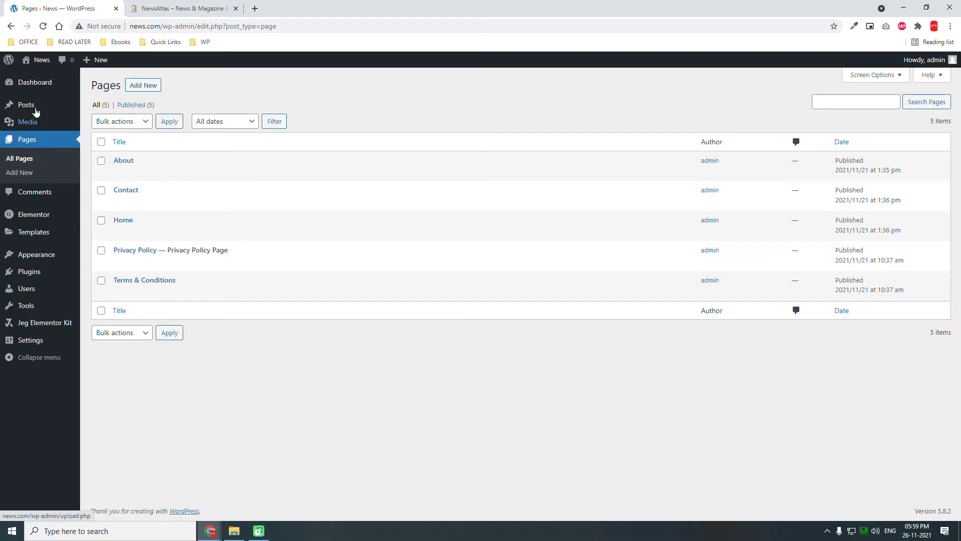
Open the post categories screen, consulting the News Atlas demo site's navigation for its category names.
{"action": "mouse_move", "coordinate": [37, 106]}
{"action": "left_click", "coordinate": [105, 134]}
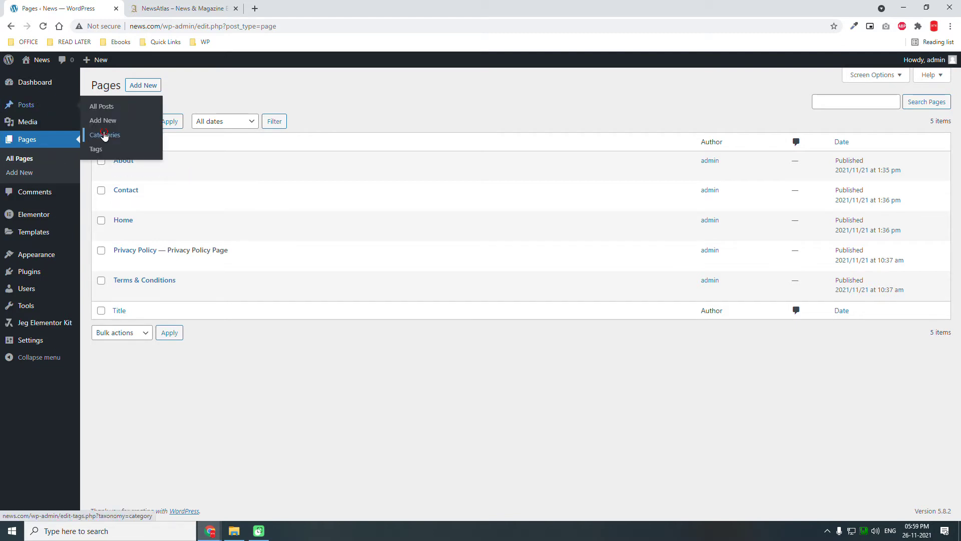
{"action": "left_click", "coordinate": [185, 6]}
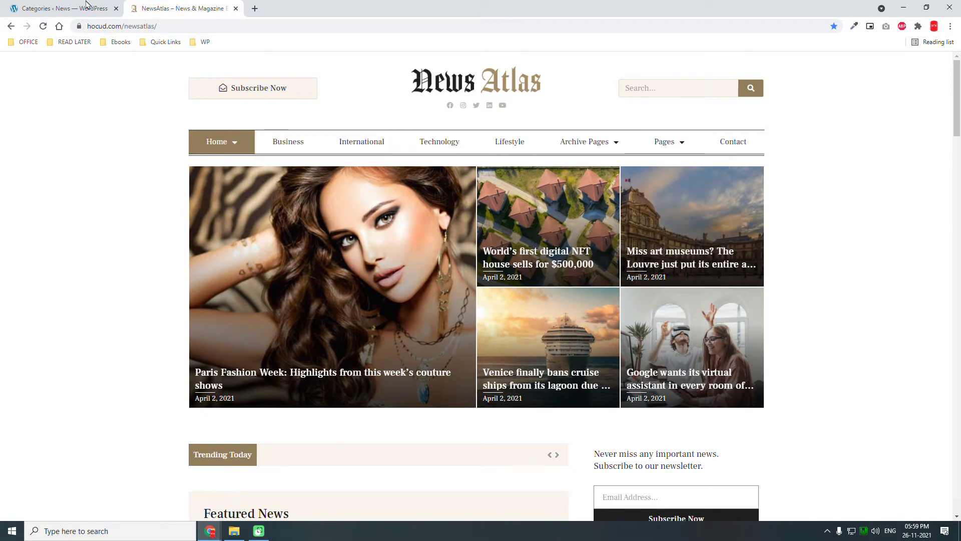
{"action": "left_click", "coordinate": [86, 6]}
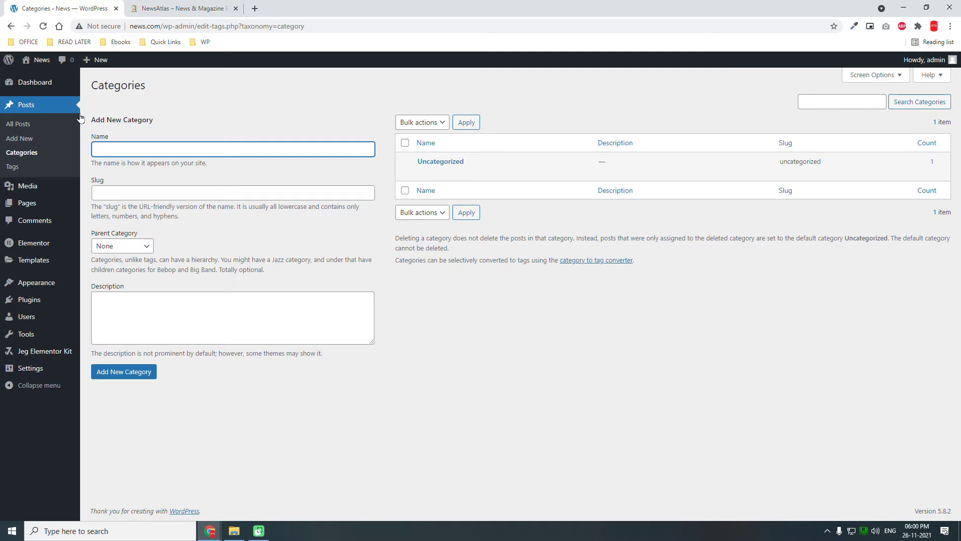
Rename the Uncategorized category to National, clear its old slug and update the category.
{"action": "mouse_move", "coordinate": [440, 181]}
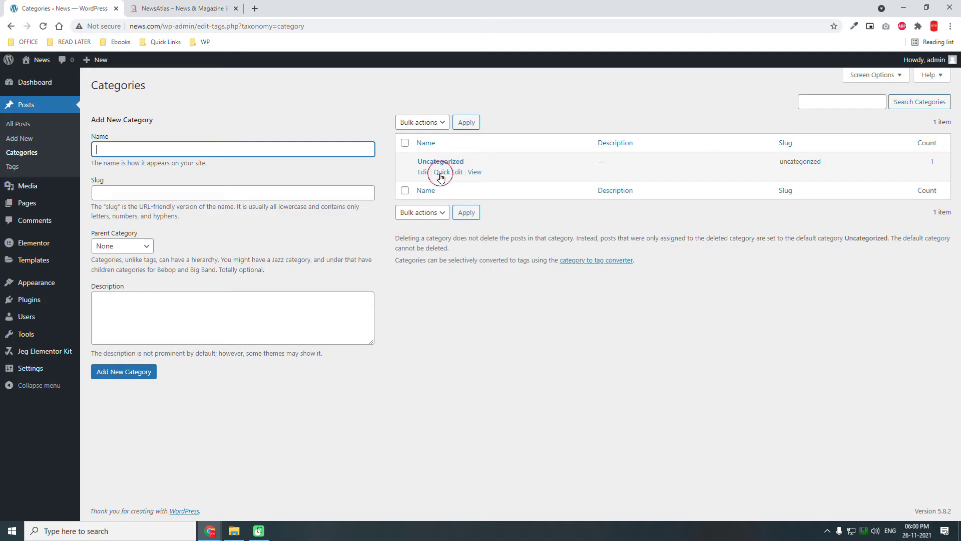
{"action": "left_click", "coordinate": [441, 172]}
{"action": "left_click_drag", "start_coordinate": [507, 177], "coordinate": [380, 167]}
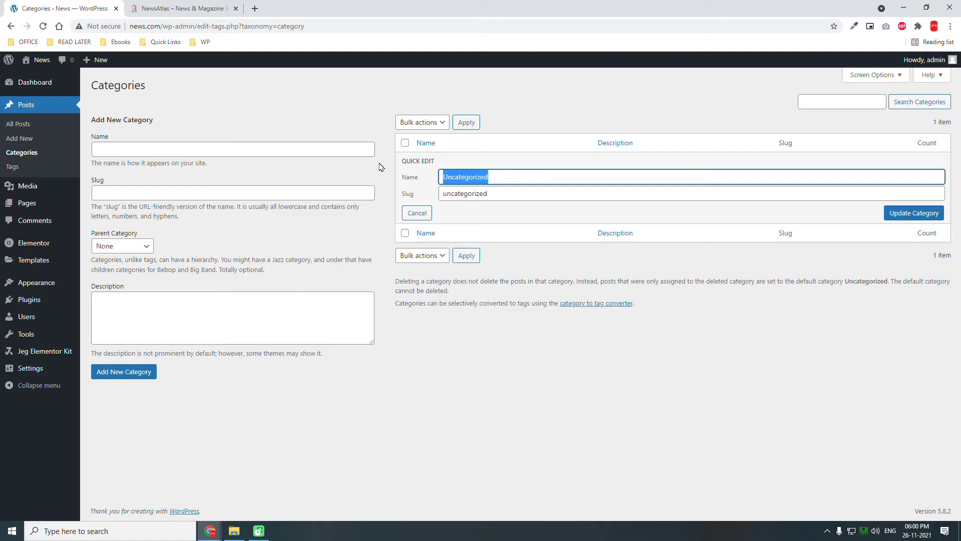
{"action": "type", "text": "National"}
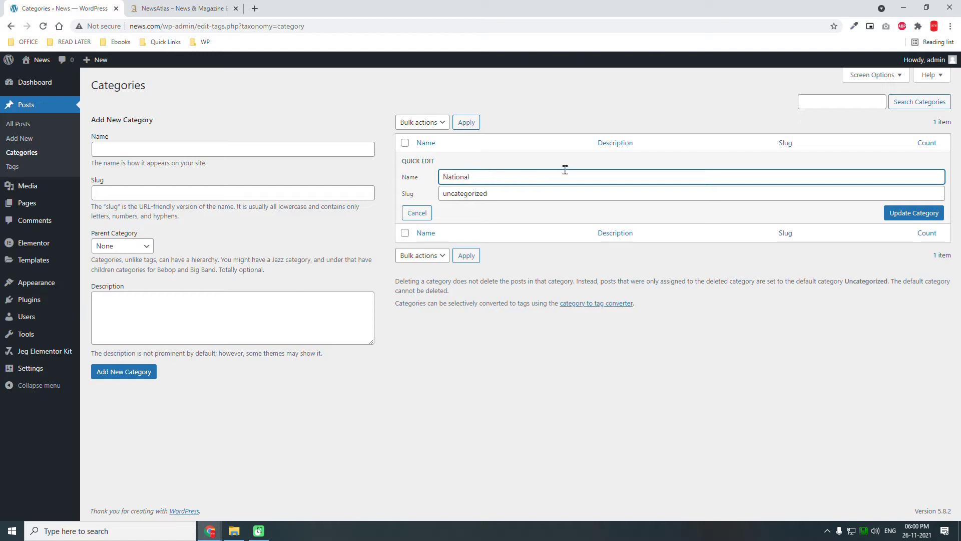
{"action": "double_click", "coordinate": [554, 193]}
{"action": "key", "text": "BackSpace"}
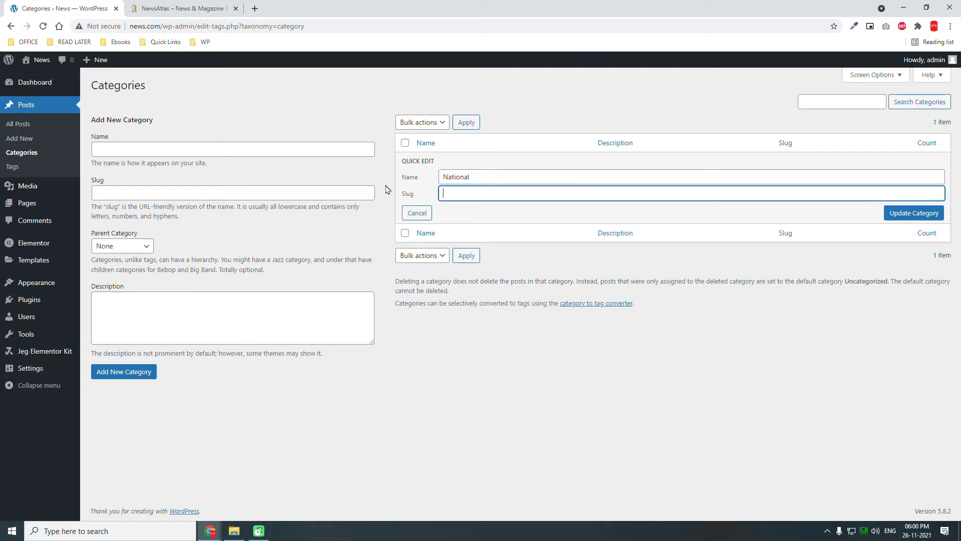
{"action": "left_click", "coordinate": [922, 217]}
Add a new post category named Internation.
{"action": "left_click", "coordinate": [170, 150]}
{"action": "type", "text": "Internation"}
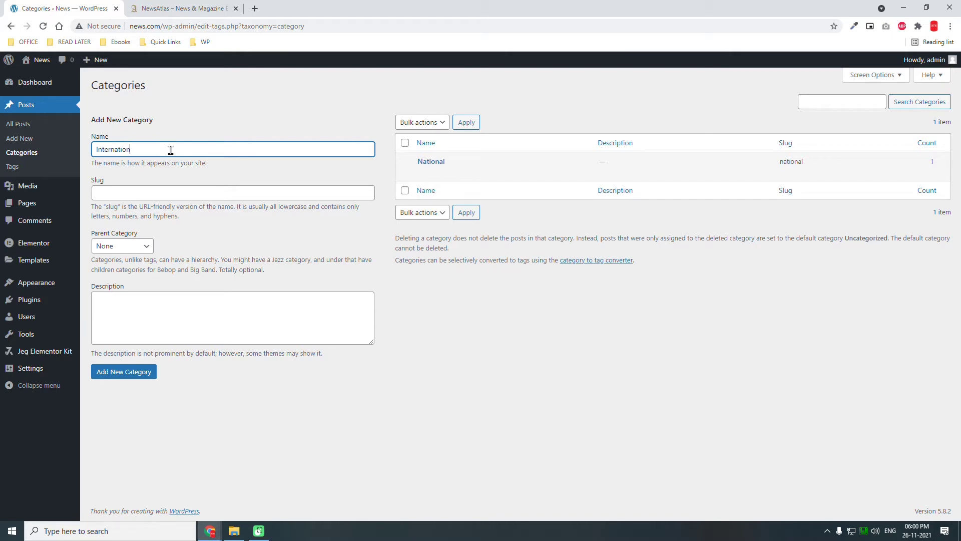
{"action": "key", "text": "Return"}
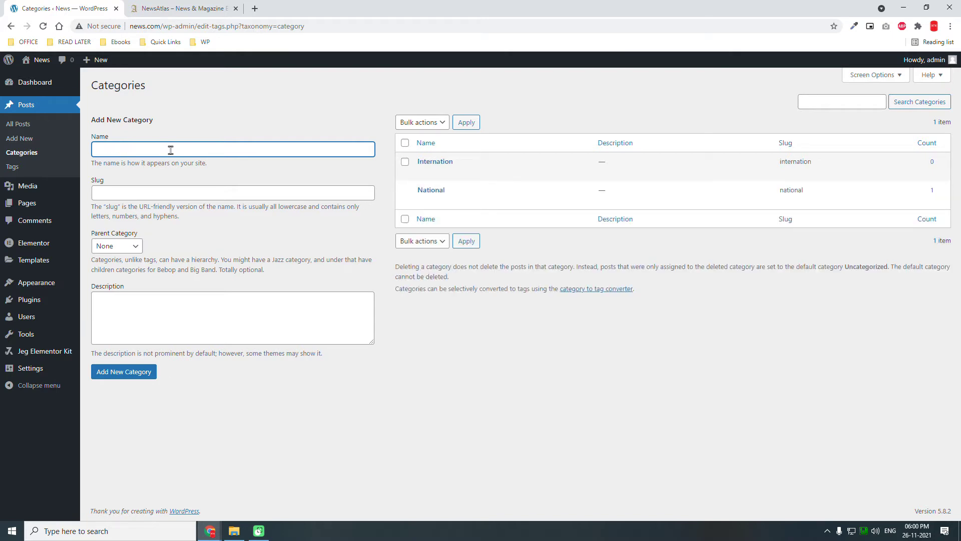
Correct the Internation category's name to International, clear its slug and update the category.
{"action": "left_click", "coordinate": [446, 173]}
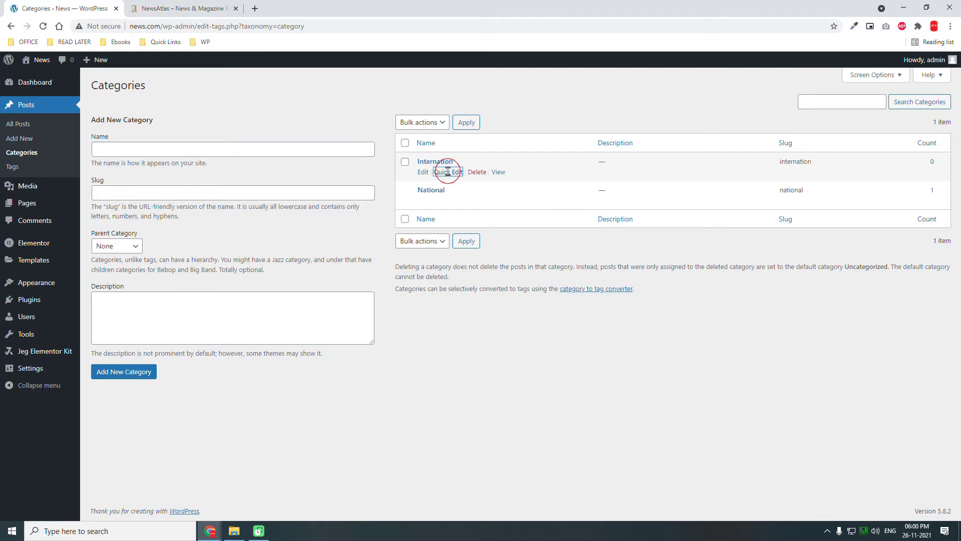
{"action": "type", "text": "al"}
{"action": "double_click", "coordinate": [539, 191]}
{"action": "key", "text": "BackSpace"}
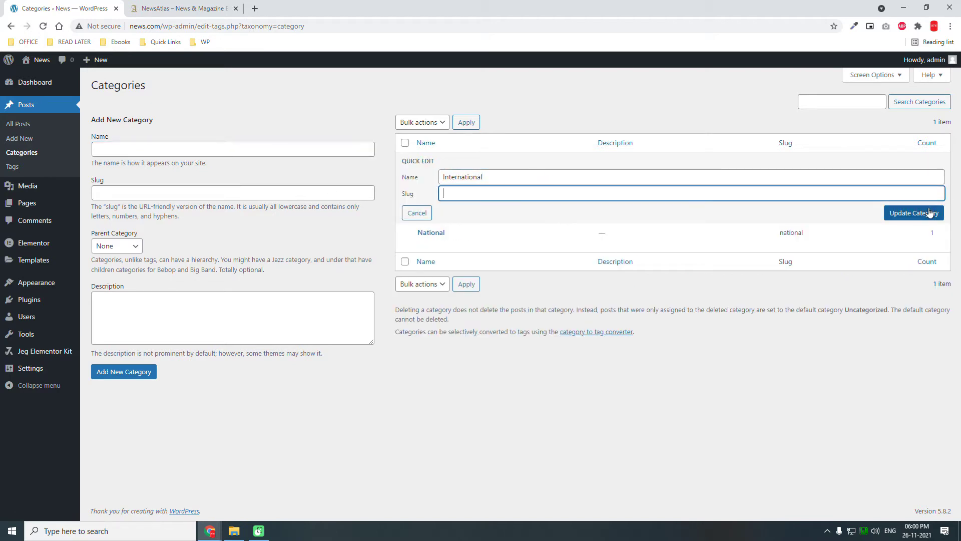
{"action": "left_click", "coordinate": [930, 213]}
Add three more post categories named SC & Tech, Sports and Entertainment.
{"action": "left_click", "coordinate": [172, 149]}
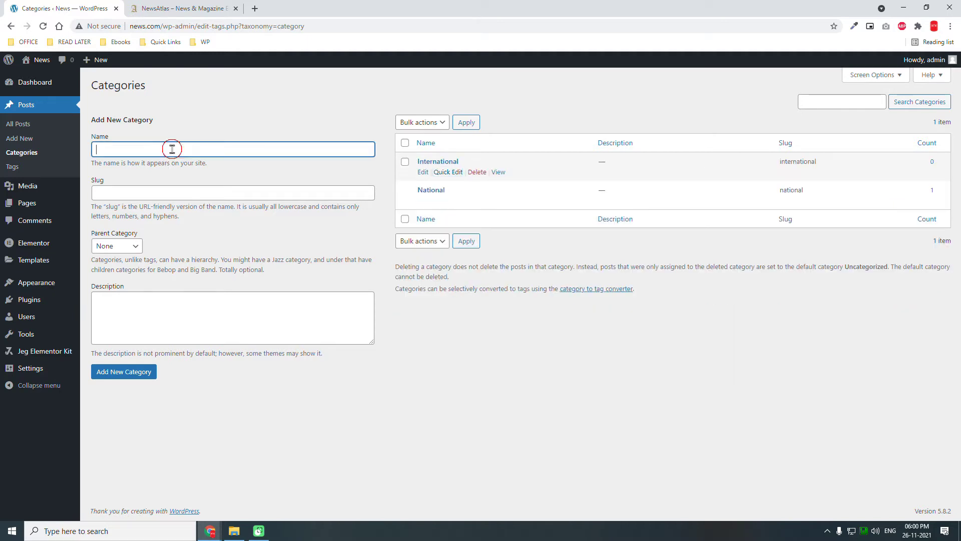
{"action": "type", "text": "SC & Tech"}
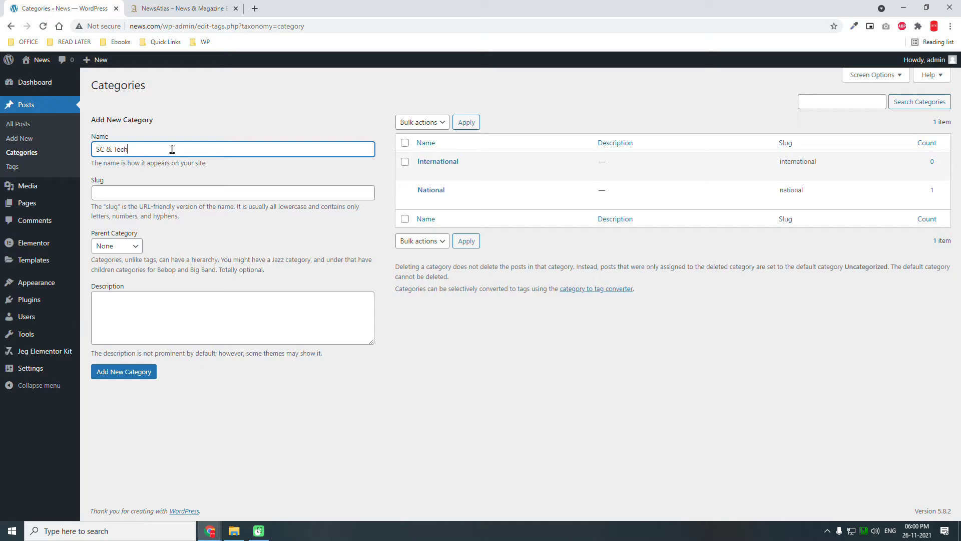
{"action": "key", "text": "Return"}
{"action": "type", "text": "Sports"}
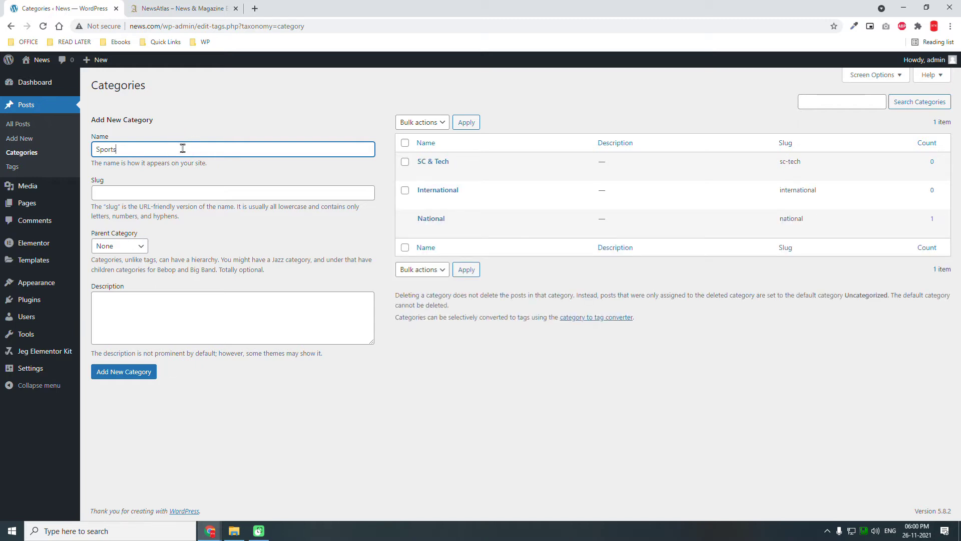
{"action": "key", "text": "Return"}
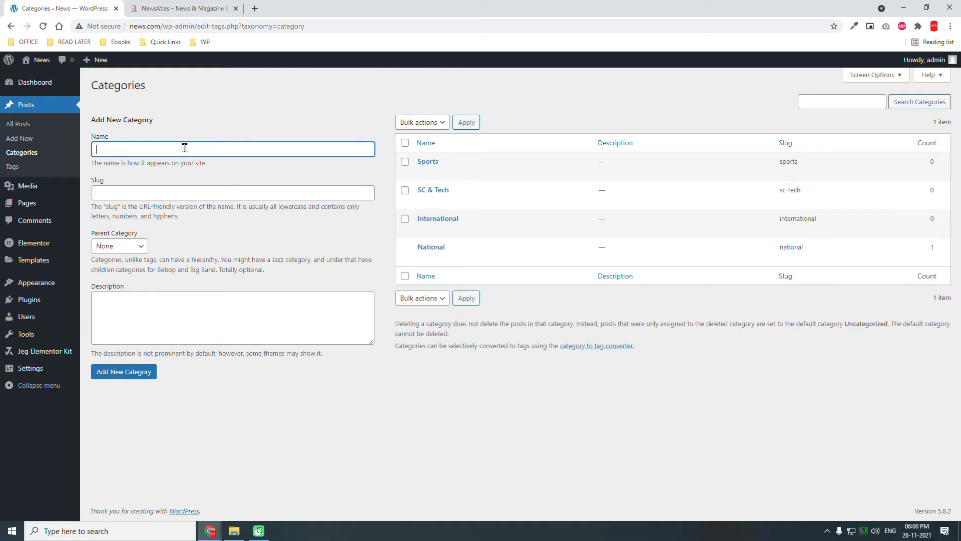
{"action": "type", "text": "Entertainment"}
{"action": "key", "text": "Return"}
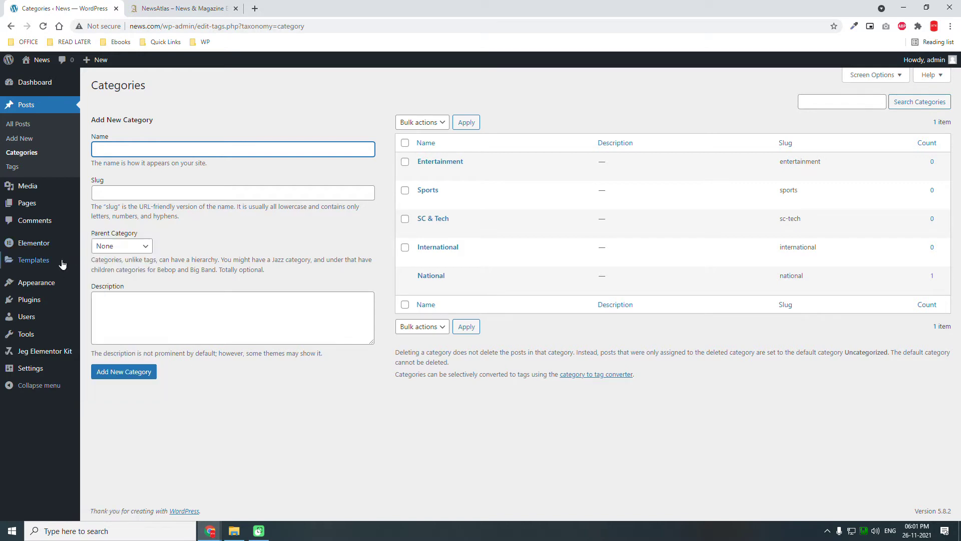
Set the site's homepage to the static page Home in the Reading settings and save the changes.
{"action": "mouse_move", "coordinate": [54, 285]}
{"action": "mouse_move", "coordinate": [31, 369]}
{"action": "left_click", "coordinate": [106, 399]}
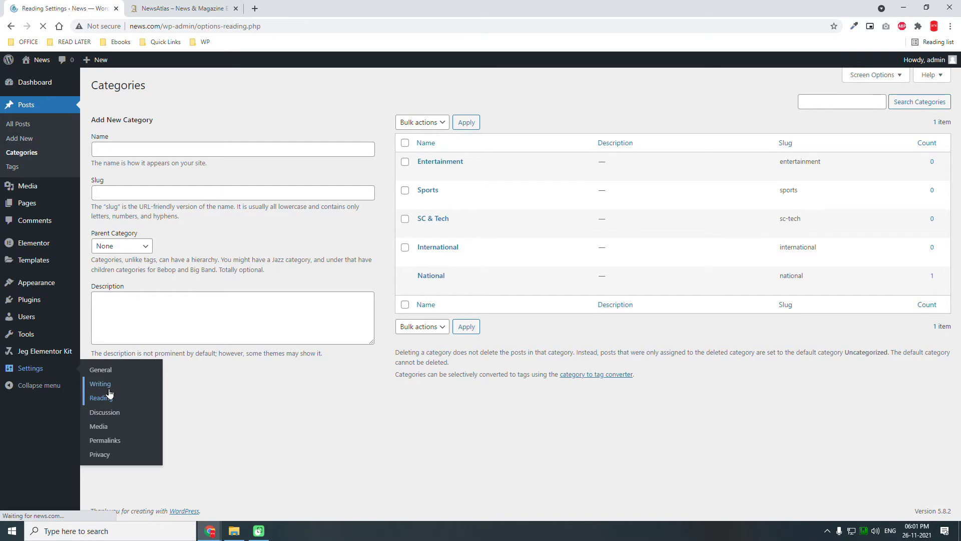
{"action": "left_click", "coordinate": [210, 129]}
{"action": "left_click", "coordinate": [277, 153]}
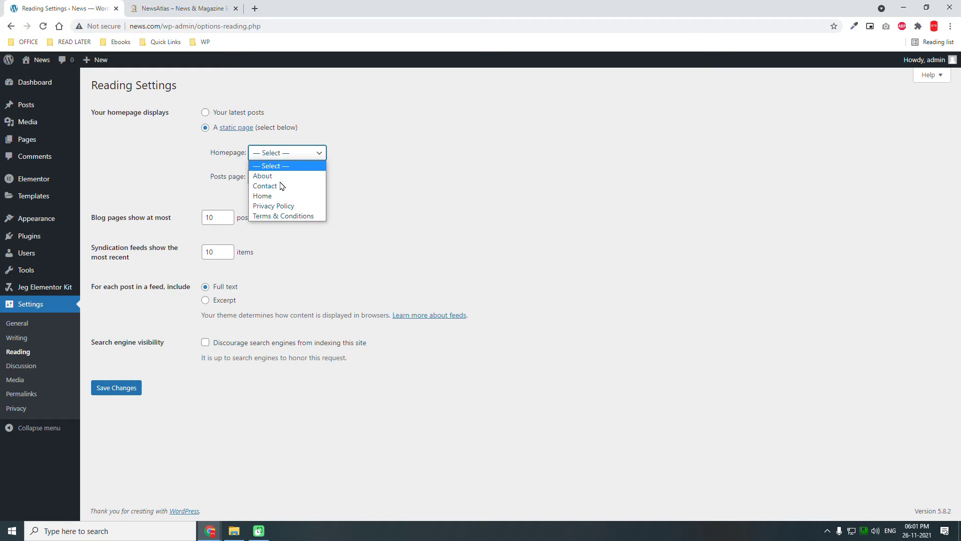
{"action": "left_click", "coordinate": [279, 197]}
{"action": "left_click", "coordinate": [124, 390]}
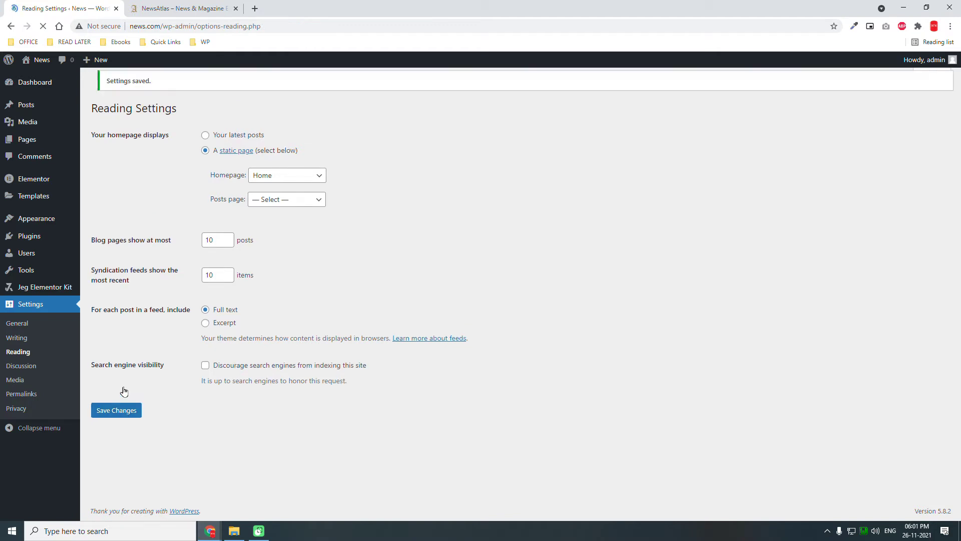
Create a new navigation menu named Main Menu.
{"action": "mouse_move", "coordinate": [50, 221]}
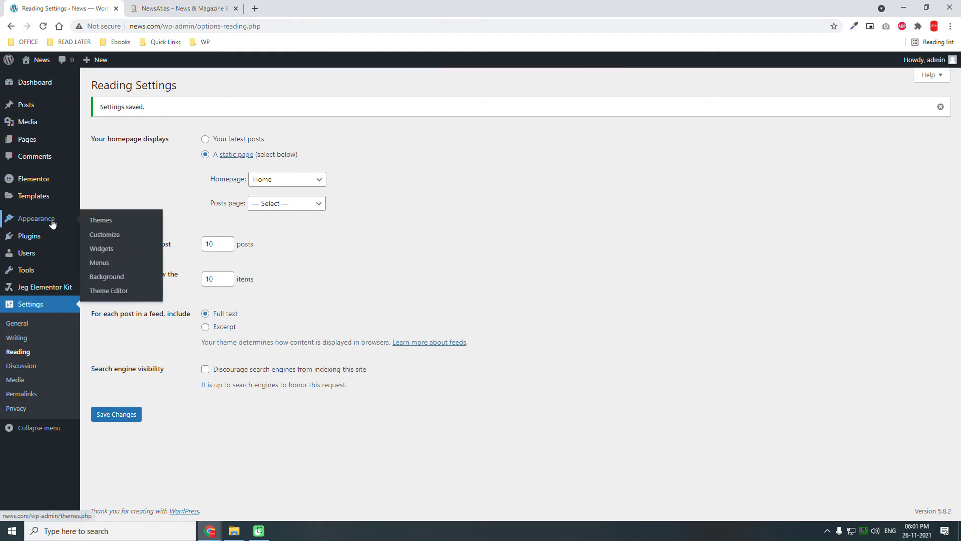
{"action": "left_click", "coordinate": [116, 266]}
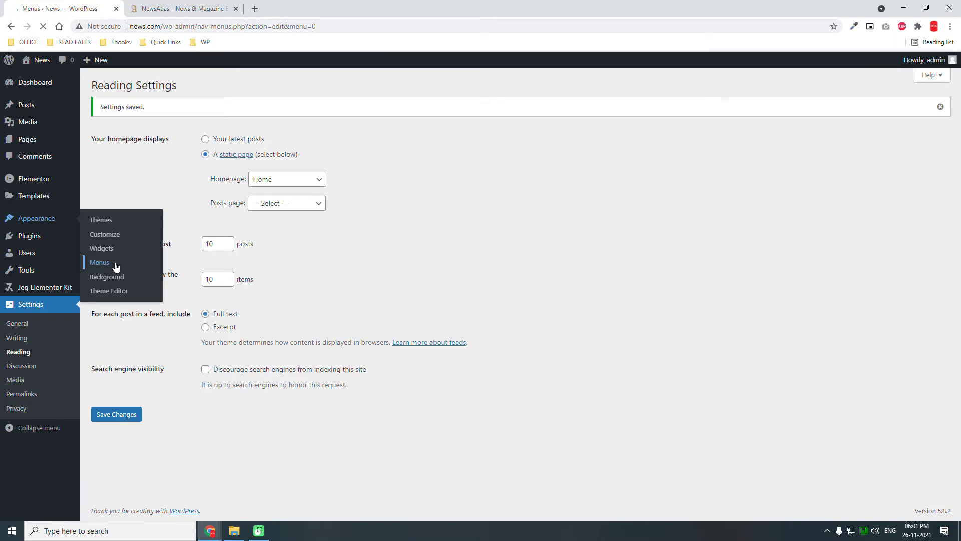
{"action": "left_click", "coordinate": [369, 202]}
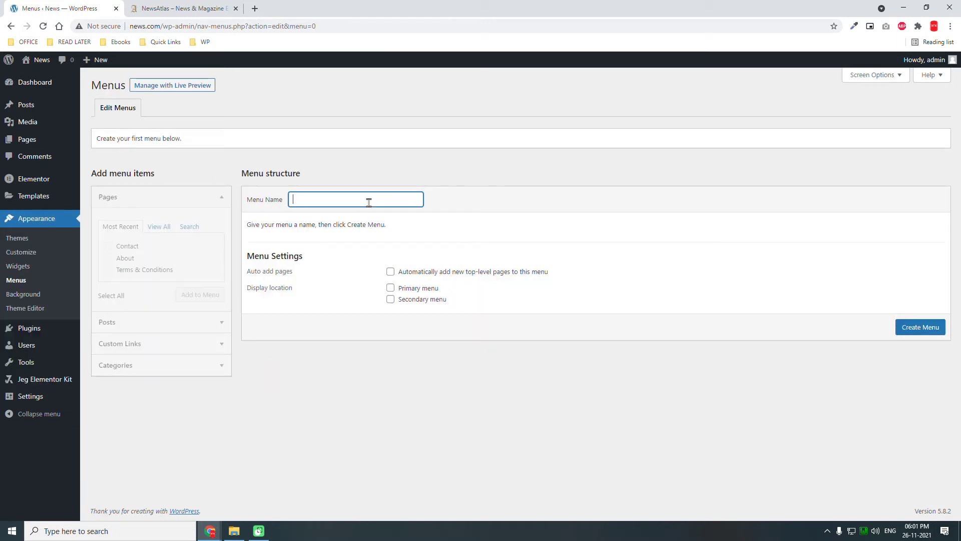
{"action": "type", "text": "Main Menu"}
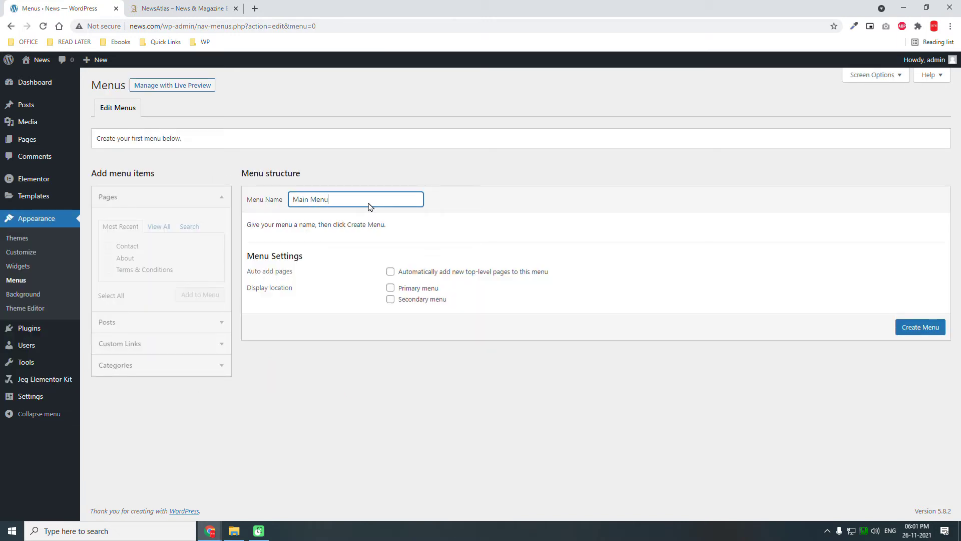
{"action": "key", "text": "Return"}
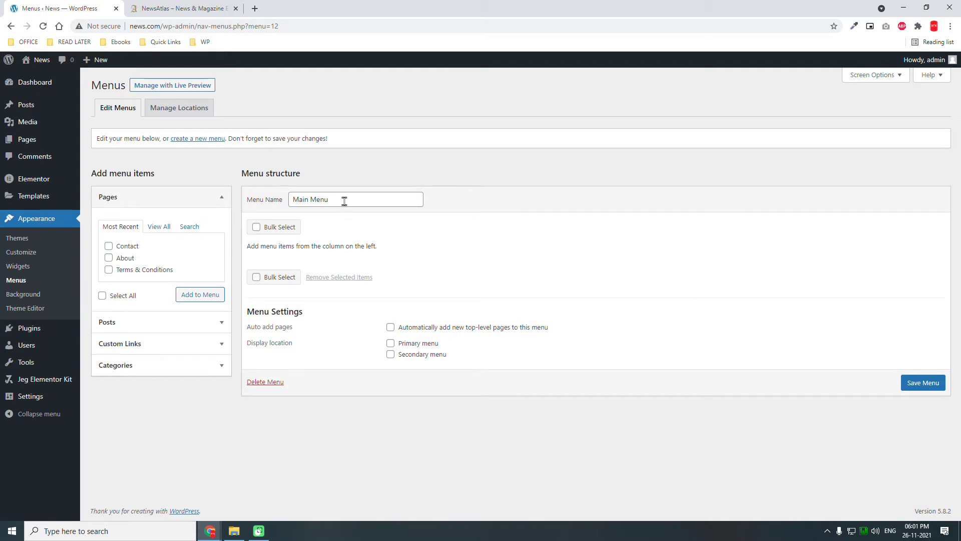
Assign Main Menu to the Primary menu display location and add the Home page to it.
{"action": "left_click", "coordinate": [405, 343]}
{"action": "left_click", "coordinate": [156, 228]}
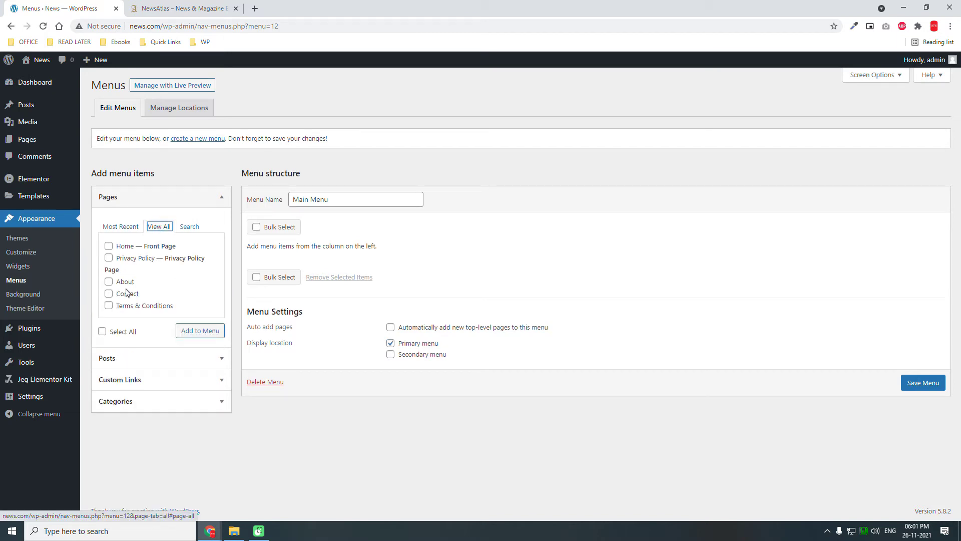
{"action": "left_click", "coordinate": [108, 245]}
{"action": "left_click", "coordinate": [198, 334]}
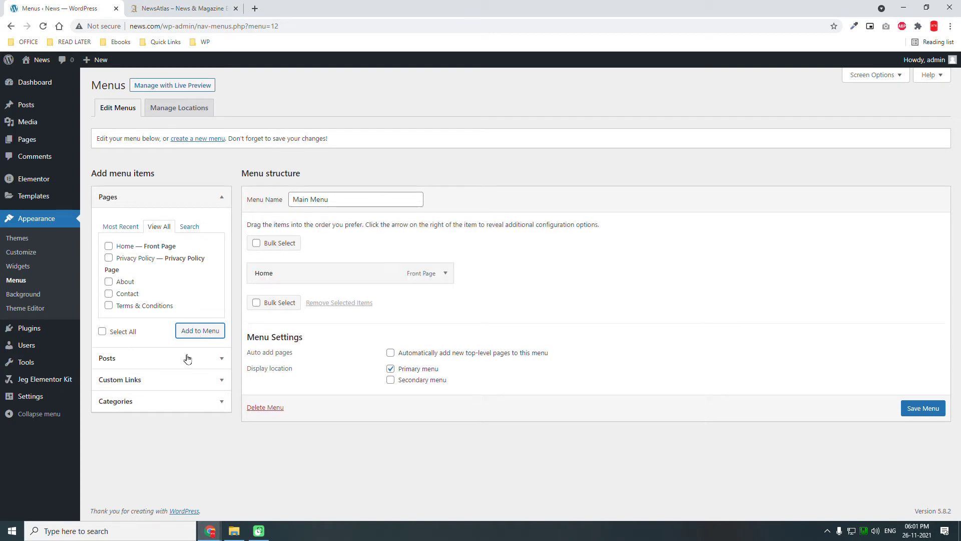
Add all post categories to Main Menu and save the menu.
{"action": "left_click", "coordinate": [165, 398]}
{"action": "left_click", "coordinate": [154, 291]}
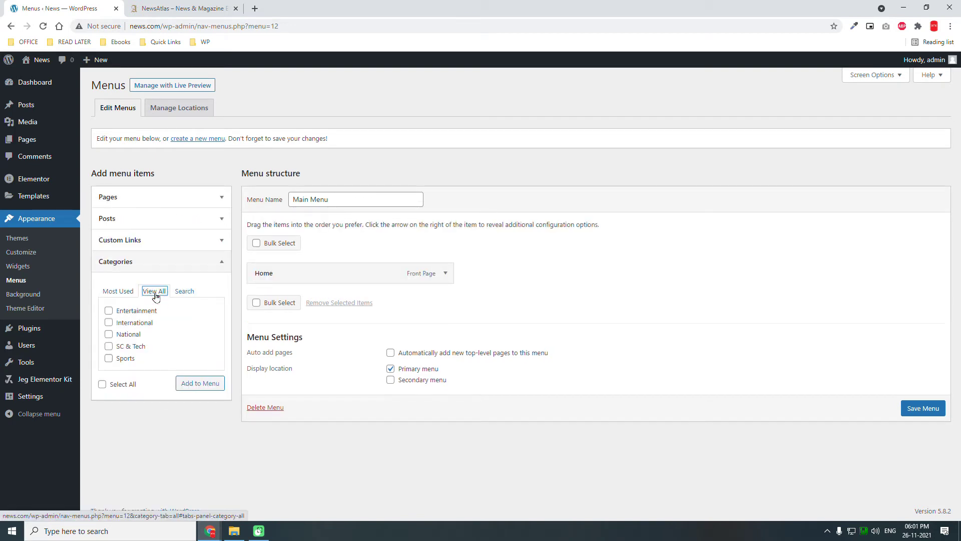
{"action": "left_click", "coordinate": [120, 385]}
{"action": "left_click", "coordinate": [192, 384]}
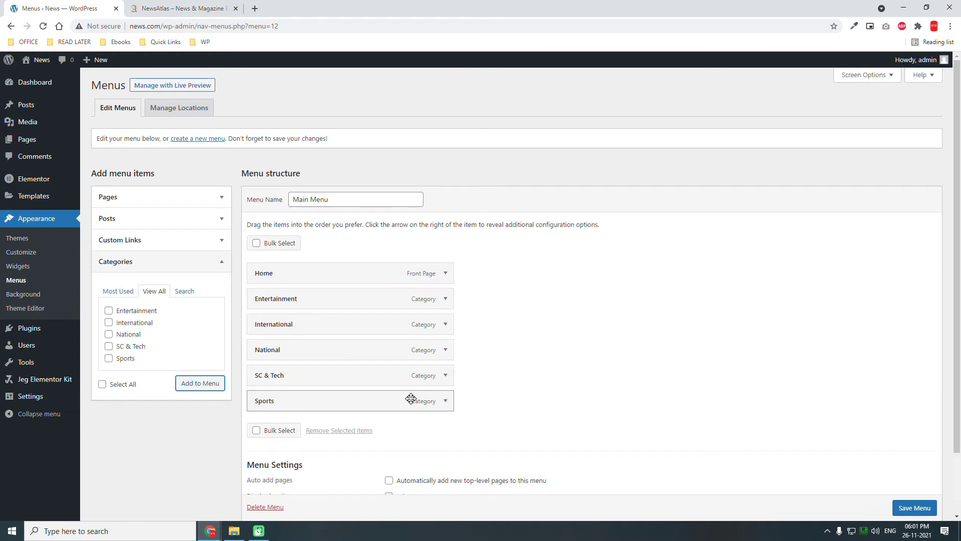
{"action": "scroll", "coordinate": [466, 390], "scroll_direction": "down", "scroll_amount": 3}
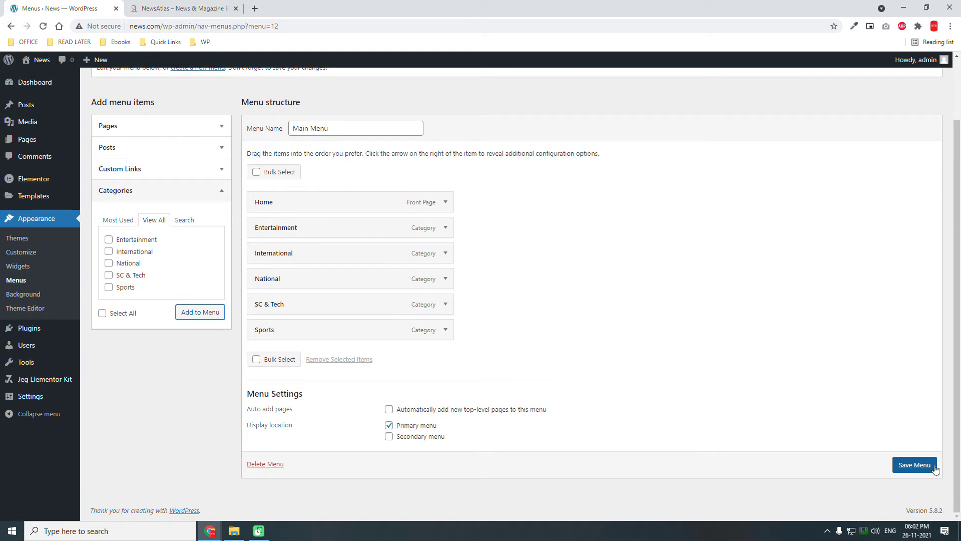
{"action": "left_click", "coordinate": [918, 468]}
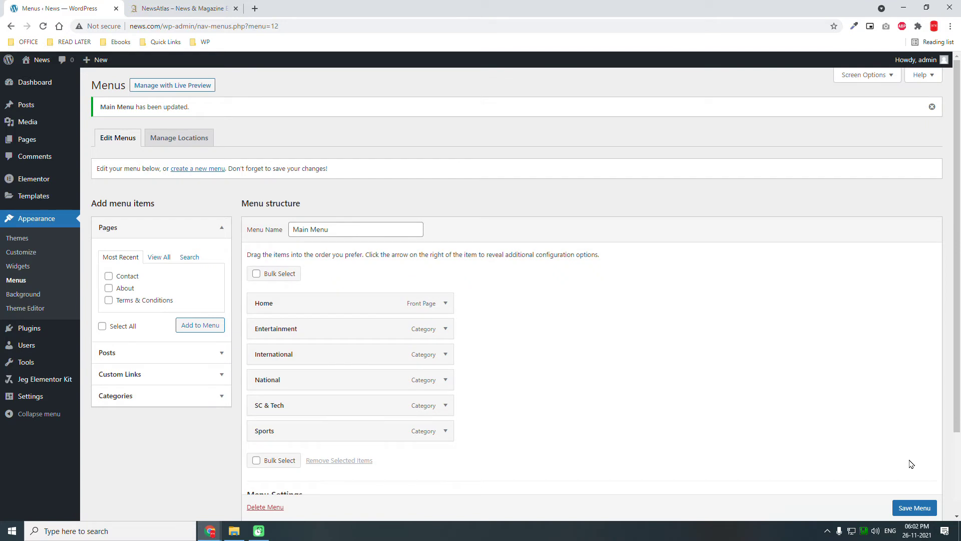
Reorder Main Menu as Home, International, National, SC & Tech, Entertainment, Sports, and save the menu.
{"action": "scroll", "coordinate": [862, 445], "scroll_direction": "down", "scroll_amount": 3}
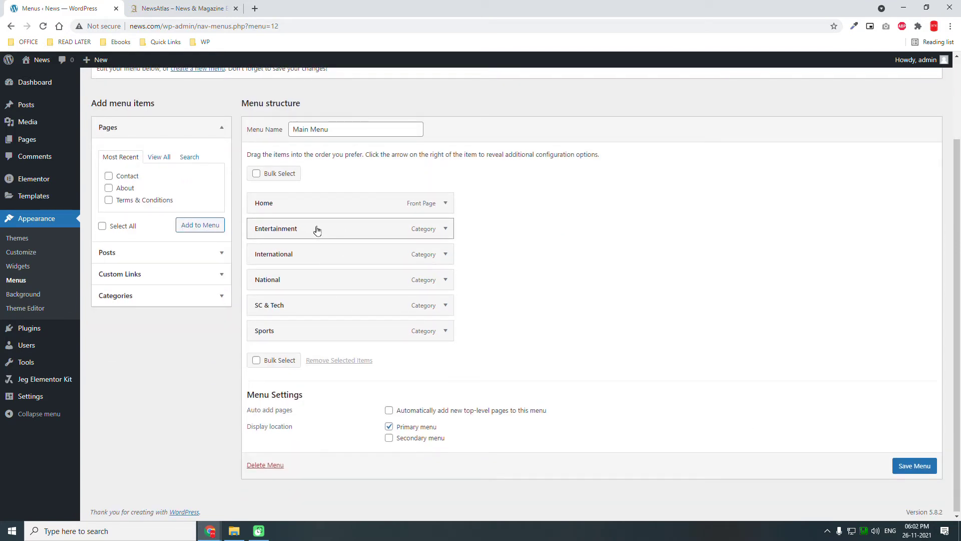
{"action": "mouse_move", "coordinate": [301, 262]}
{"action": "left_mouse_down"}
{"action": "mouse_move", "coordinate": [312, 220]}
{"action": "mouse_move", "coordinate": [296, 255]}
{"action": "left_mouse_up"}
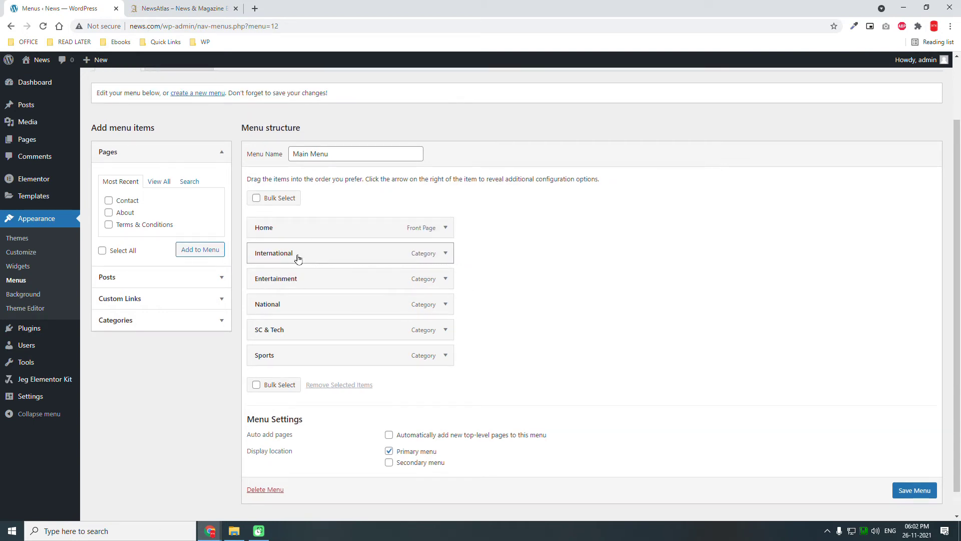
{"action": "mouse_move", "coordinate": [291, 297]}
{"action": "left_mouse_down"}
{"action": "mouse_move", "coordinate": [302, 266]}
{"action": "mouse_move", "coordinate": [287, 270]}
{"action": "mouse_move", "coordinate": [314, 283]}
{"action": "mouse_move", "coordinate": [284, 280]}
{"action": "left_mouse_up"}
{"action": "left_click", "coordinate": [304, 329]}
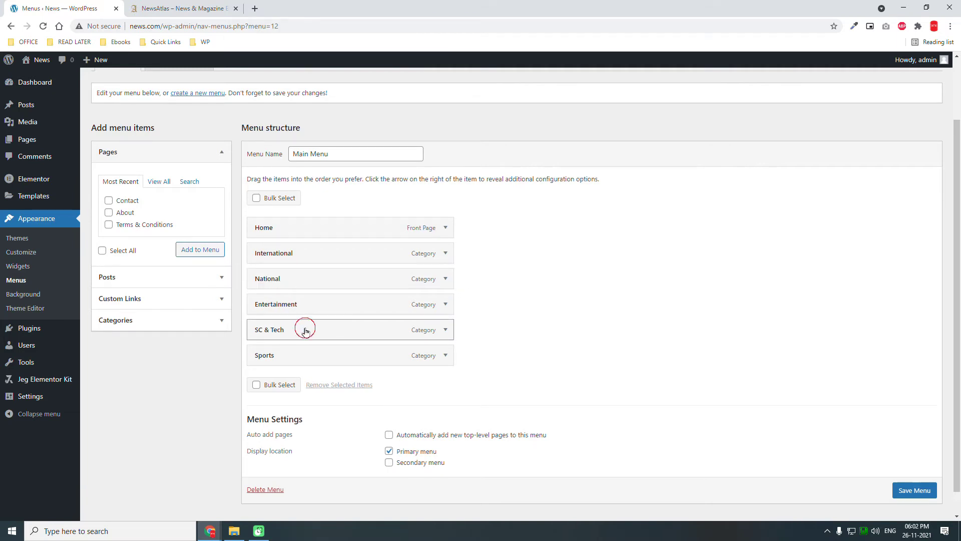
{"action": "left_click_drag", "start_coordinate": [316, 312], "coordinate": [303, 298]}
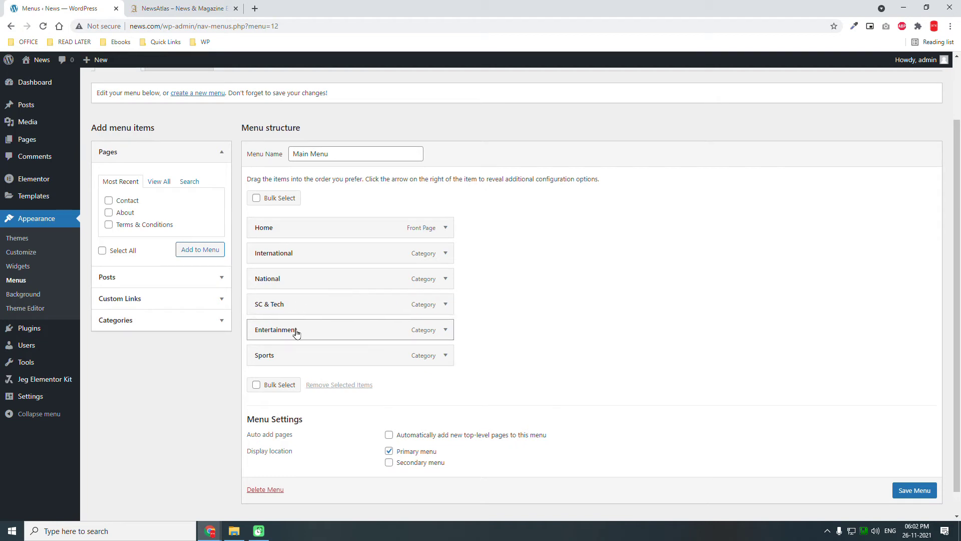
{"action": "left_click", "coordinate": [913, 489]}
{"action": "scroll", "coordinate": [911, 486], "scroll_direction": "down", "scroll_amount": 1}
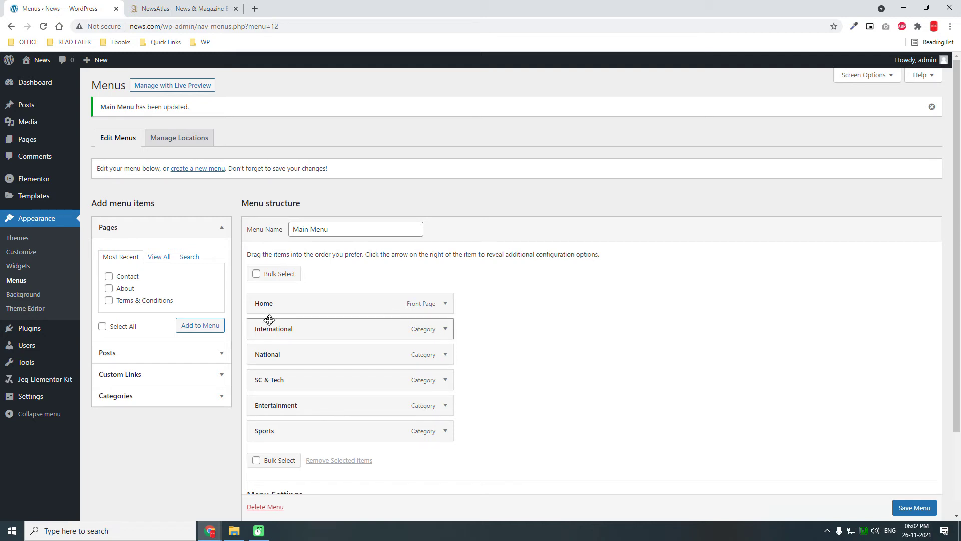
Open Elementor's Theme Builder templates screen.
{"action": "mouse_move", "coordinate": [43, 185]}
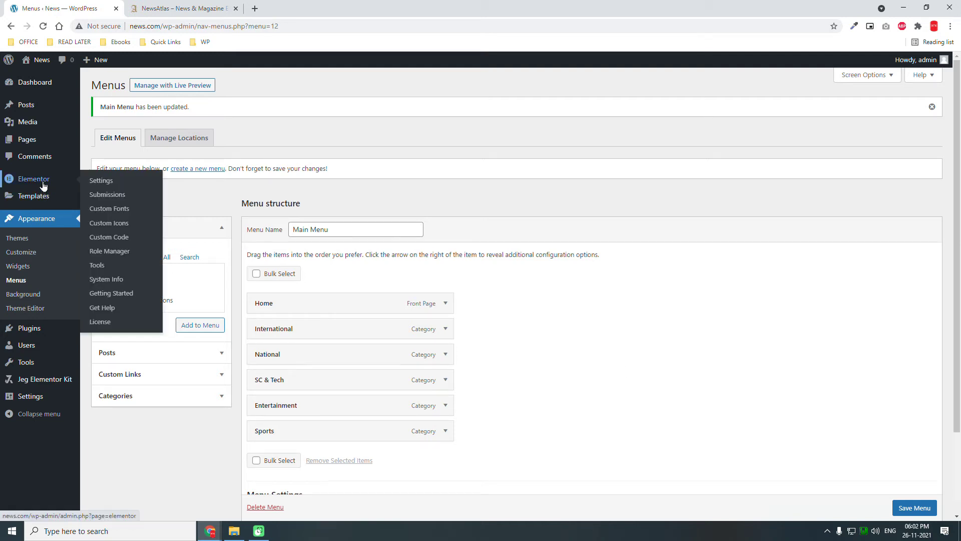
{"action": "mouse_move", "coordinate": [49, 203]}
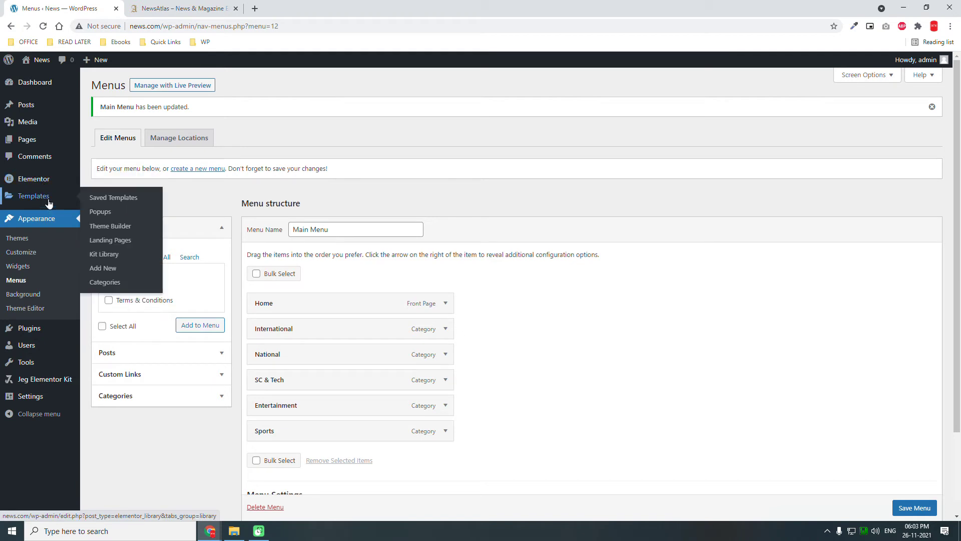
{"action": "left_click", "coordinate": [110, 227]}
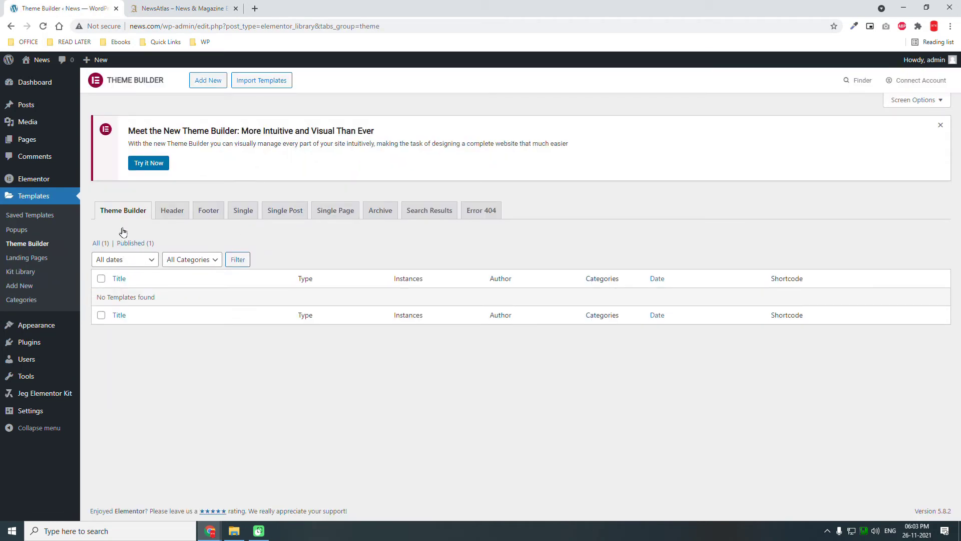
Create a new Header template named "Header" and dismiss the block library to reach its empty canvas.
{"action": "left_click", "coordinate": [207, 80]}
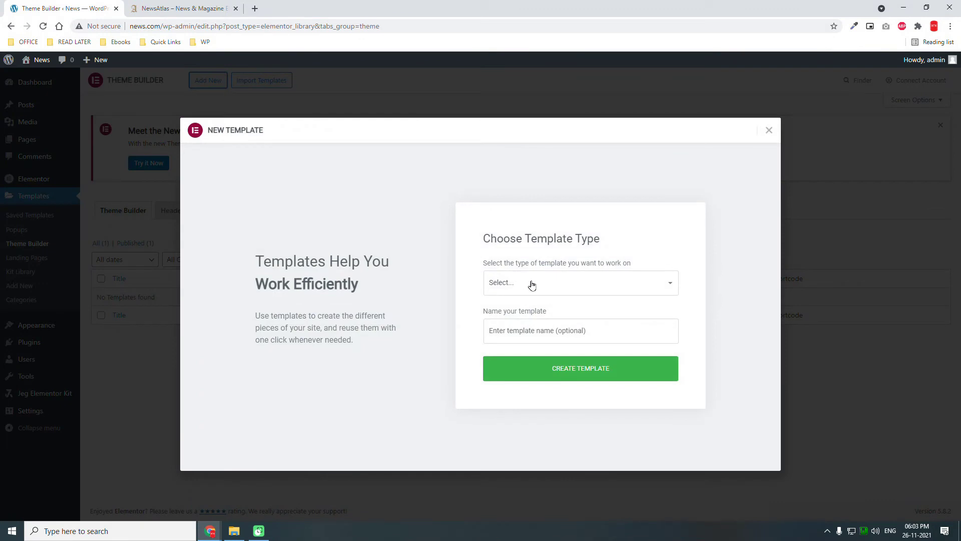
{"action": "left_click", "coordinate": [529, 281]}
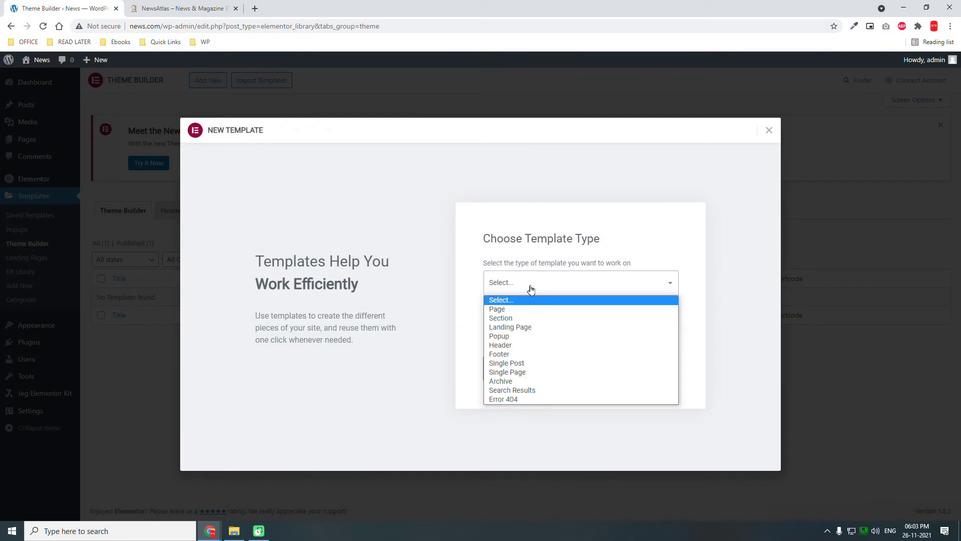
{"action": "left_click", "coordinate": [524, 348]}
{"action": "left_click", "coordinate": [550, 333]}
{"action": "type", "text": "Header"}
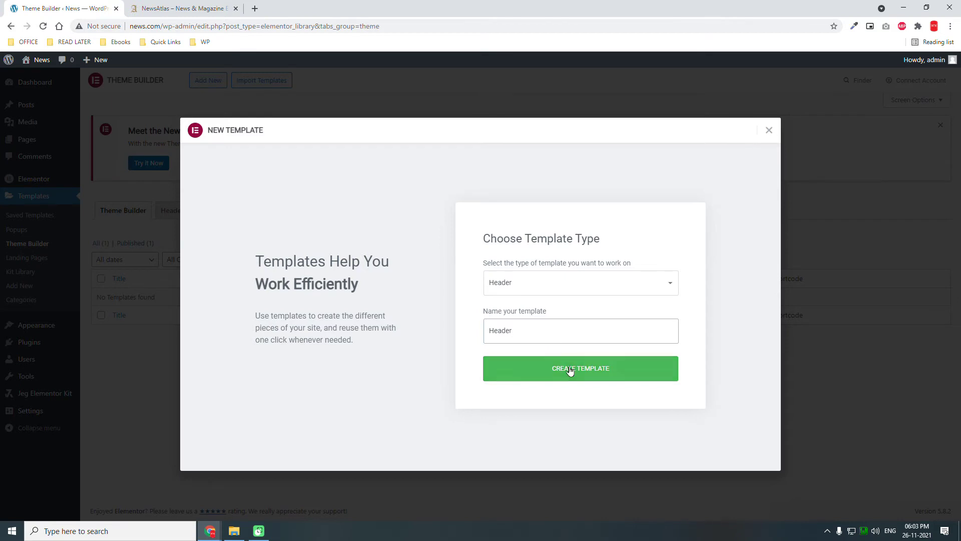
{"action": "left_click", "coordinate": [570, 368]}
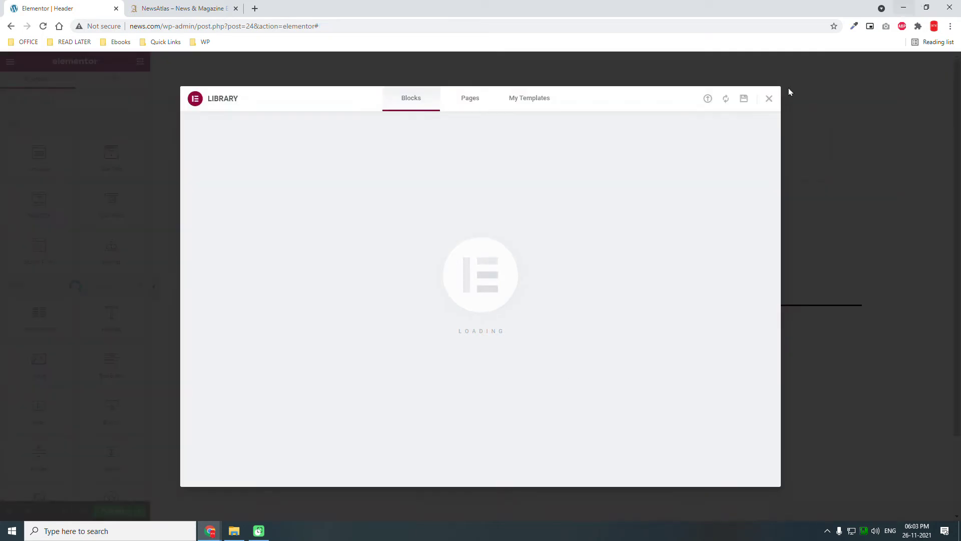
{"action": "left_click", "coordinate": [771, 98]}
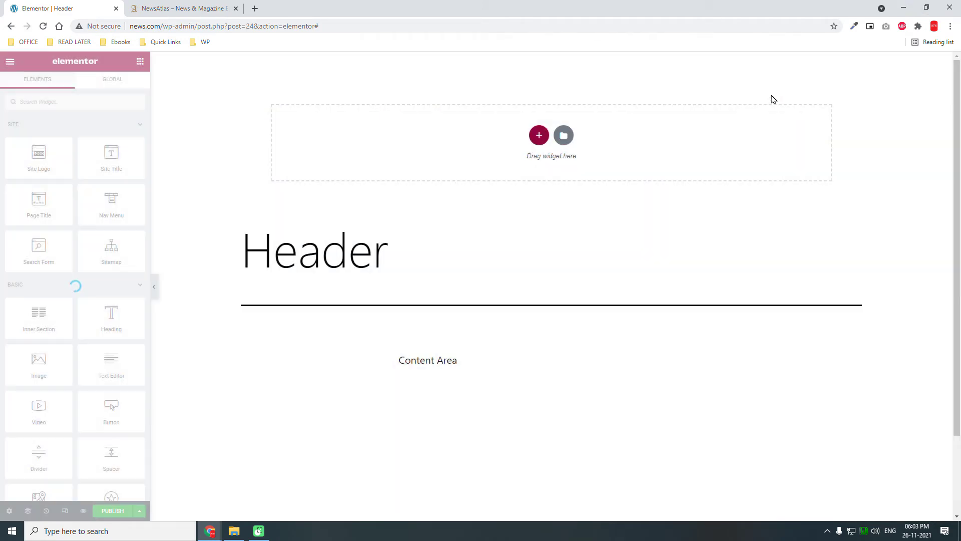
Compare with the NewsAtlas reference header, add a three-column section, and set its vertical alignment to Middle.
{"action": "left_click", "coordinate": [185, 5]}
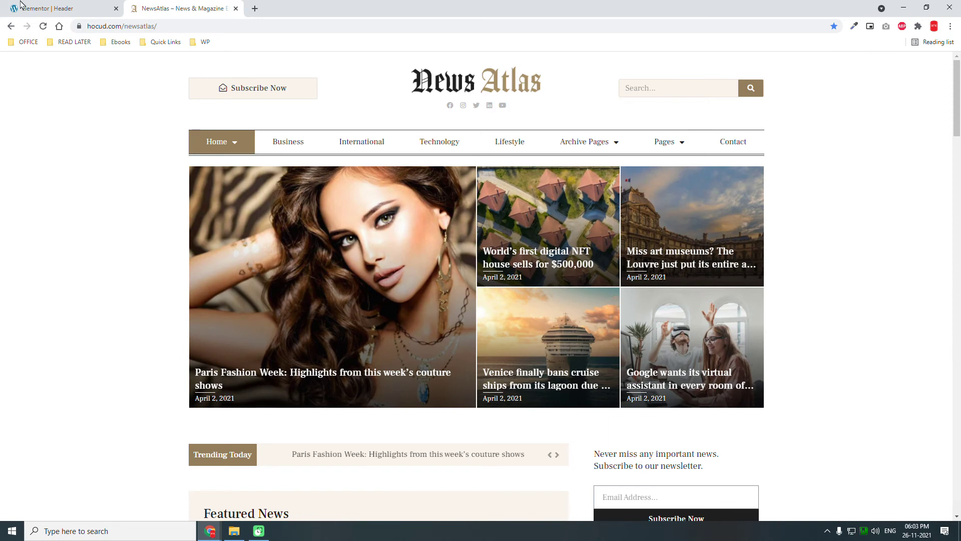
{"action": "left_click", "coordinate": [56, 5]}
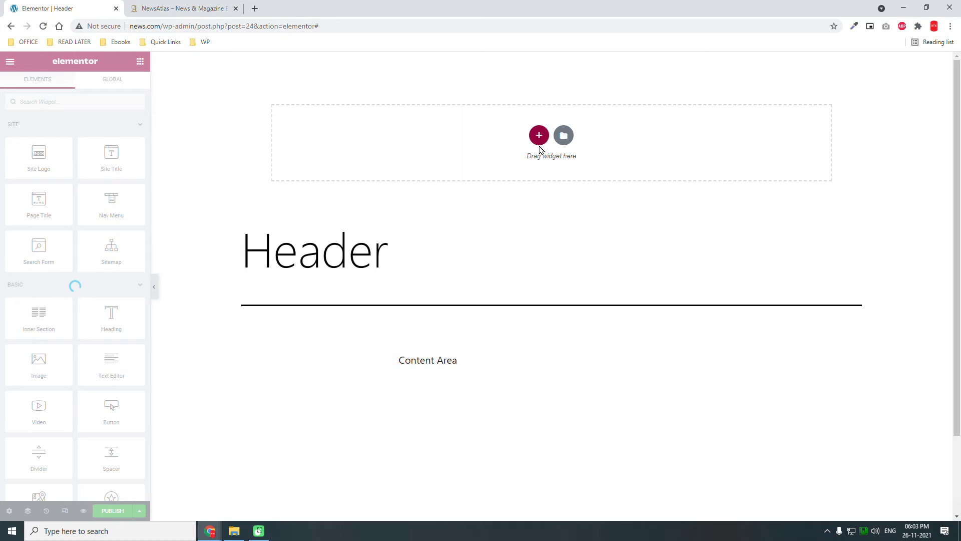
{"action": "left_click", "coordinate": [539, 136]}
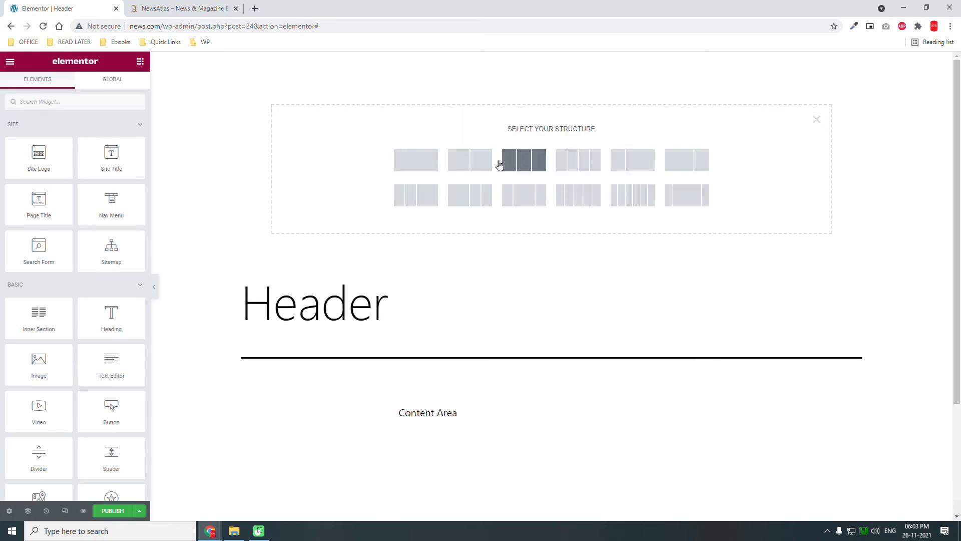
{"action": "left_click", "coordinate": [526, 166]}
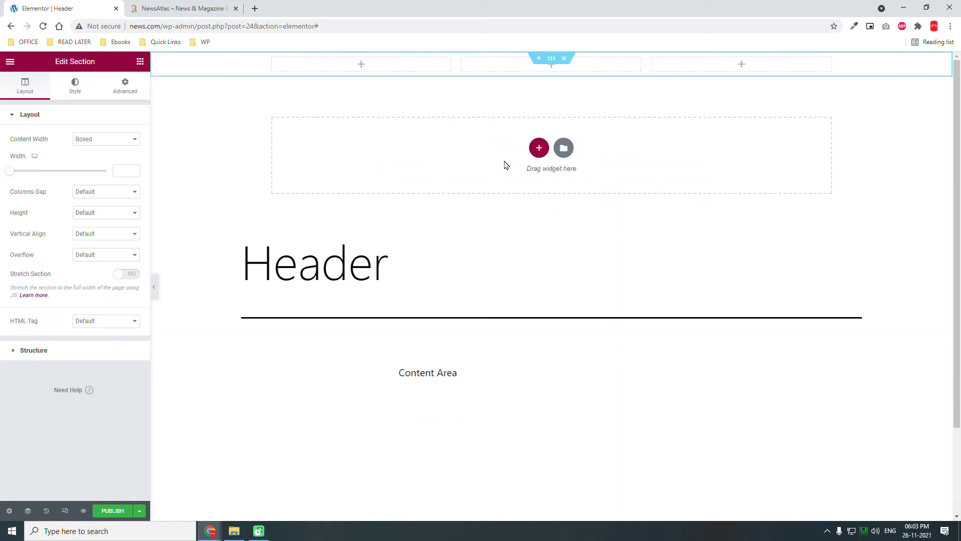
{"action": "left_click", "coordinate": [91, 233]}
{"action": "left_click", "coordinate": [93, 260]}
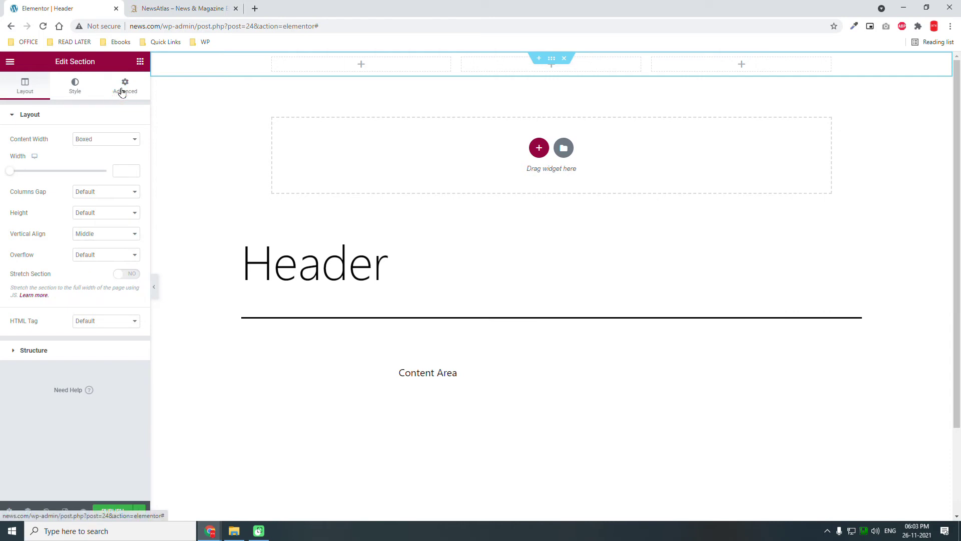
Unlink the section's padding values and set top and bottom padding to 30 px.
{"action": "left_click", "coordinate": [122, 92]}
{"action": "left_click", "coordinate": [126, 191]}
{"action": "left_click", "coordinate": [22, 190]}
{"action": "type", "text": "30"}
{"action": "key", "text": "Tab"}
{"action": "key", "text": "Tab"}
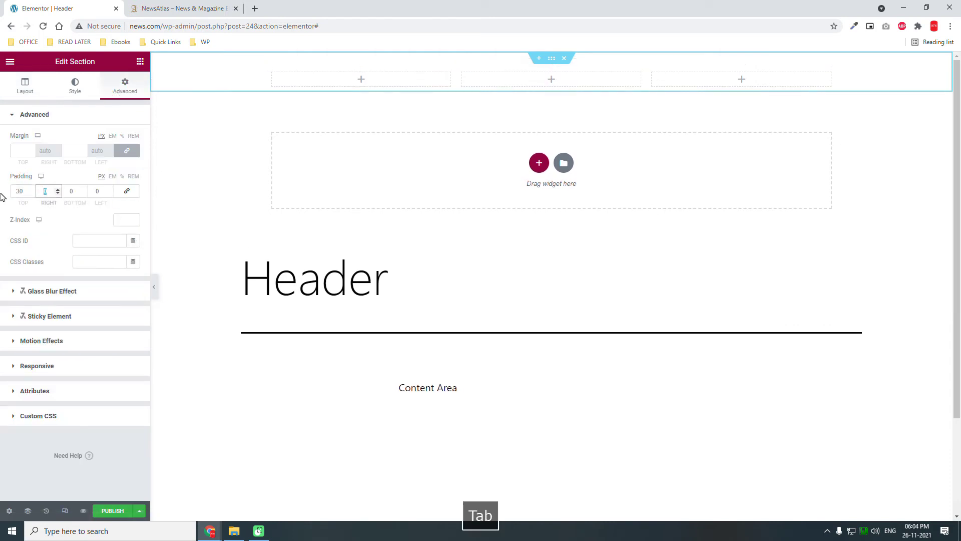
{"action": "type", "text": "30"}
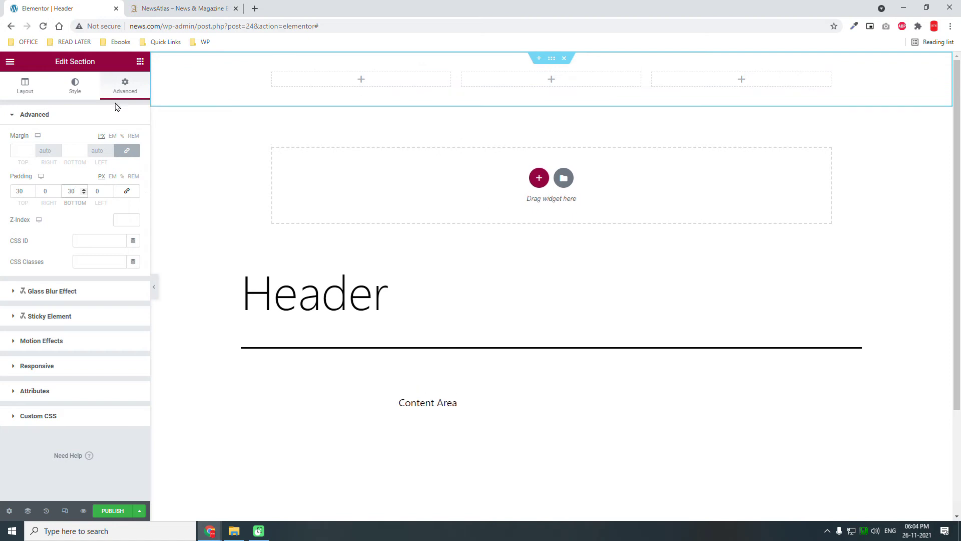
Try the JKit - Mailchimp widget in the header section's first column, then delete it.
{"action": "left_click", "coordinate": [144, 65]}
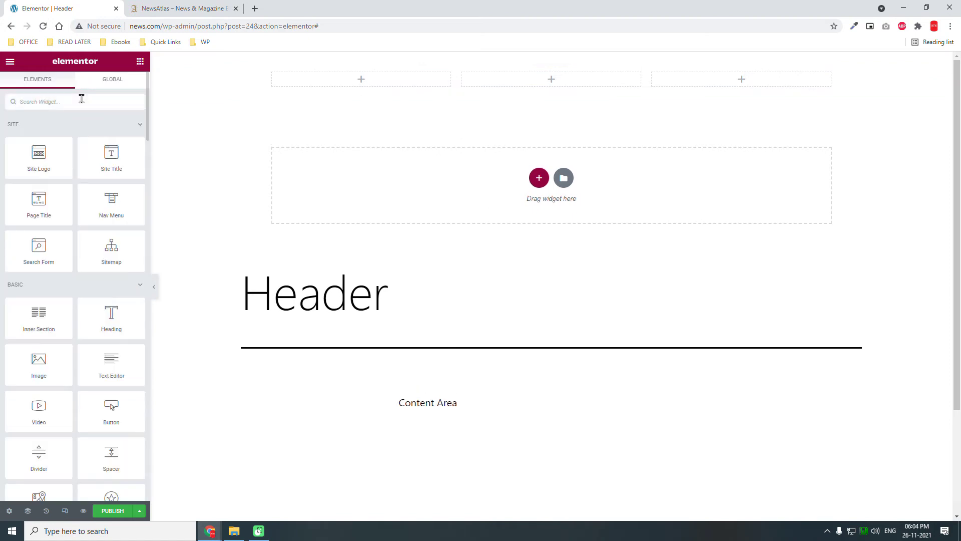
{"action": "type", "text": "sub"}
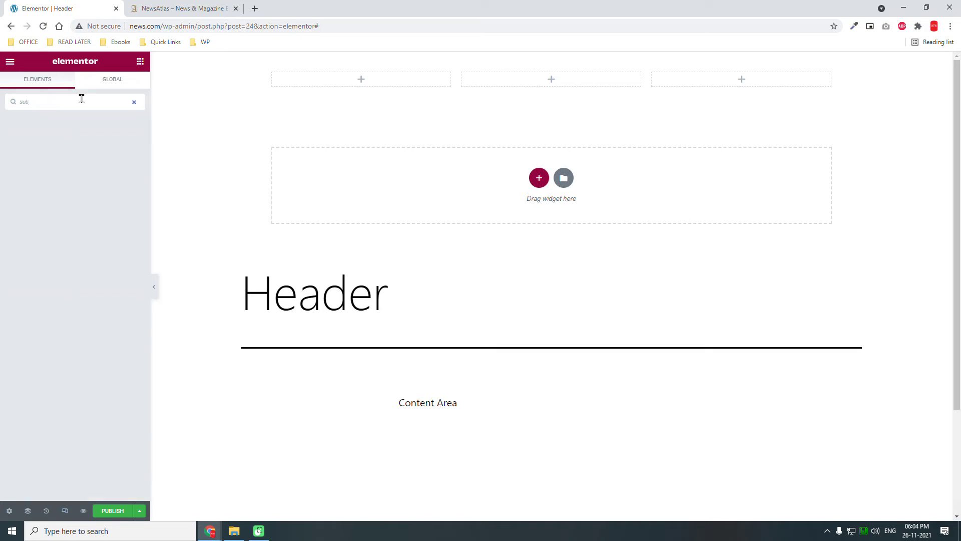
{"action": "key", "text": "BackSpace"}
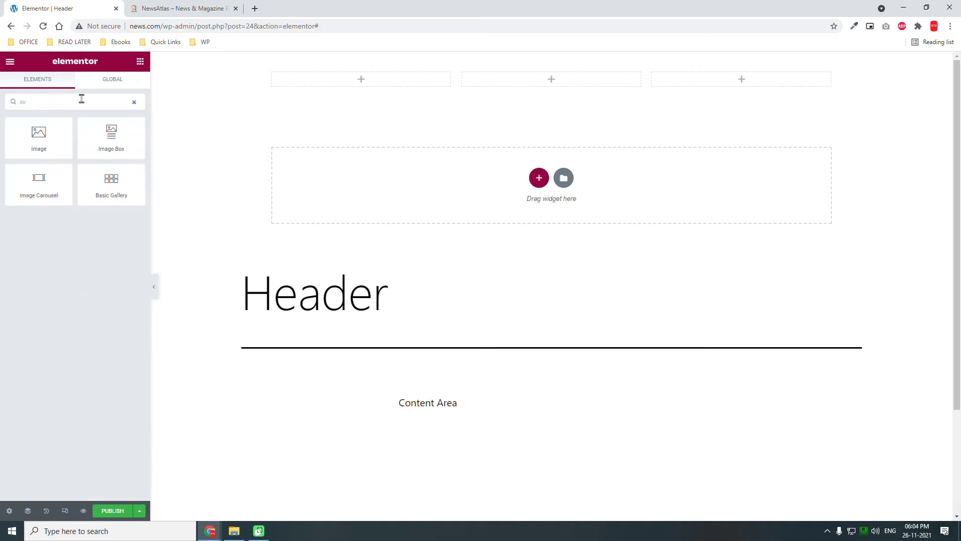
{"action": "key", "text": "BackSpace"}
{"action": "key", "text": "BackSpace"}
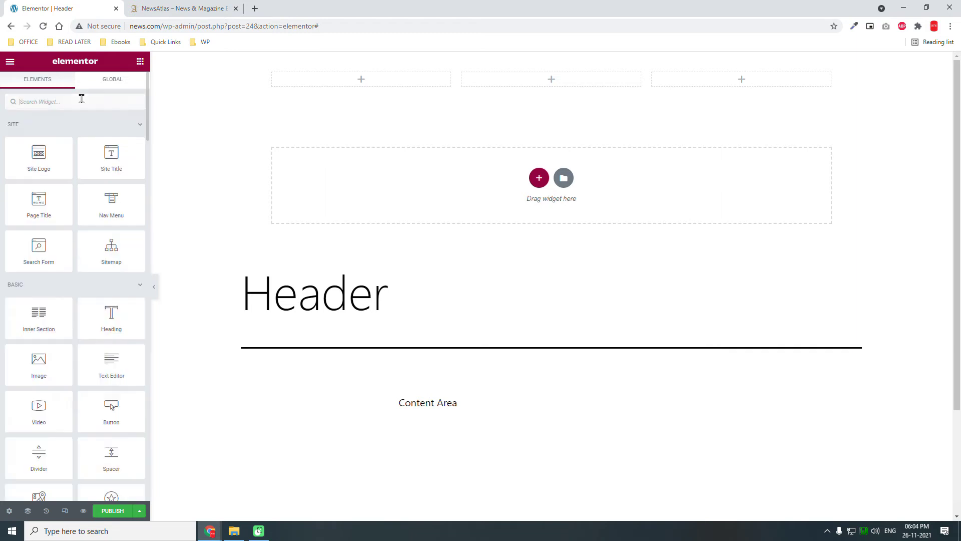
{"action": "type", "text": "ma"}
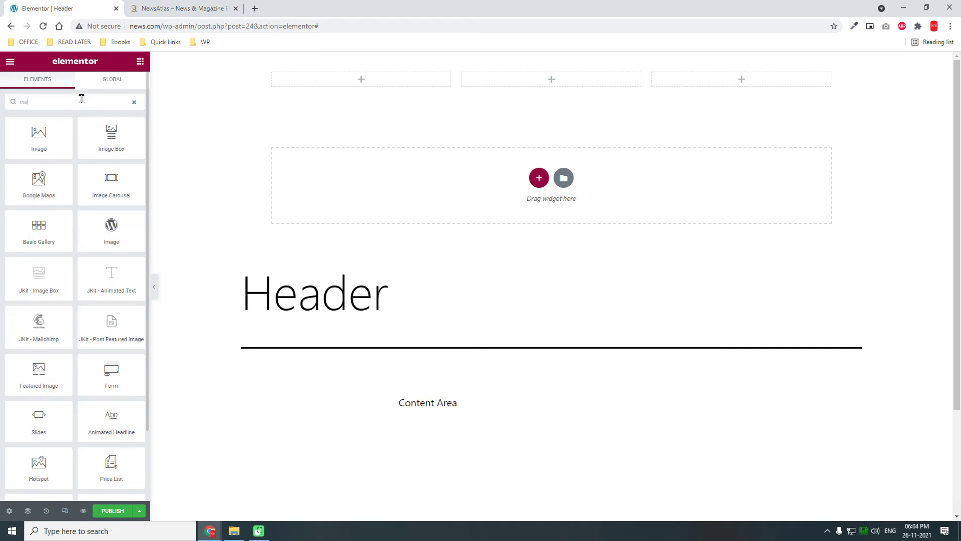
{"action": "type", "text": "i"}
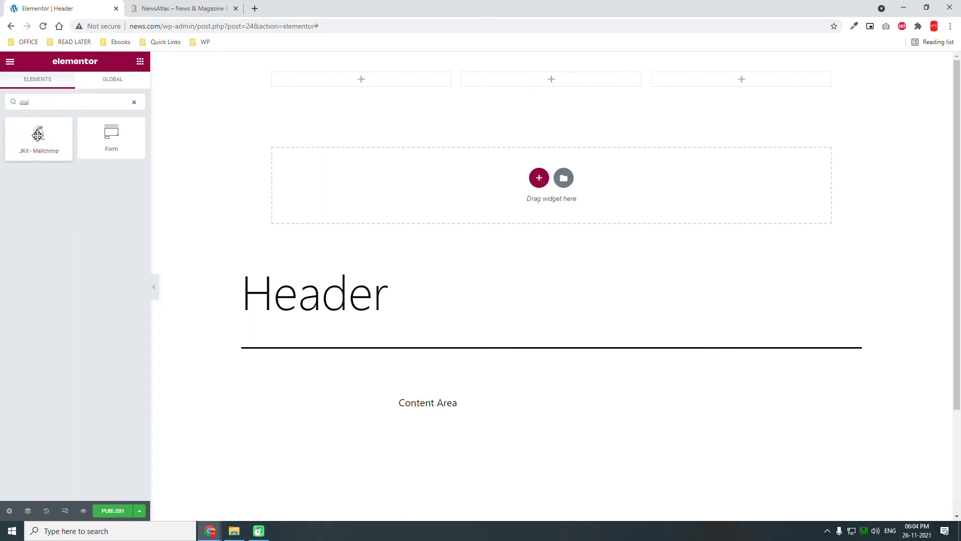
{"action": "left_click_drag", "start_coordinate": [36, 133], "coordinate": [403, 92]}
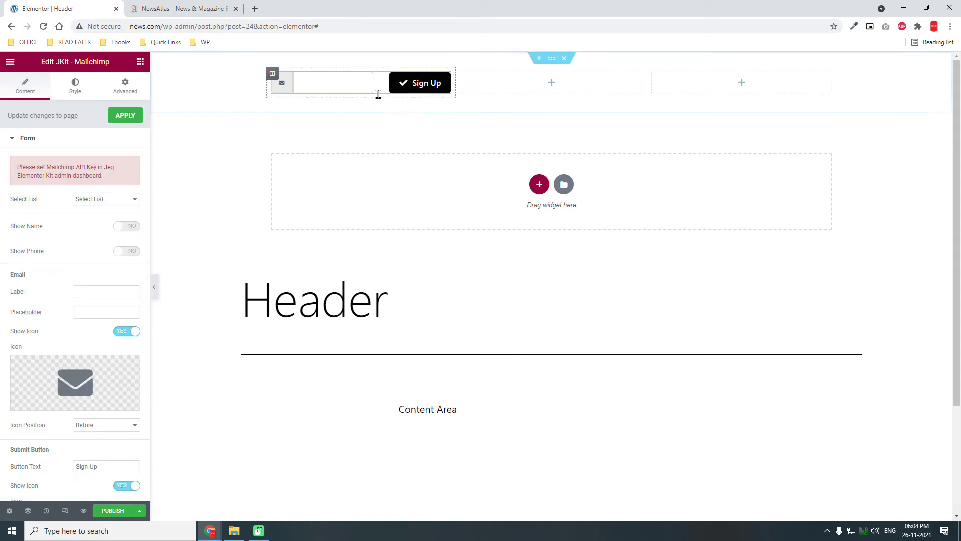
{"action": "right_click", "coordinate": [448, 81]}
{"action": "left_click", "coordinate": [474, 223]}
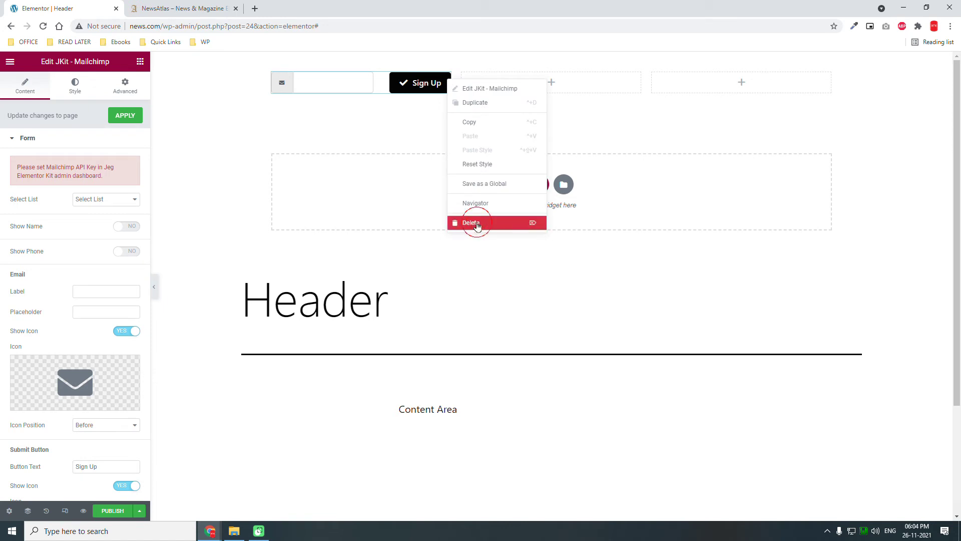
Check the reference site's header, add a Site Title widget to the middle column, and center-align it.
{"action": "left_click", "coordinate": [196, 8]}
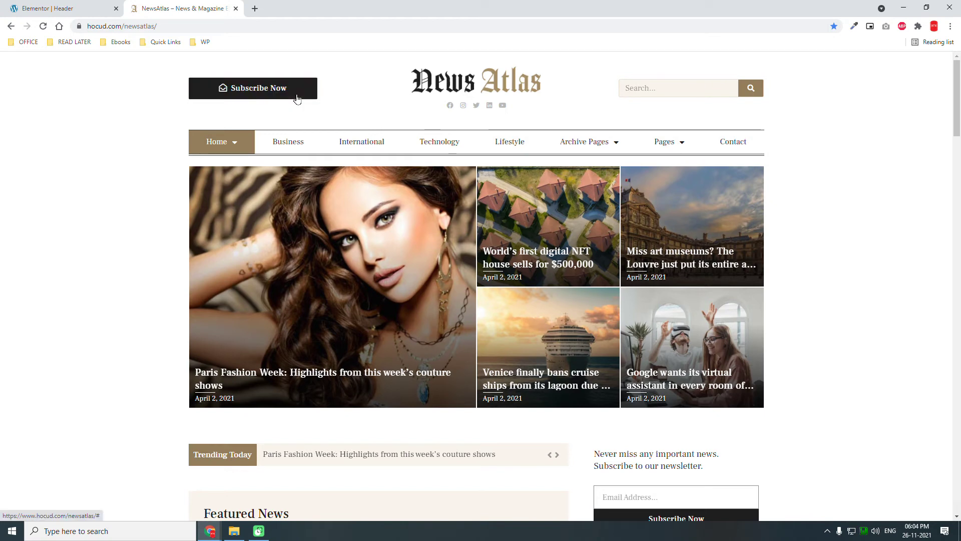
{"action": "left_click", "coordinate": [69, 4]}
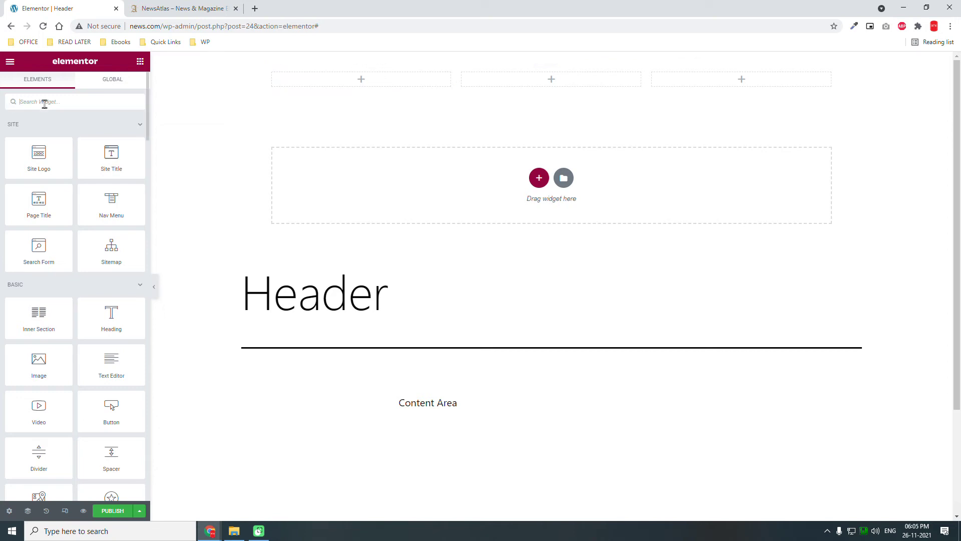
{"action": "left_click_drag", "start_coordinate": [108, 153], "coordinate": [590, 80]}
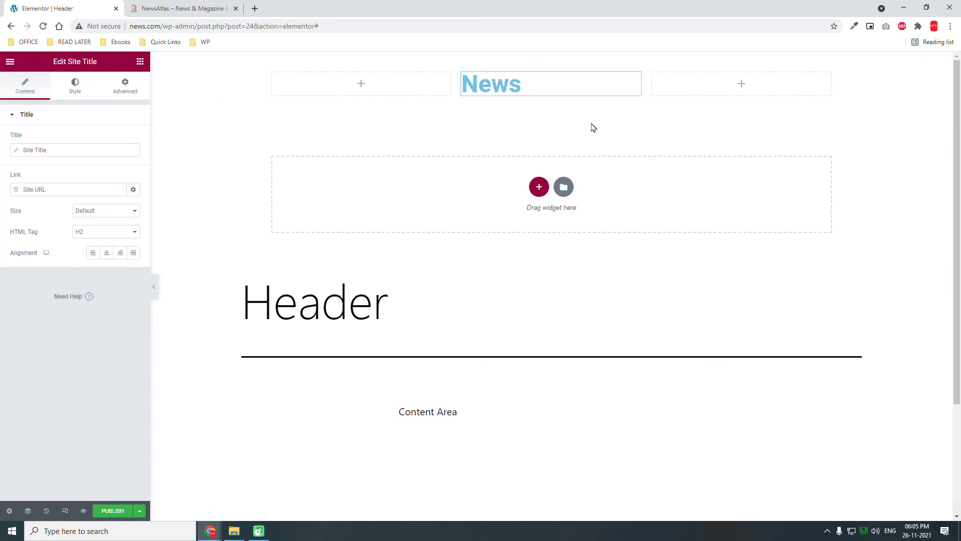
{"action": "left_click", "coordinate": [106, 254]}
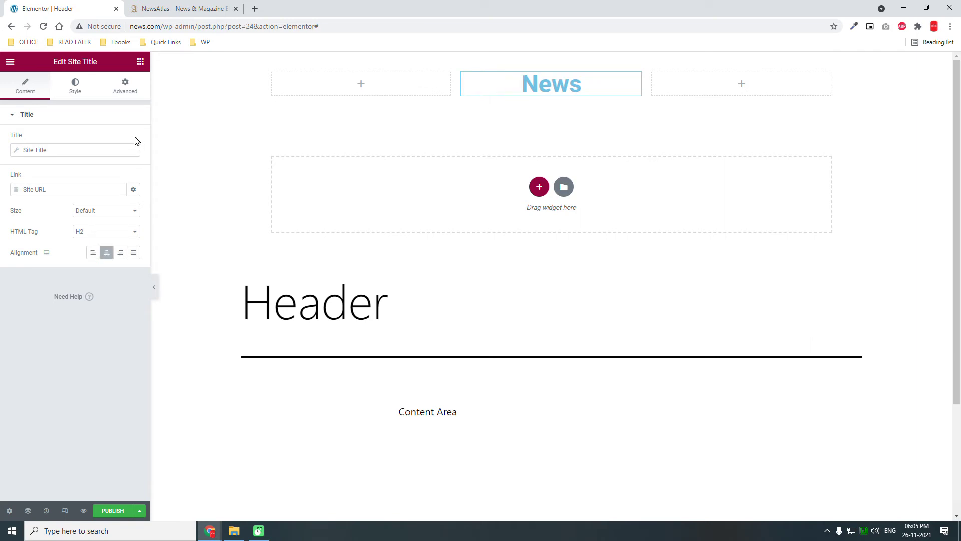
Add a Search Form widget to the third column and delete the empty first column.
{"action": "left_click", "coordinate": [141, 61]}
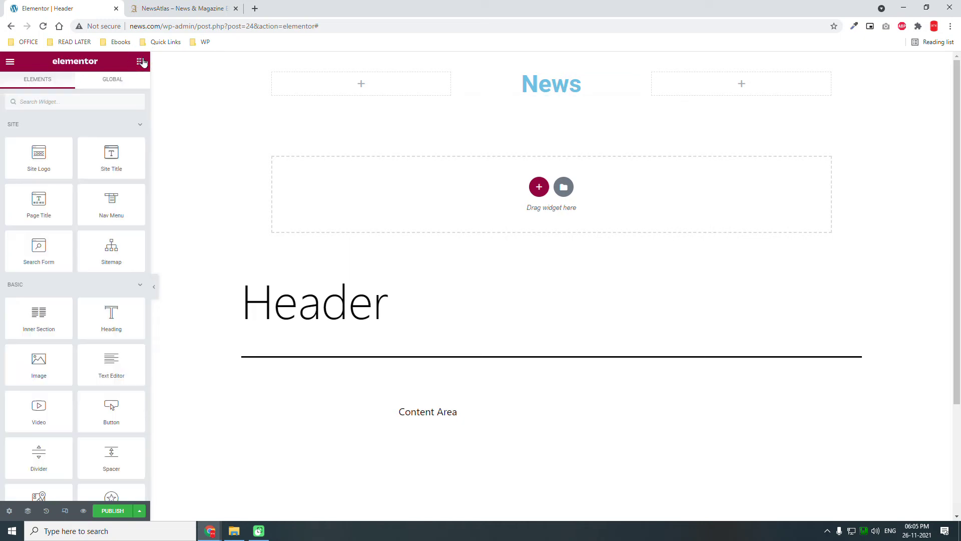
{"action": "left_click_drag", "start_coordinate": [111, 249], "coordinate": [779, 78]}
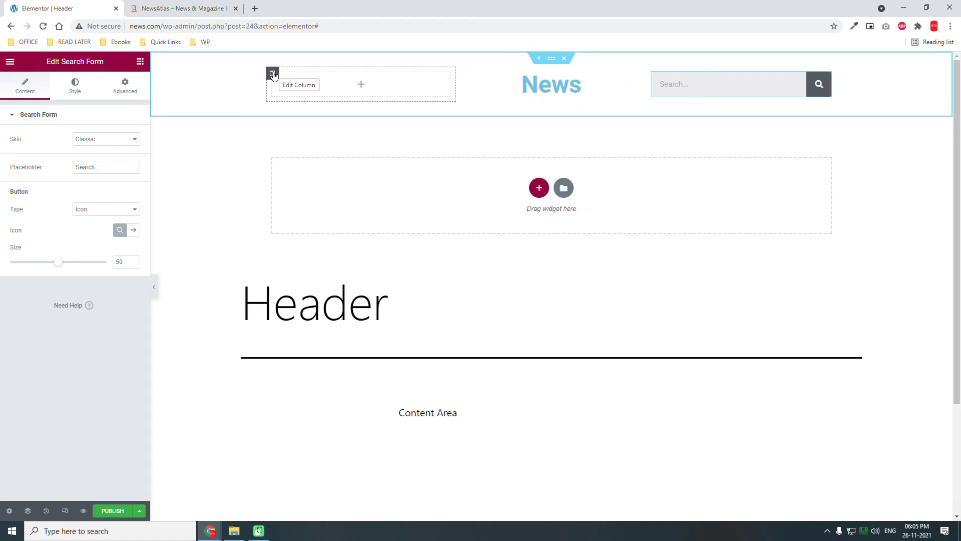
{"action": "right_click", "coordinate": [273, 74]}
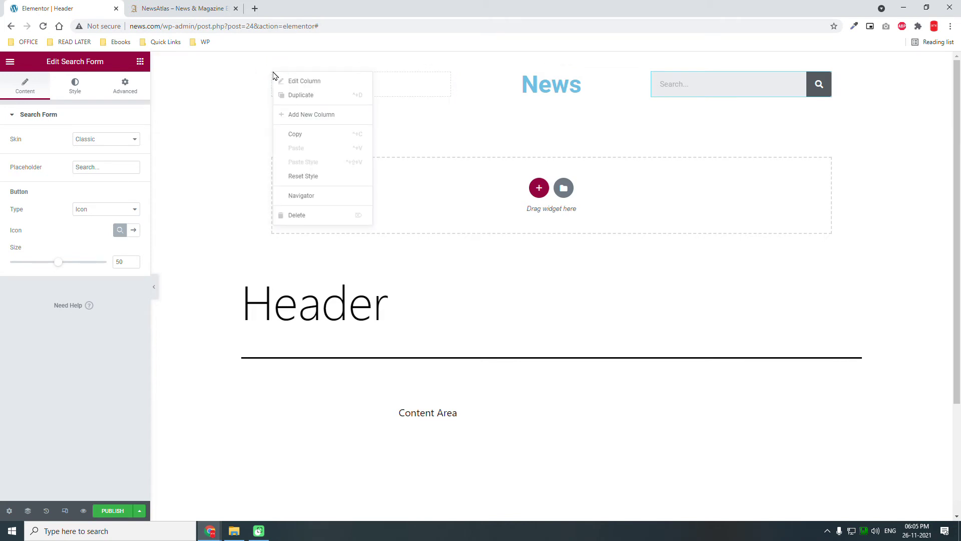
{"action": "left_click", "coordinate": [307, 216]}
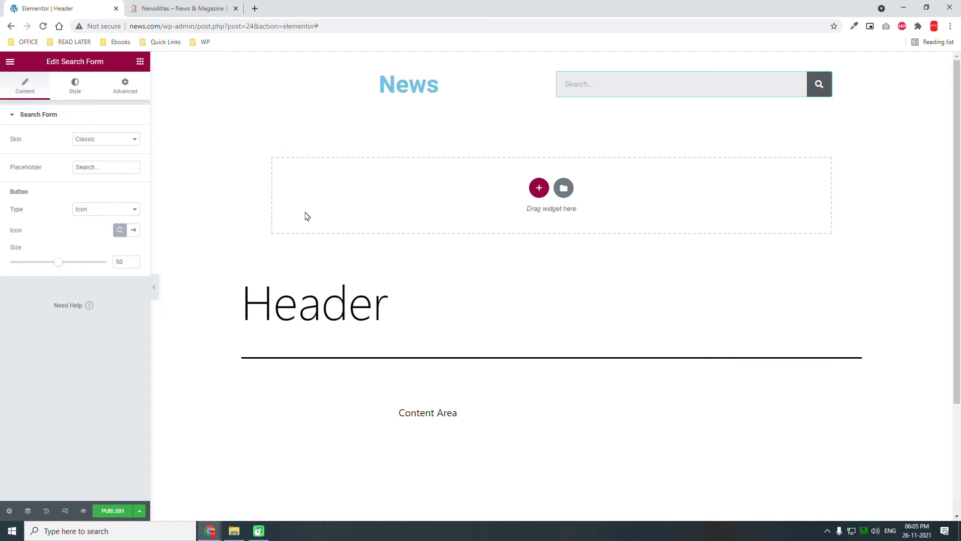
Left-align the site title and widen its column so the search form column becomes narrower.
{"action": "left_click", "coordinate": [543, 80]}
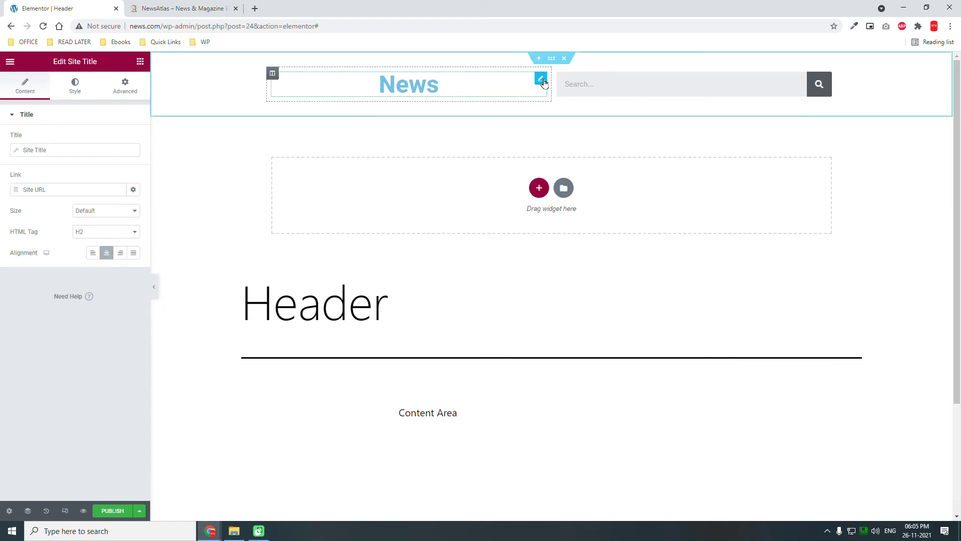
{"action": "left_click", "coordinate": [92, 252]}
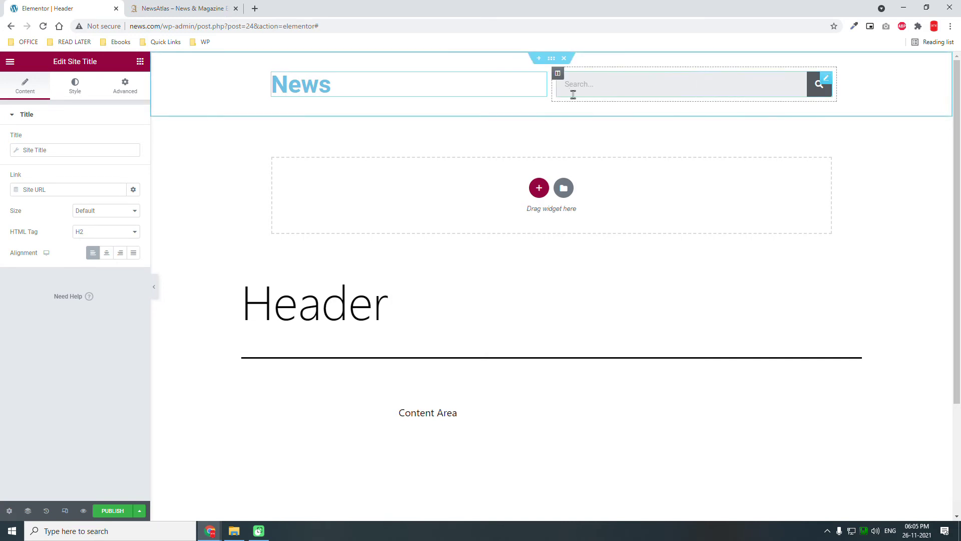
{"action": "left_click_drag", "start_coordinate": [551, 83], "coordinate": [666, 84]}
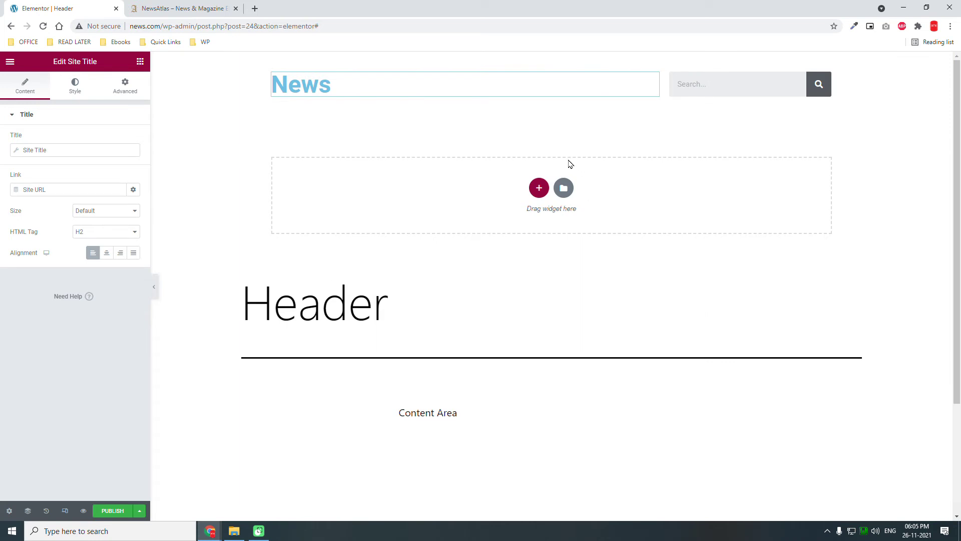
Add a single-column section below the title and search row, and check the reference site's navigation bar.
{"action": "left_click", "coordinate": [538, 187]}
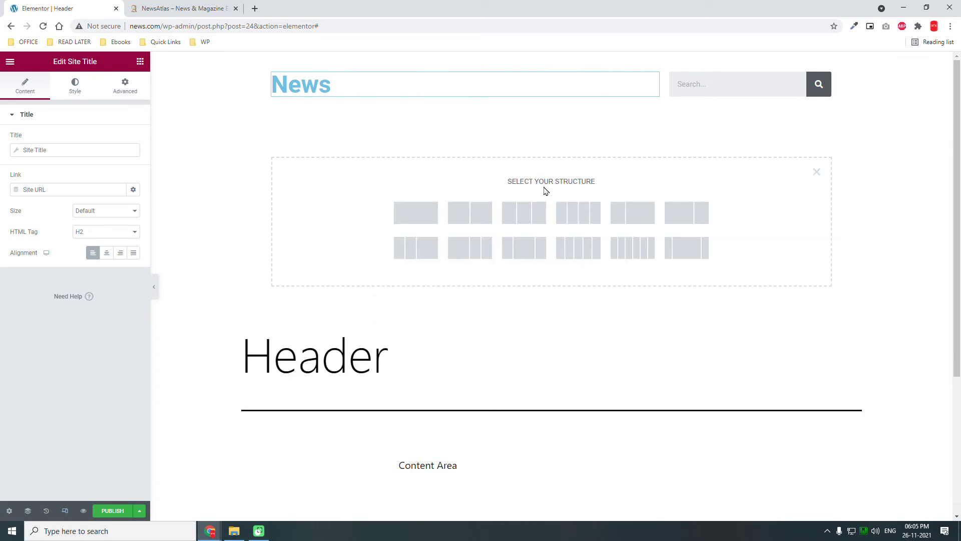
{"action": "left_click", "coordinate": [415, 213]}
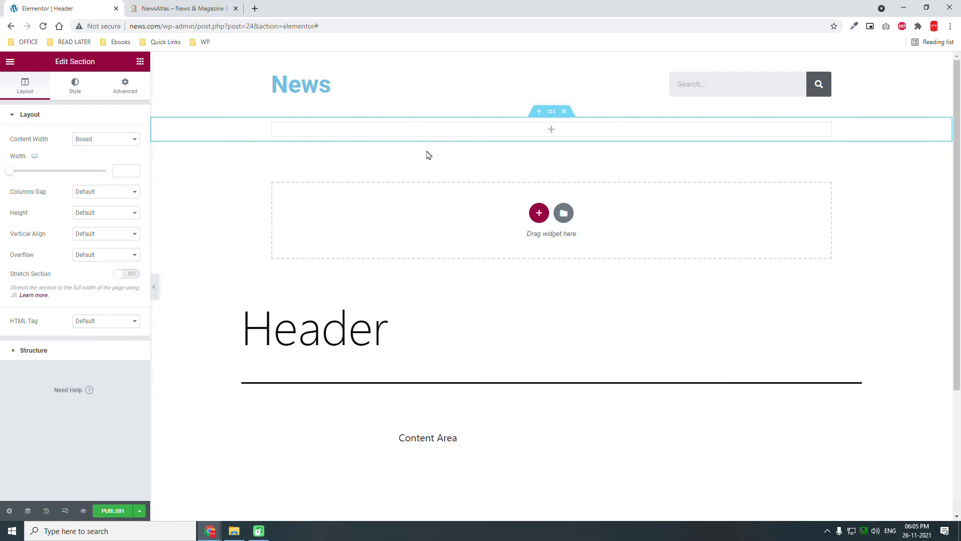
{"action": "left_click", "coordinate": [190, 8]}
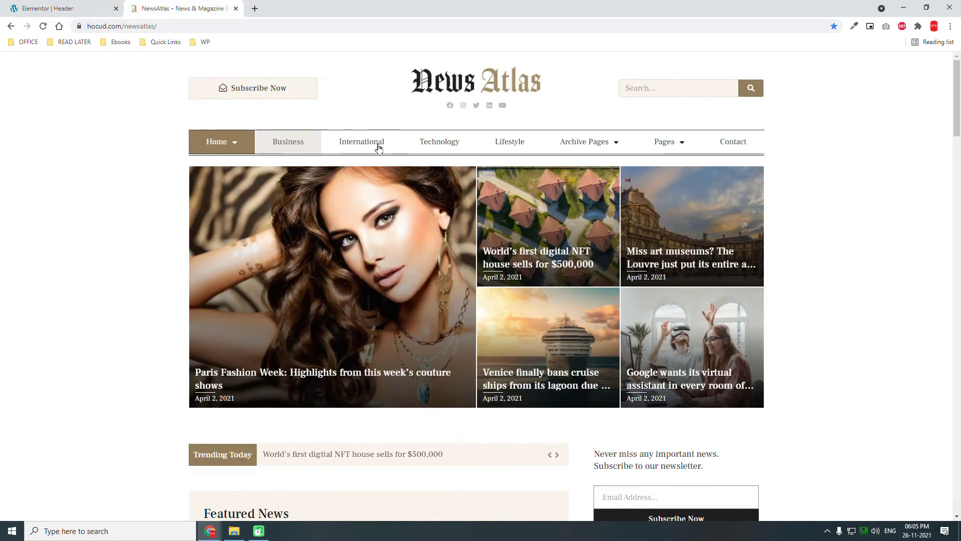
{"action": "left_click", "coordinate": [68, 5]}
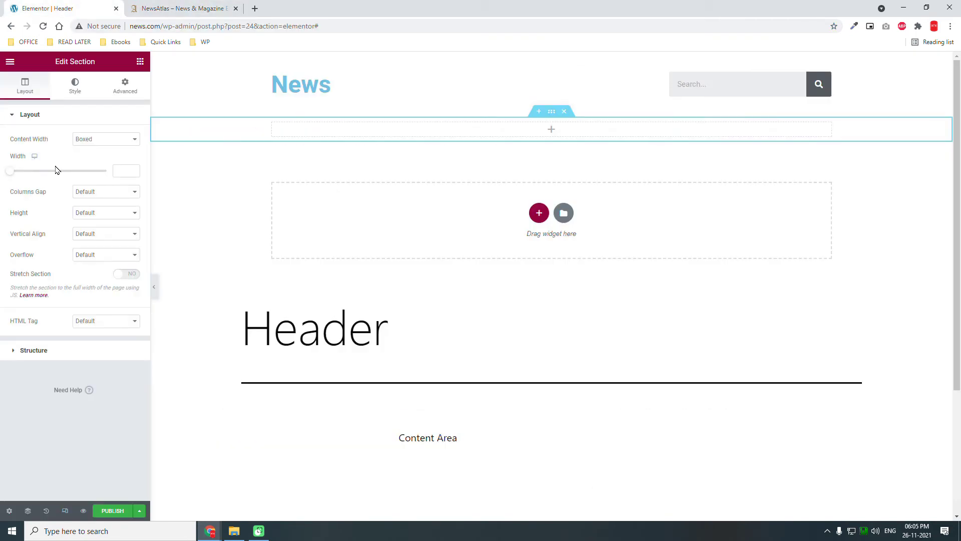
Add a Nav Menu widget to the empty section below the title row, and check the reference site's navigation bar.
{"action": "left_click", "coordinate": [140, 61]}
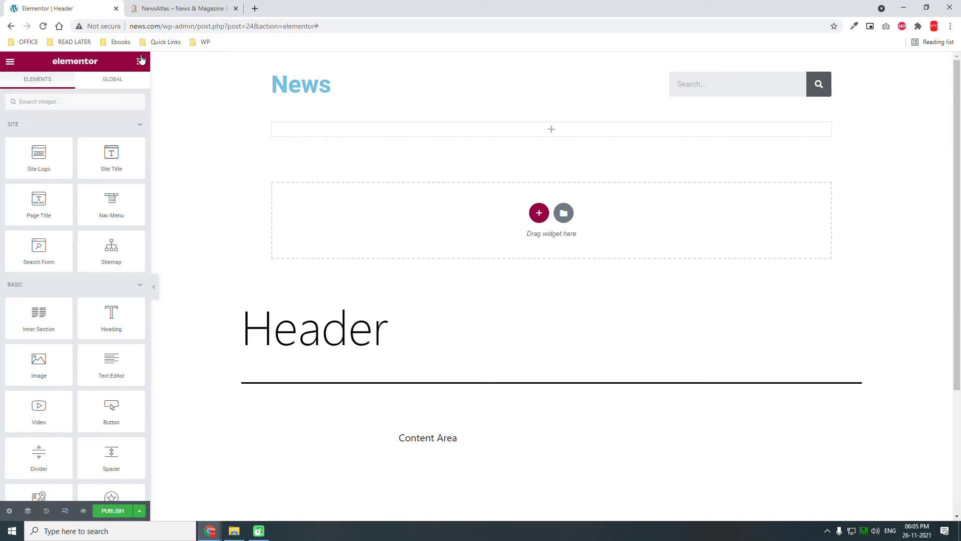
{"action": "left_click_drag", "start_coordinate": [109, 200], "coordinate": [622, 129]}
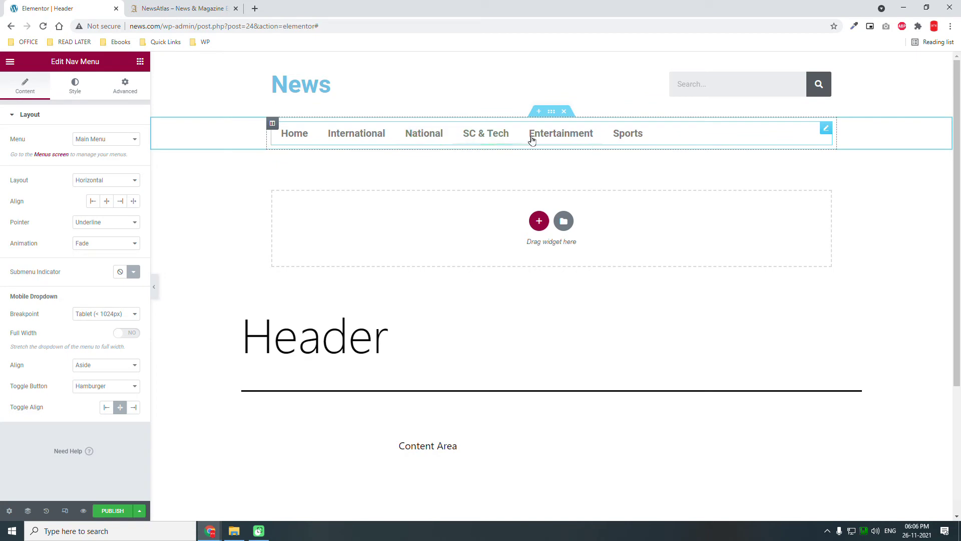
{"action": "left_click", "coordinate": [171, 4]}
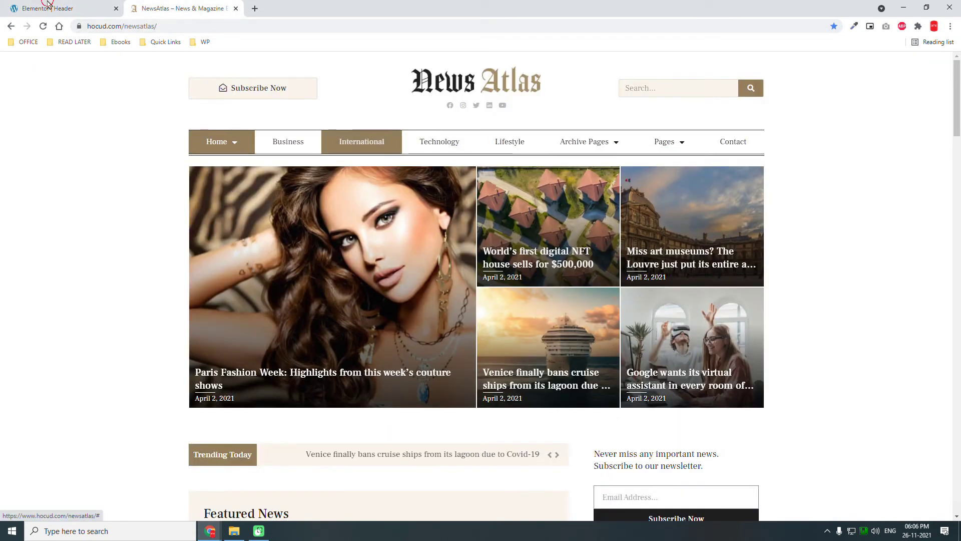
{"action": "left_click", "coordinate": [47, 4]}
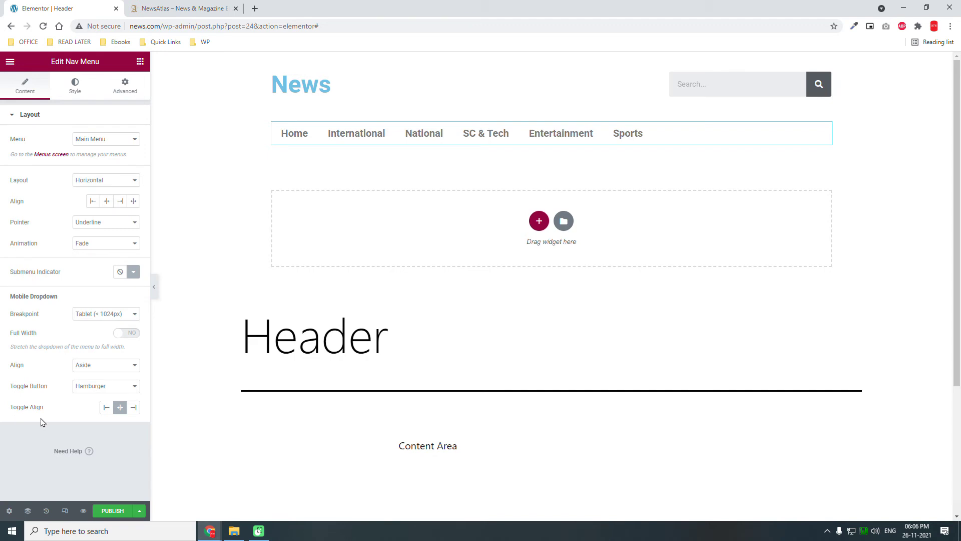
Look through the nav menu's normal and hover style settings, and set its pointer to Background.
{"action": "left_click", "coordinate": [76, 94]}
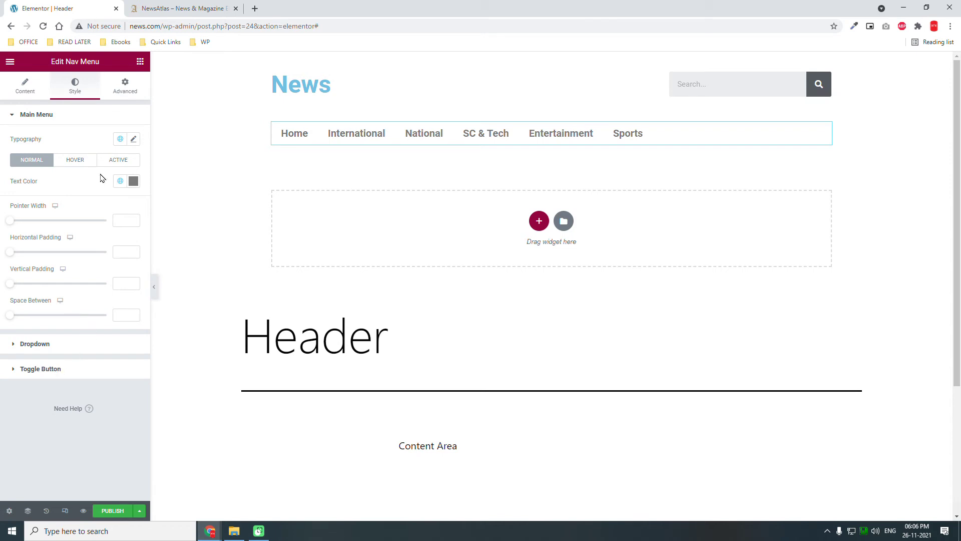
{"action": "left_click", "coordinate": [80, 159]}
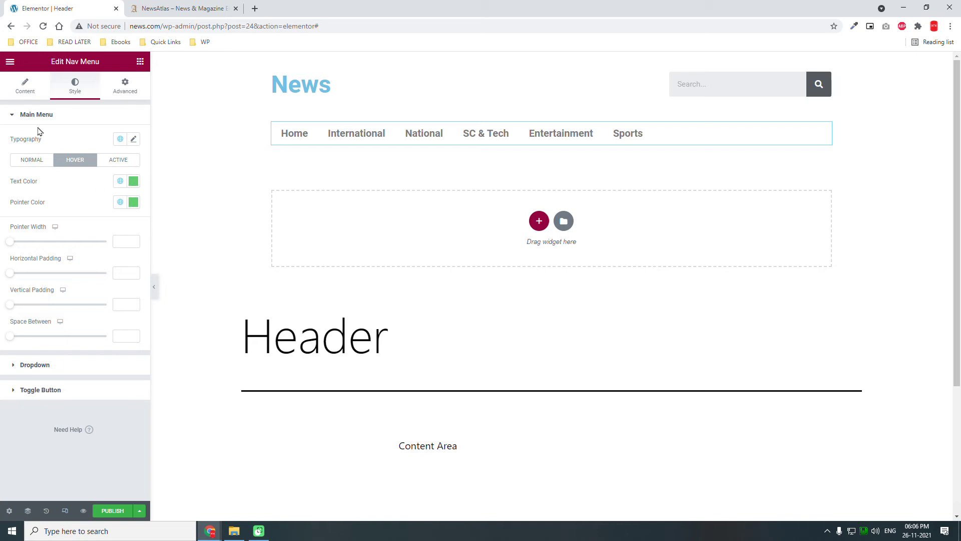
{"action": "left_click", "coordinate": [26, 91]}
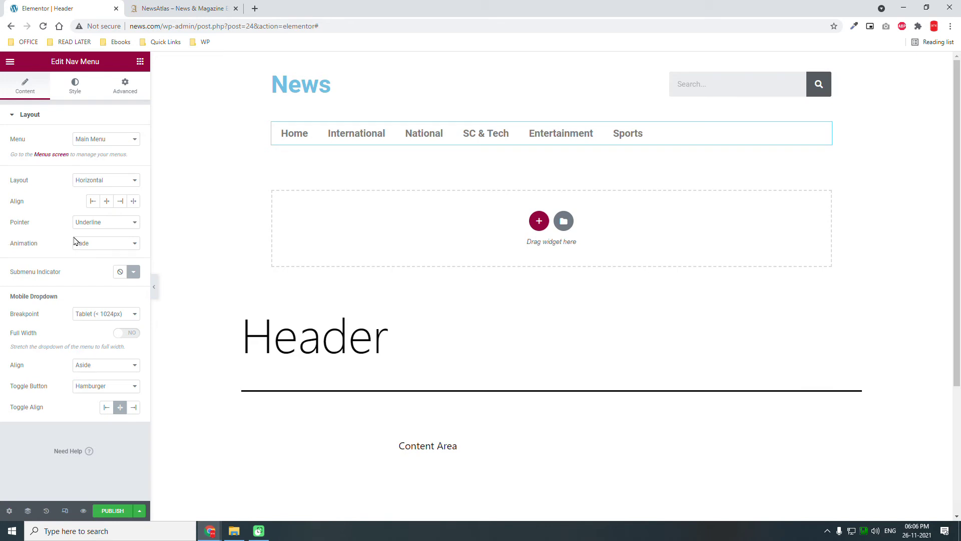
{"action": "left_click", "coordinate": [106, 223]}
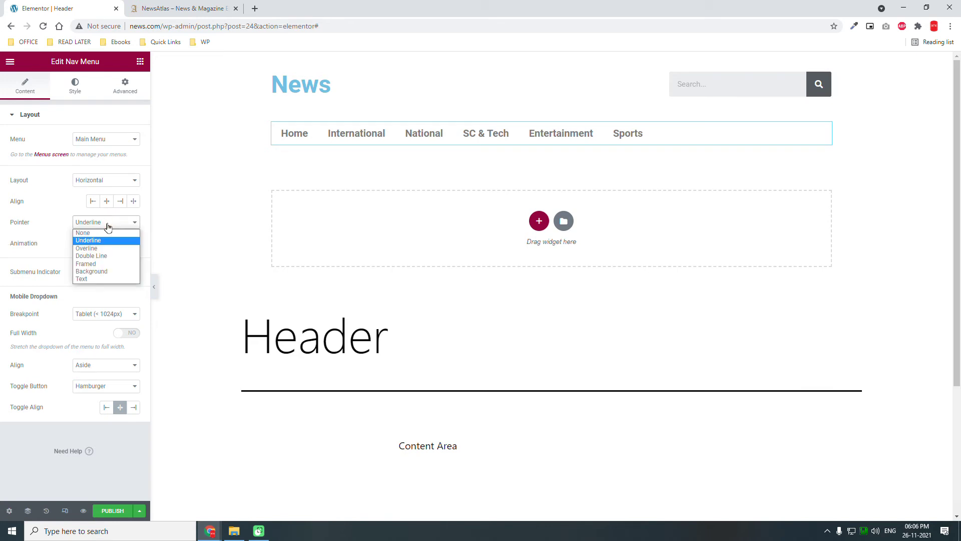
{"action": "left_click", "coordinate": [106, 271]}
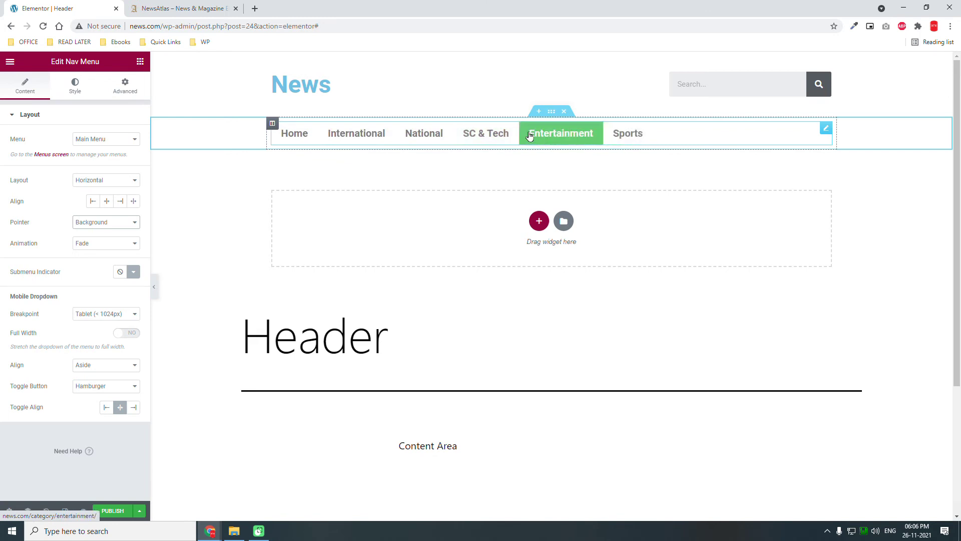
Set the columns gap of the navigation menu's section to No Gap.
{"action": "left_click", "coordinate": [552, 112]}
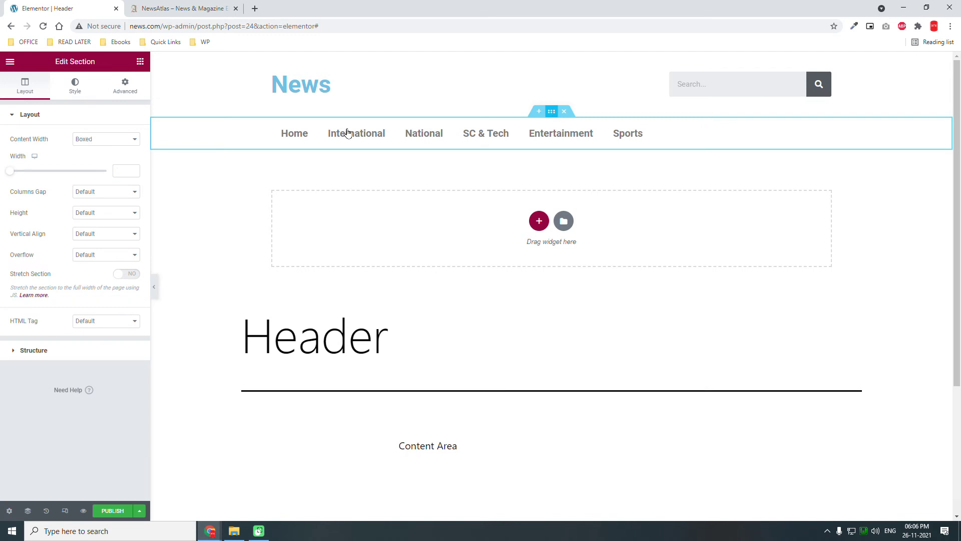
{"action": "left_click", "coordinate": [89, 194]}
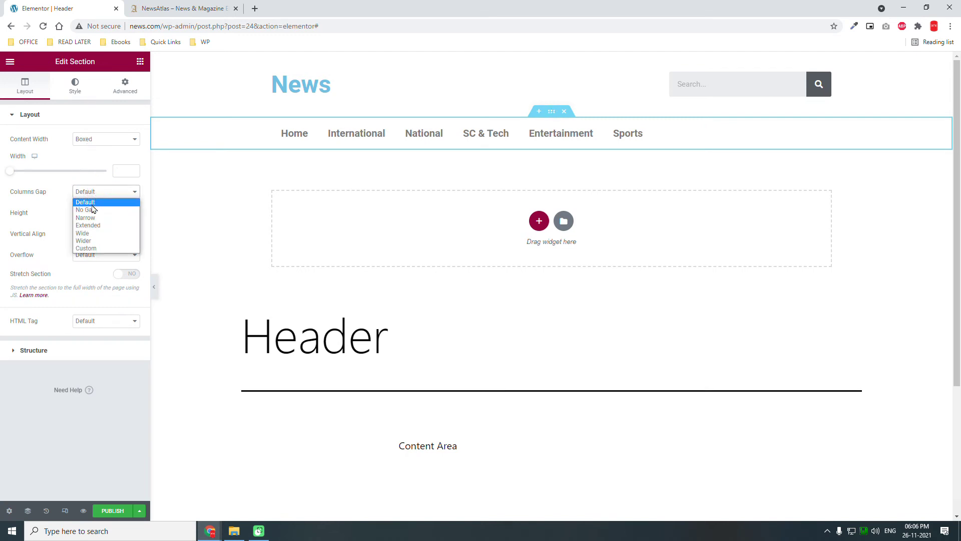
{"action": "key", "text": "Escape"}
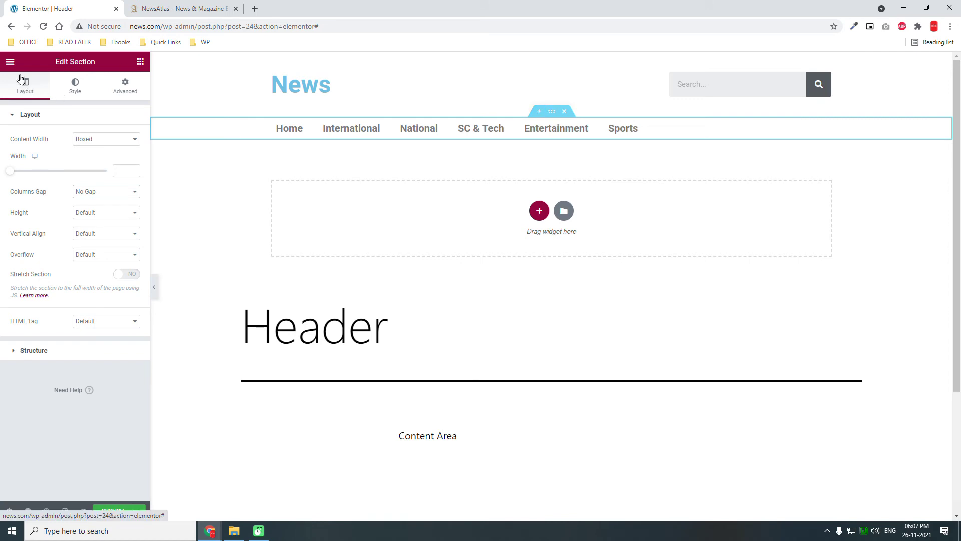
Check the reference site's colours, and set the Primary global colour in the site settings to near-black #1B1C1D.
{"action": "left_click", "coordinate": [10, 61]}
{"action": "left_click", "coordinate": [58, 108]}
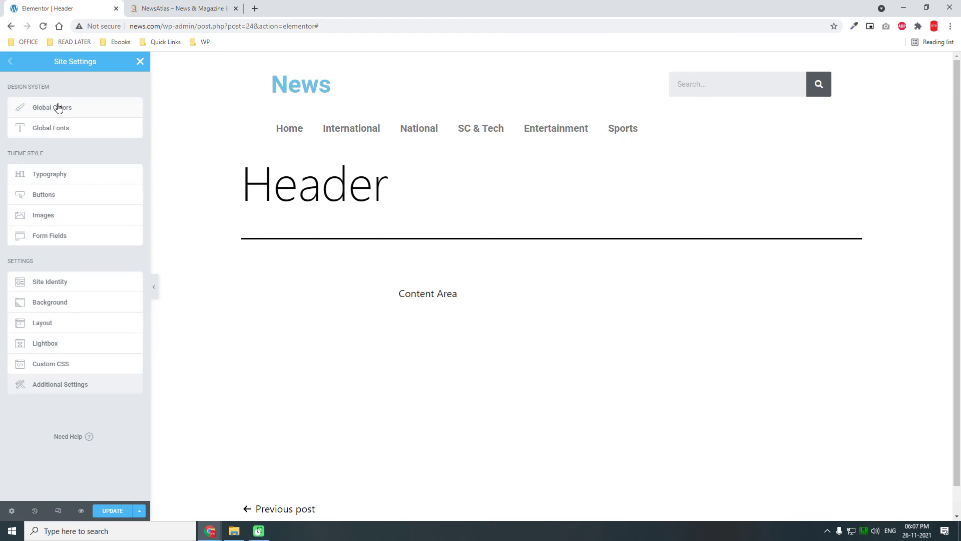
{"action": "left_click", "coordinate": [86, 107]}
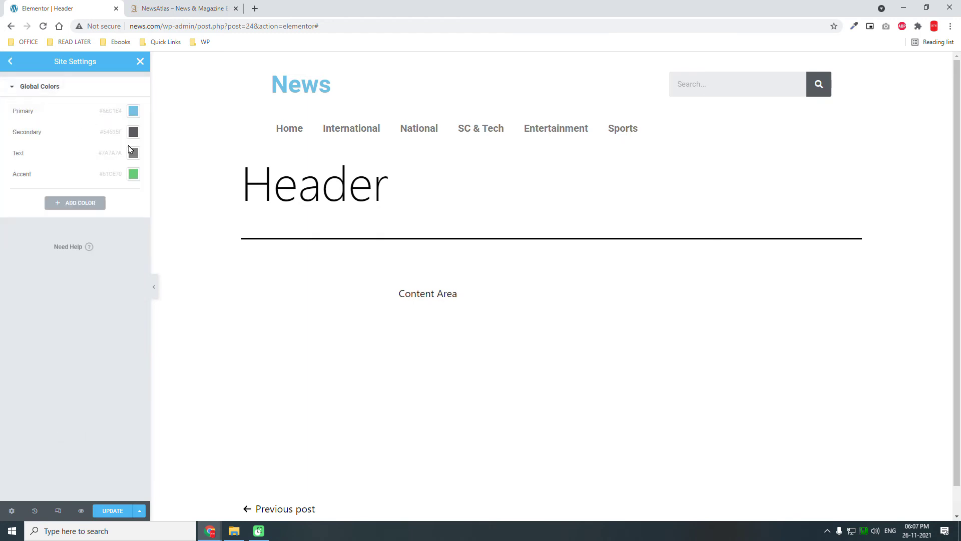
{"action": "left_click", "coordinate": [163, 6]}
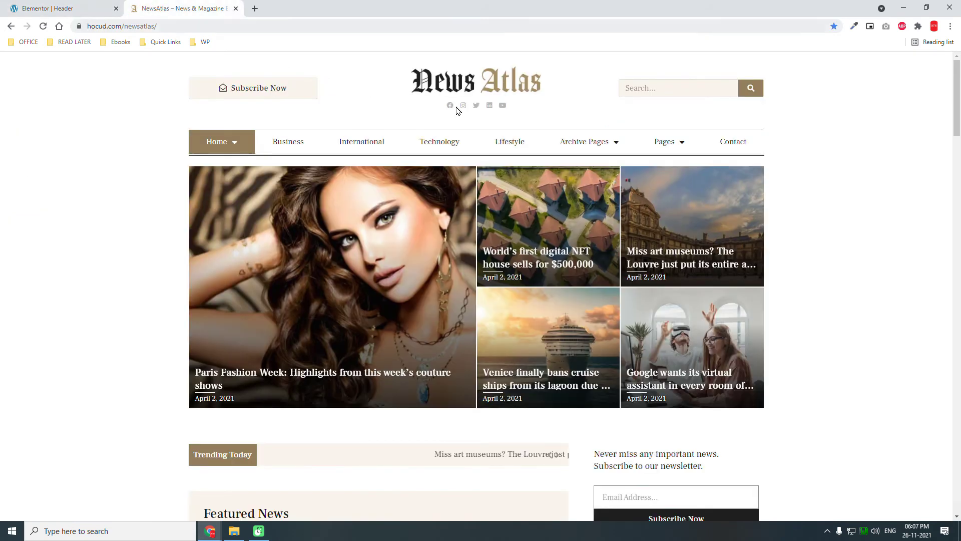
{"action": "left_click", "coordinate": [31, 4]}
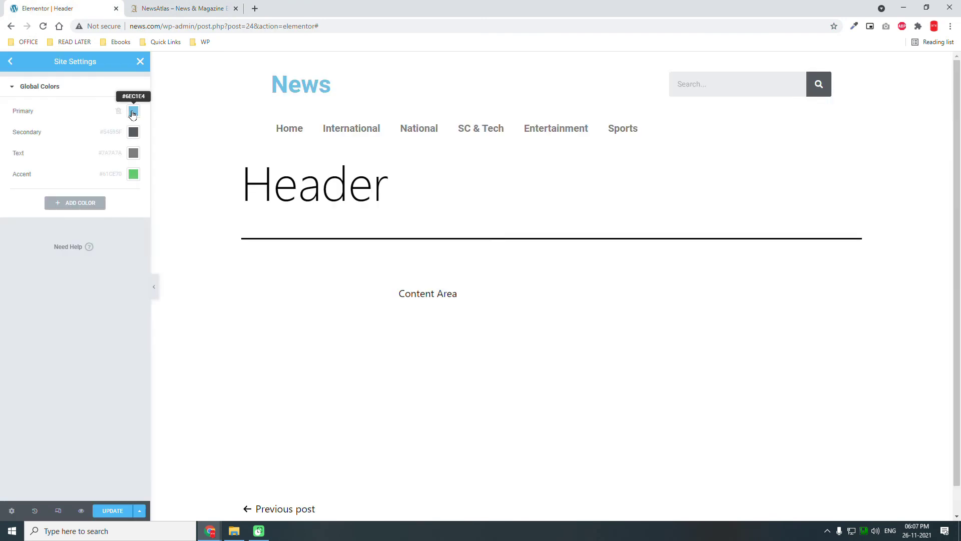
{"action": "left_click", "coordinate": [132, 111]}
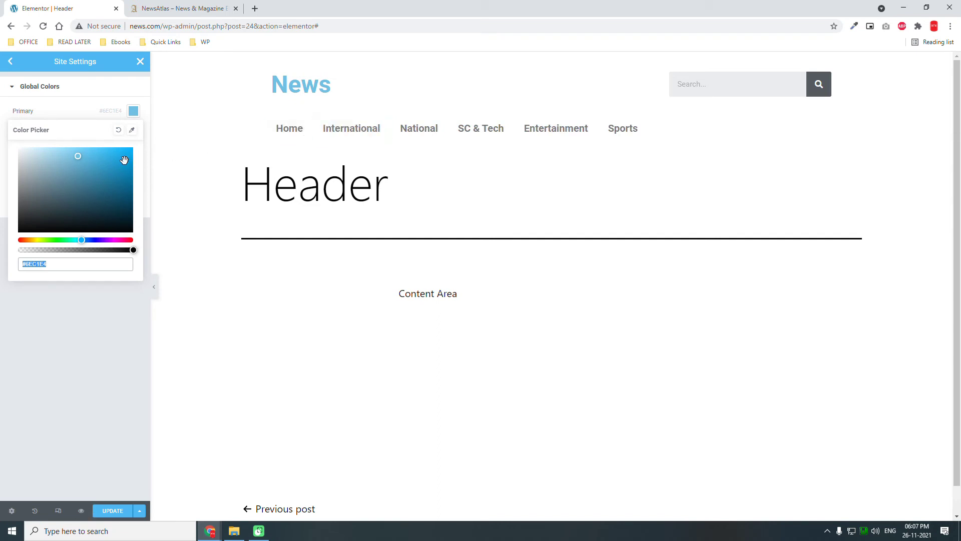
{"action": "left_click", "coordinate": [24, 222]}
{"action": "left_click", "coordinate": [64, 110]}
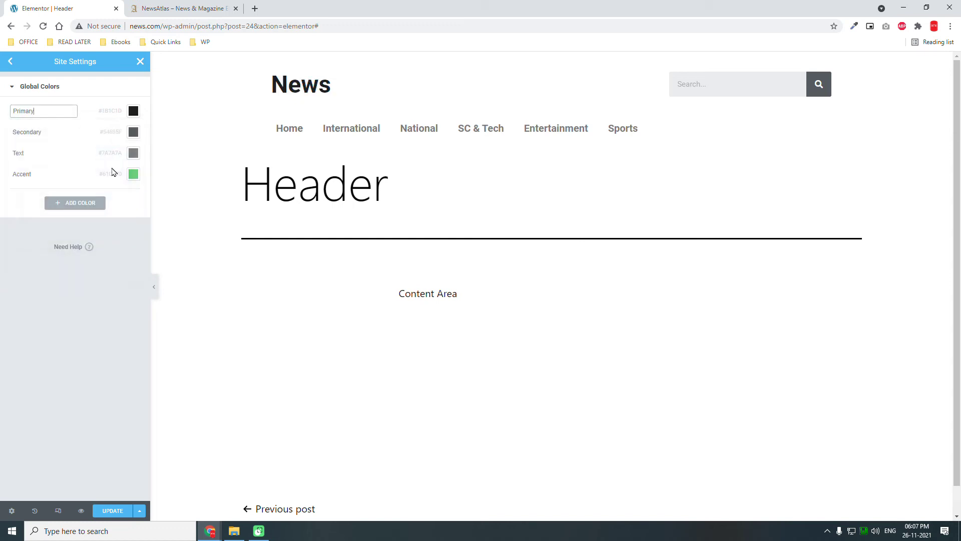
Set the Accent global colour to yellow #F2DD01, save the site settings and return to the header editor.
{"action": "left_click", "coordinate": [133, 173]}
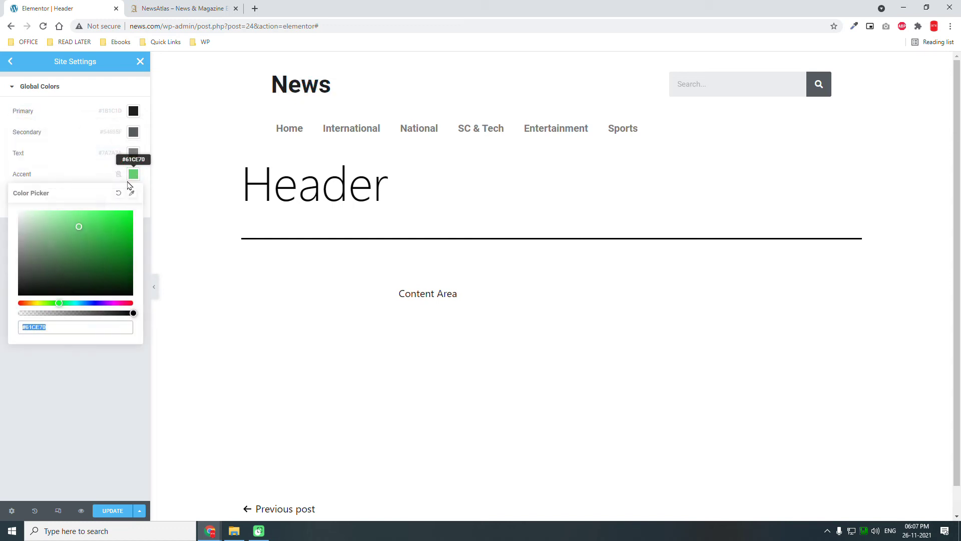
{"action": "left_click", "coordinate": [35, 303]}
{"action": "left_click", "coordinate": [131, 214]}
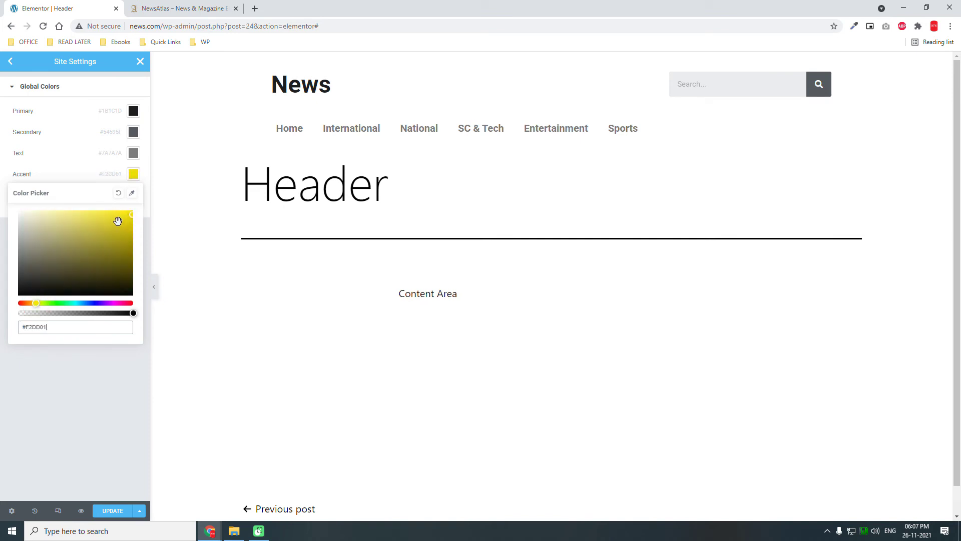
{"action": "left_click", "coordinate": [72, 157]}
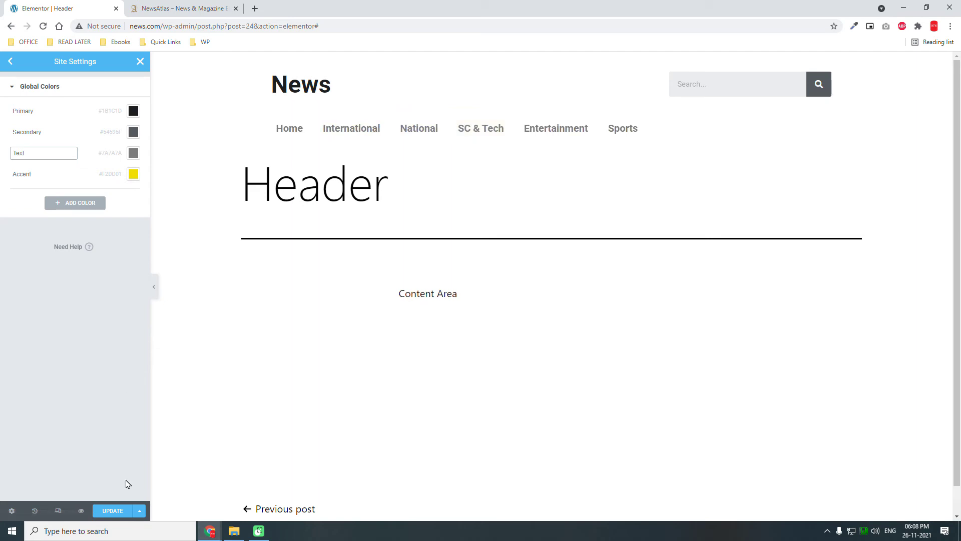
{"action": "left_click", "coordinate": [114, 511]}
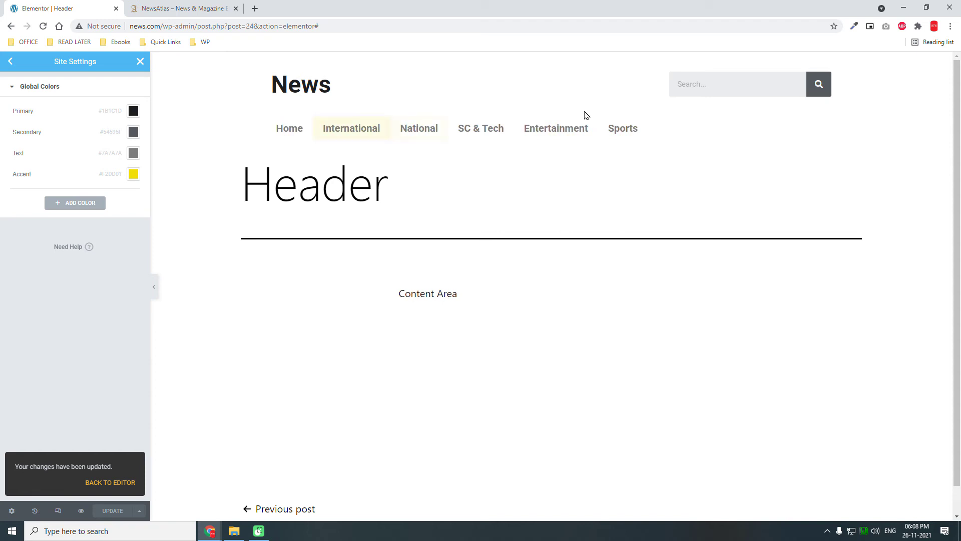
{"action": "left_click", "coordinate": [142, 62]}
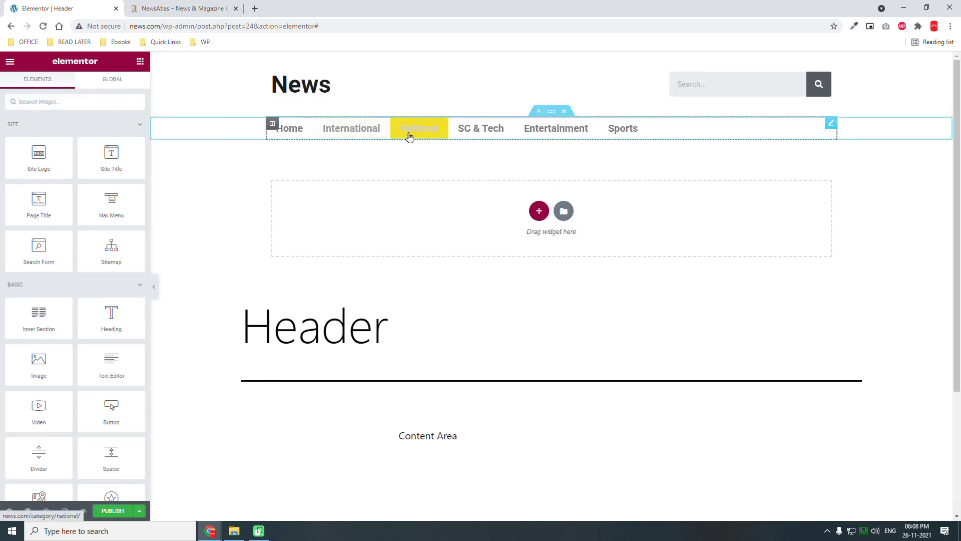
Set the nav menu's hover text colour to the global Primary colour.
{"action": "left_click", "coordinate": [832, 125]}
{"action": "left_click", "coordinate": [76, 89]}
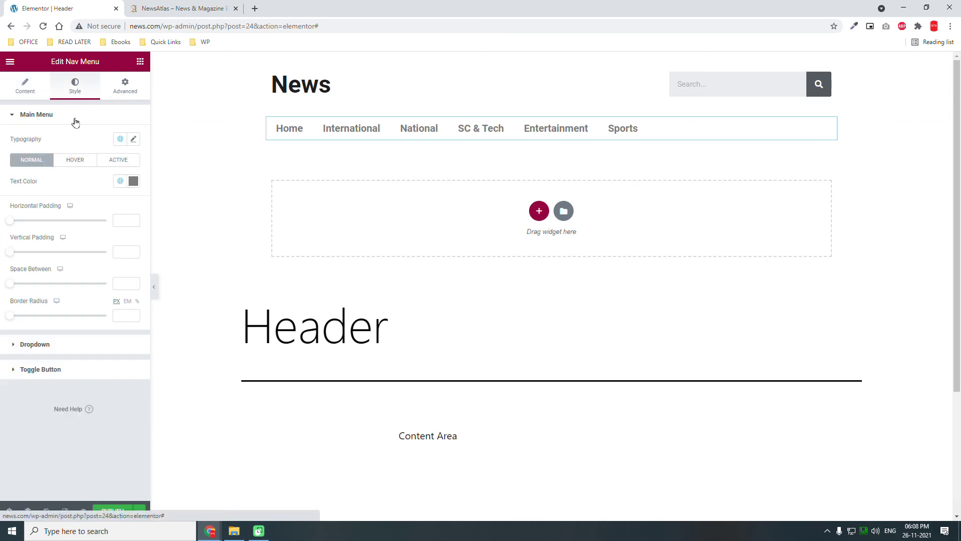
{"action": "left_click", "coordinate": [78, 160]}
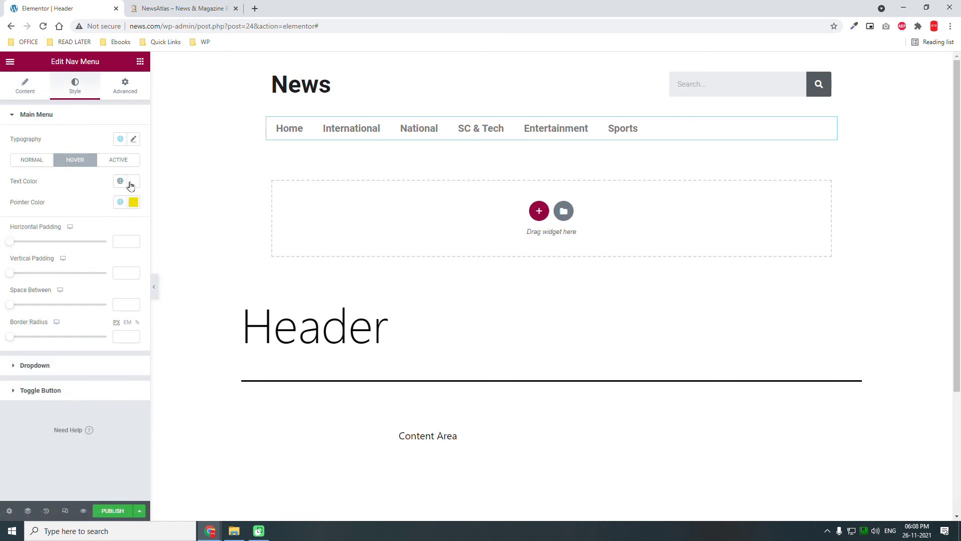
{"action": "left_click", "coordinate": [132, 181]}
{"action": "left_click", "coordinate": [117, 181]}
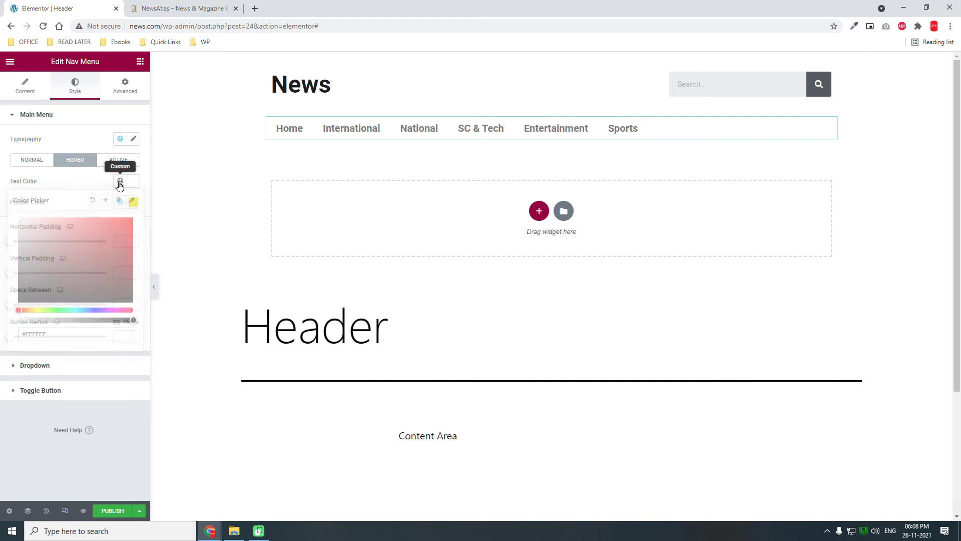
{"action": "left_click", "coordinate": [64, 227]}
Give the nav menu's active item the global Accent pointer colour and Primary text colour.
{"action": "left_click", "coordinate": [121, 158]}
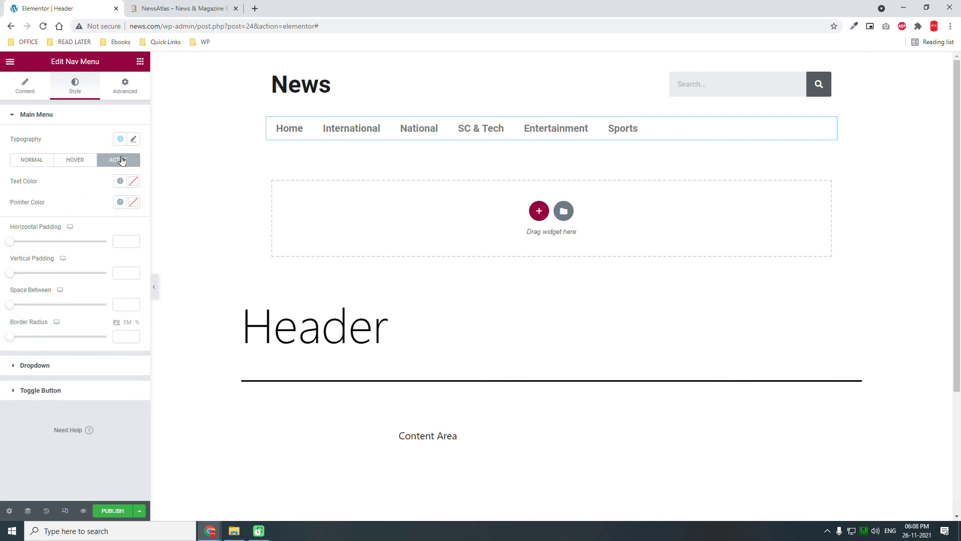
{"action": "left_click", "coordinate": [133, 203]}
{"action": "left_click", "coordinate": [121, 202]}
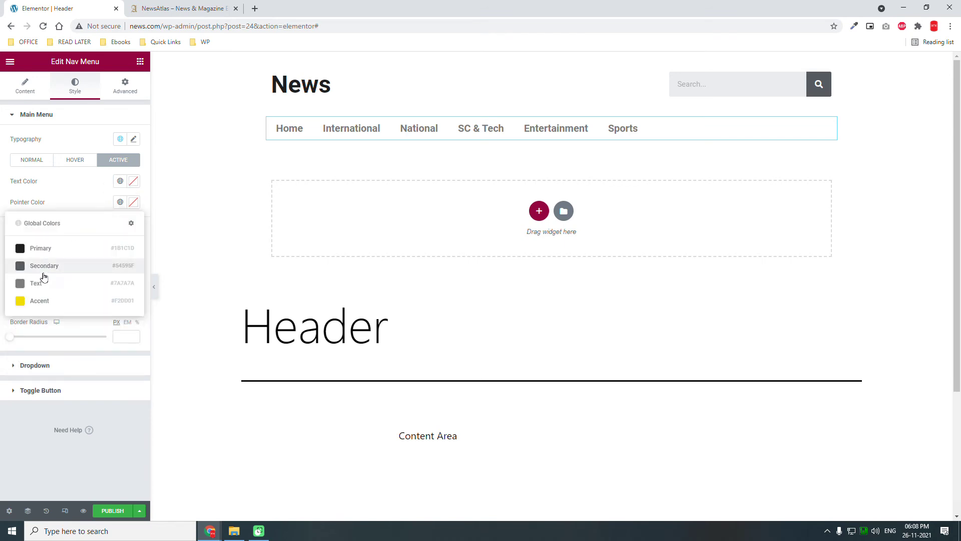
{"action": "left_click", "coordinate": [38, 304]}
{"action": "left_click", "coordinate": [120, 181]}
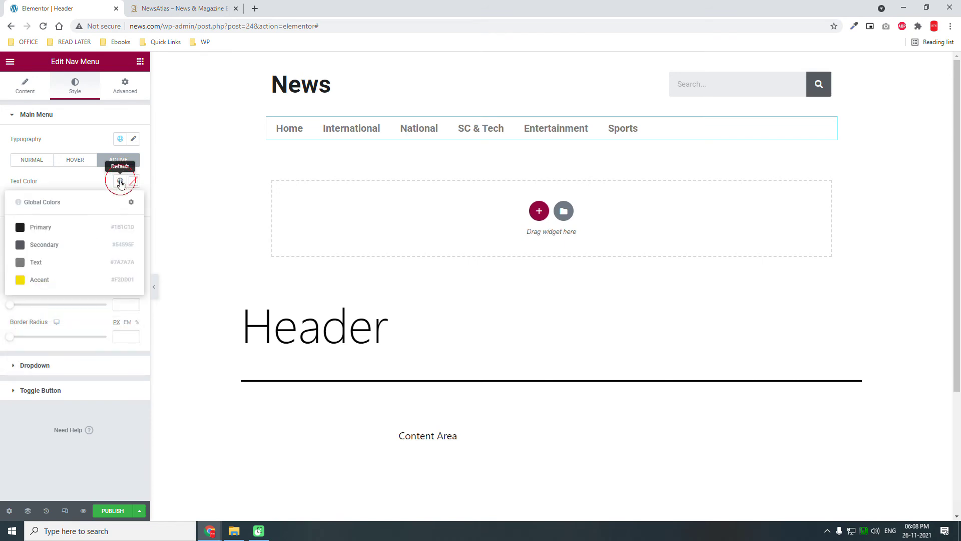
{"action": "left_click", "coordinate": [64, 225]}
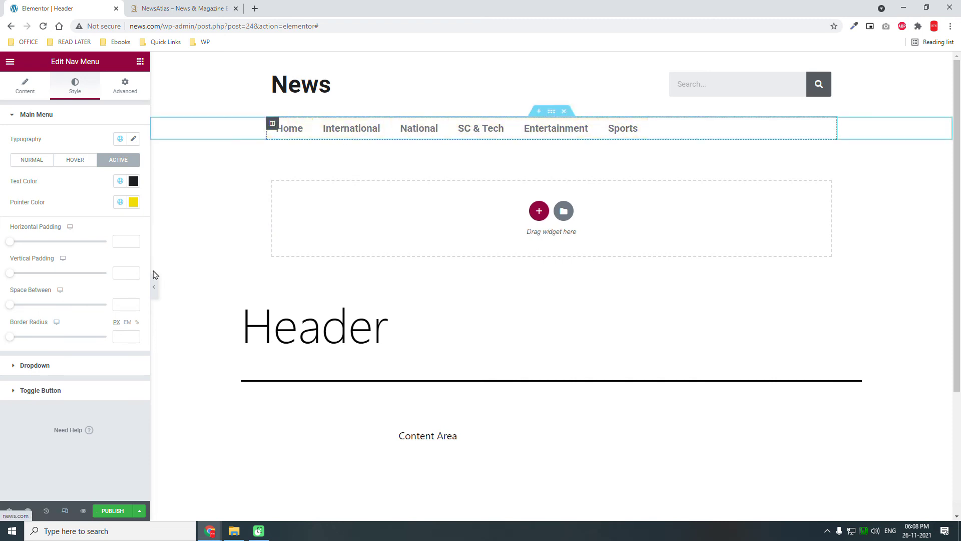
Publish the header template with a display condition added.
{"action": "left_click", "coordinate": [110, 512]}
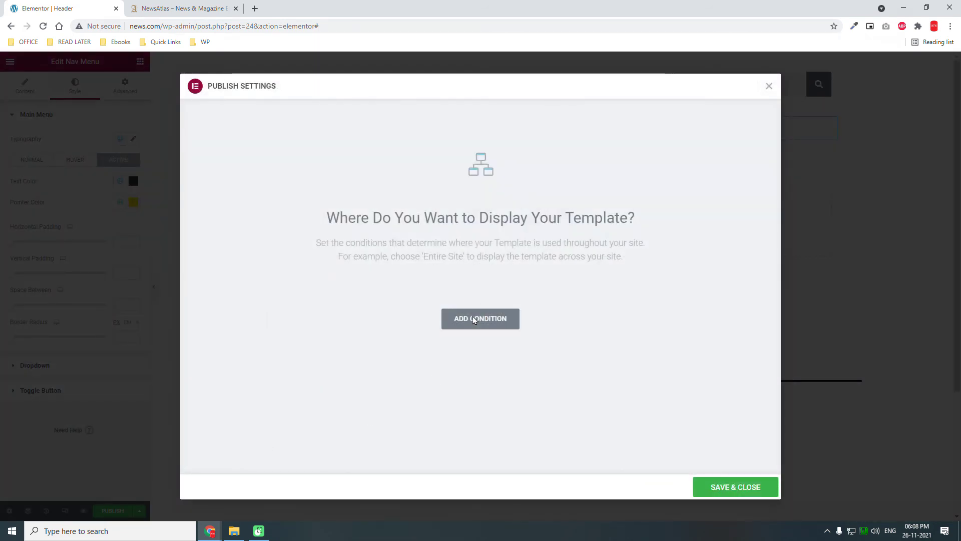
{"action": "left_click", "coordinate": [474, 321]}
{"action": "left_click", "coordinate": [746, 488]}
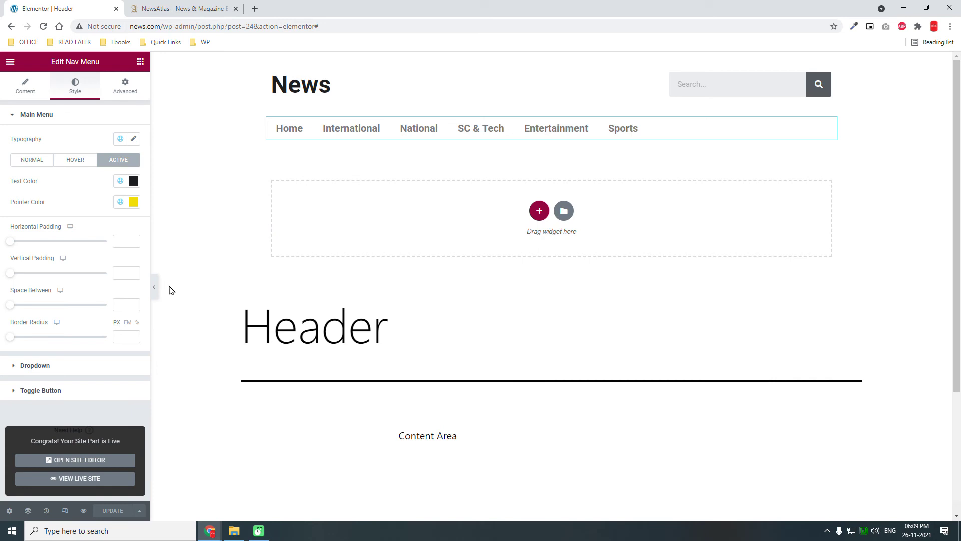
Preview the header at full width and in the mobile view, and open the nav menu's toggle button style settings.
{"action": "left_click", "coordinate": [154, 287]}
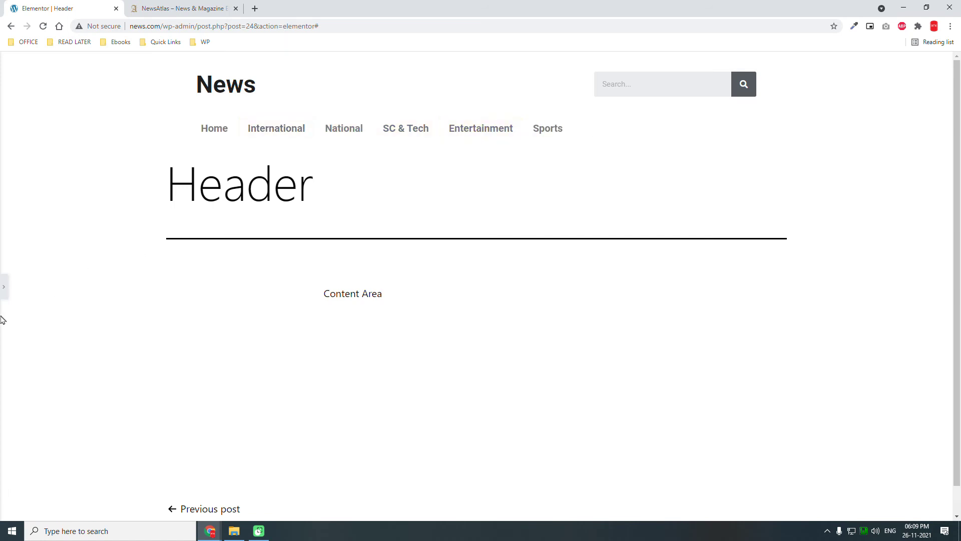
{"action": "left_click", "coordinate": [4, 284]}
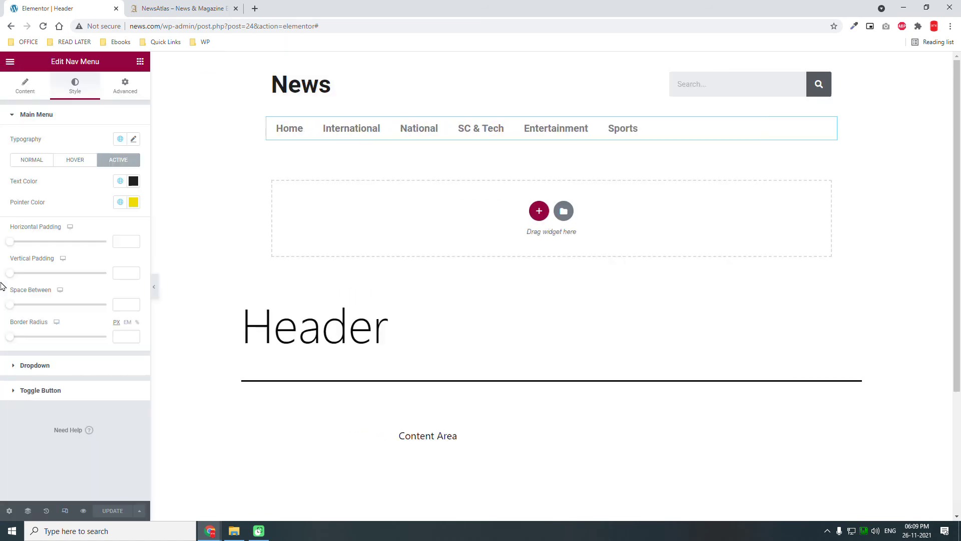
{"action": "left_click", "coordinate": [64, 511]}
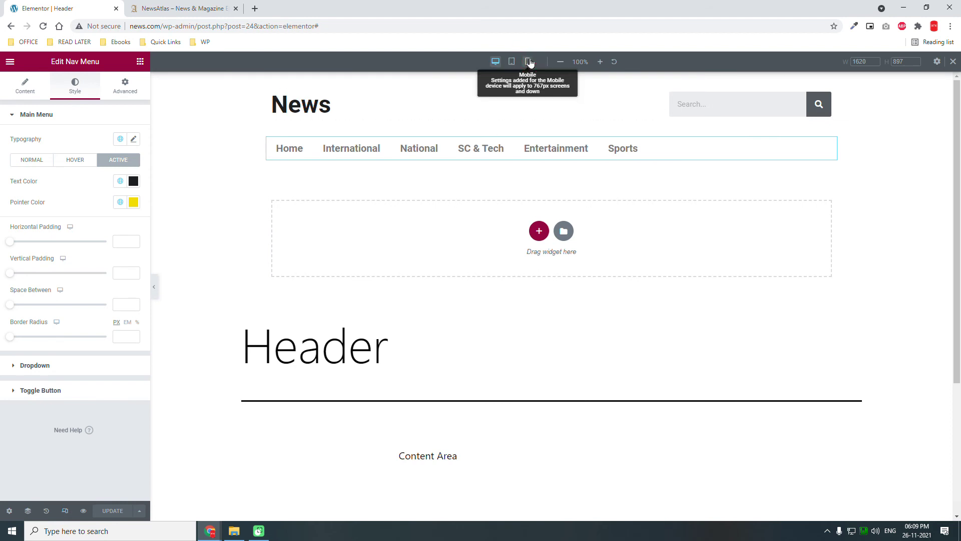
{"action": "left_click", "coordinate": [529, 61]}
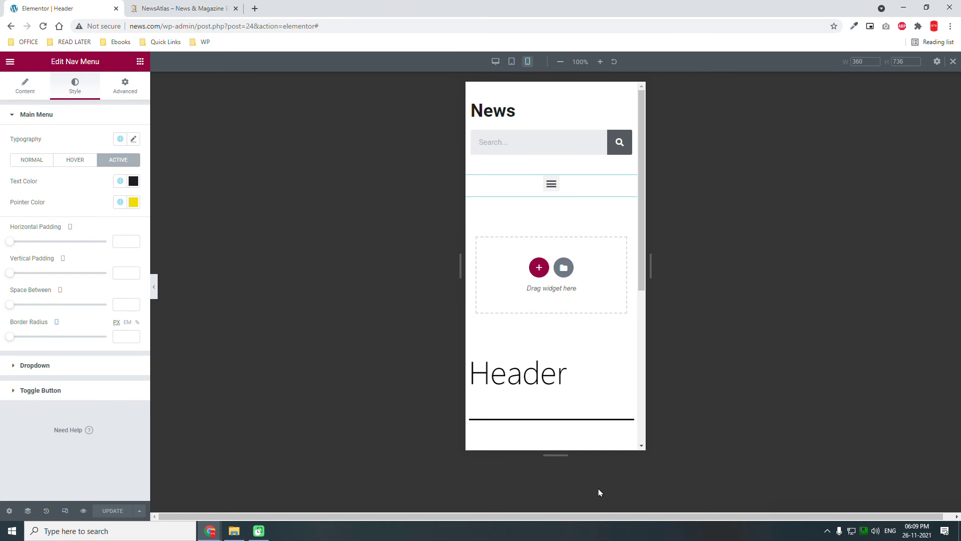
{"action": "left_click", "coordinate": [50, 390]}
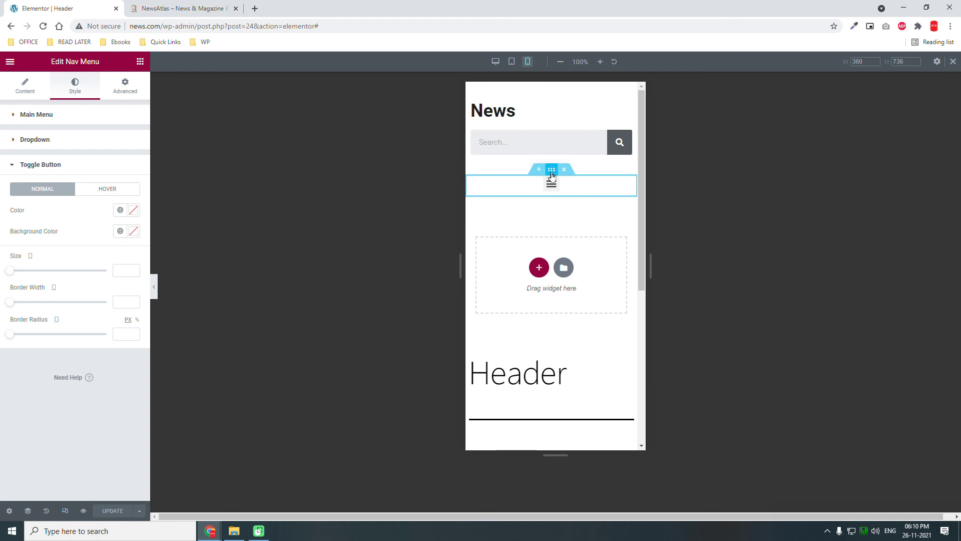
Give the menu section a Classic background in the global Accent colour.
{"action": "left_click", "coordinate": [552, 173]}
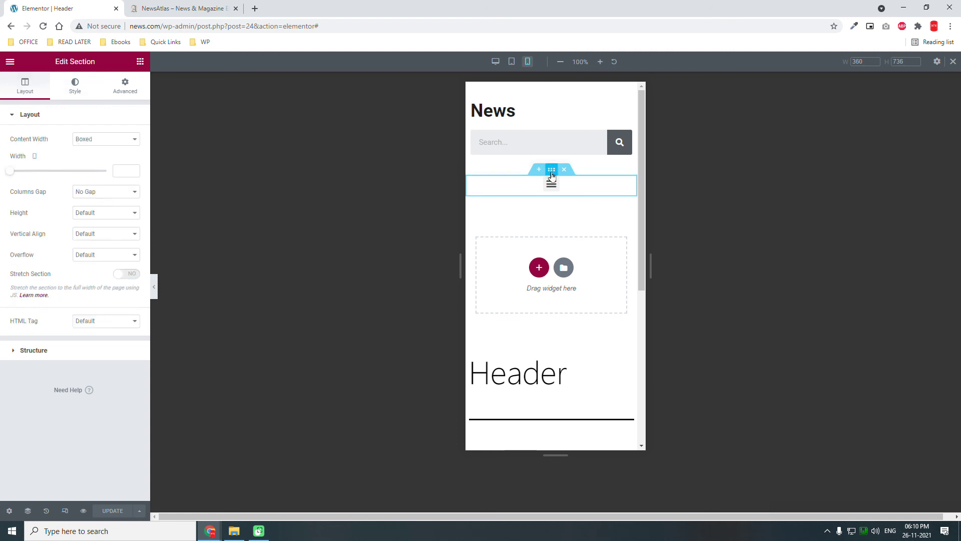
{"action": "left_click", "coordinate": [70, 94]}
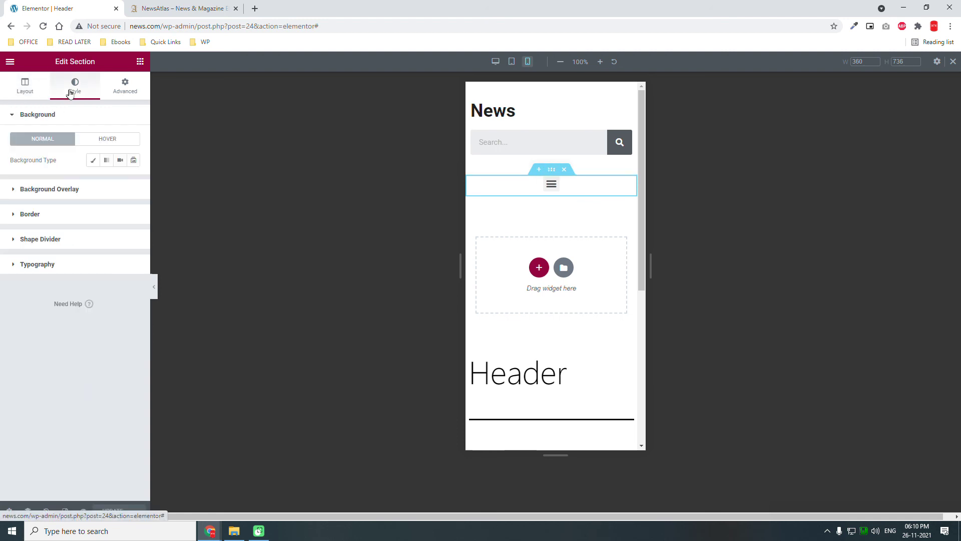
{"action": "left_click", "coordinate": [92, 161]}
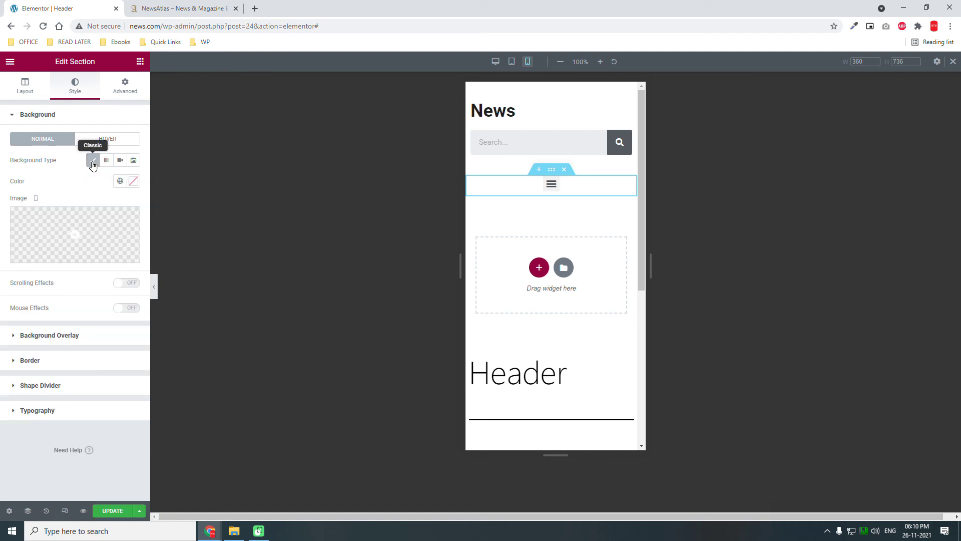
{"action": "left_click", "coordinate": [123, 184]}
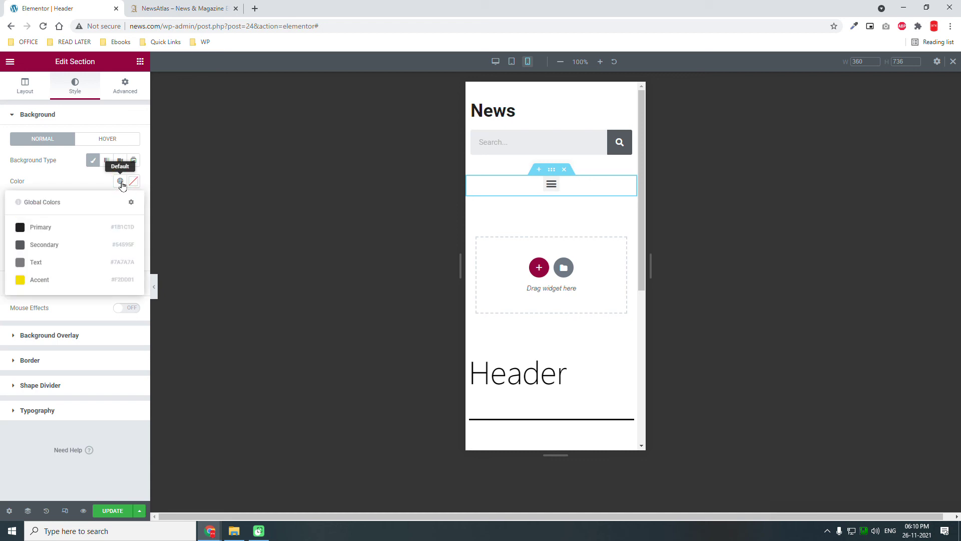
{"action": "left_click", "coordinate": [48, 280]}
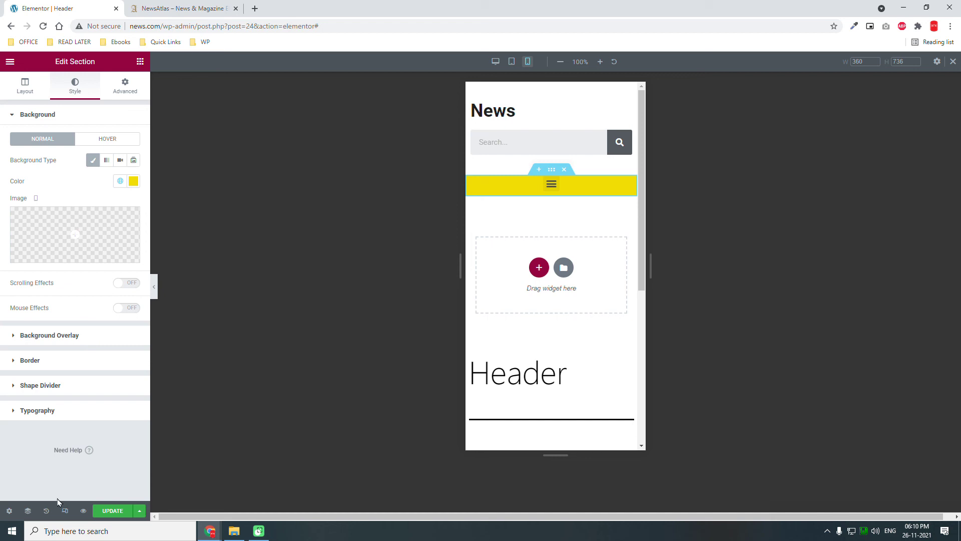
Preview the header with its coloured menu bar in the tablet view and at full desktop width.
{"action": "left_click", "coordinate": [513, 62]}
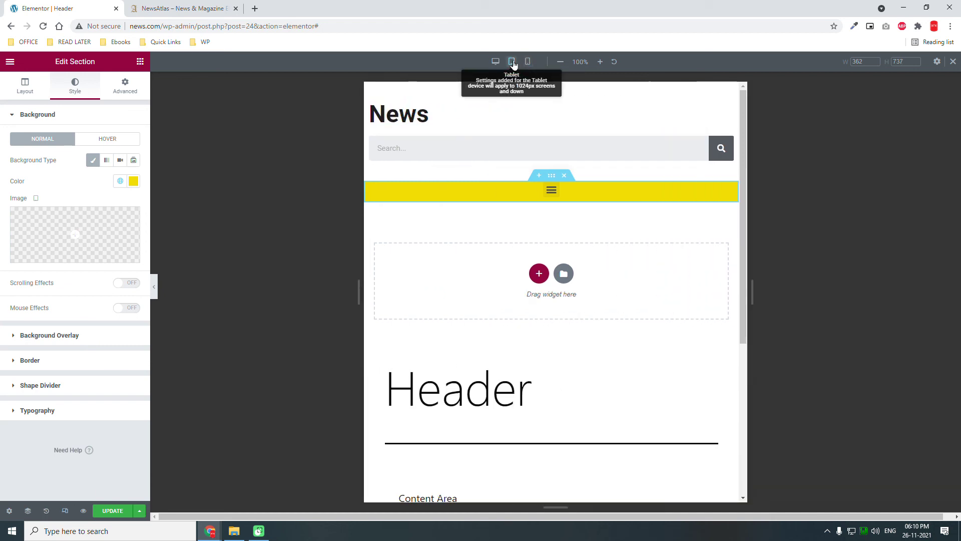
{"action": "left_click", "coordinate": [495, 61]}
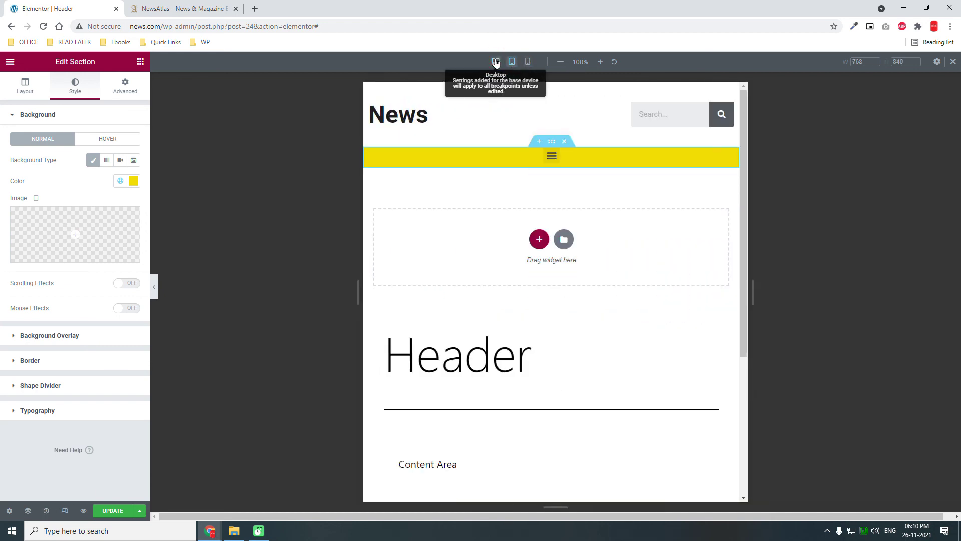
{"action": "left_click", "coordinate": [154, 286]}
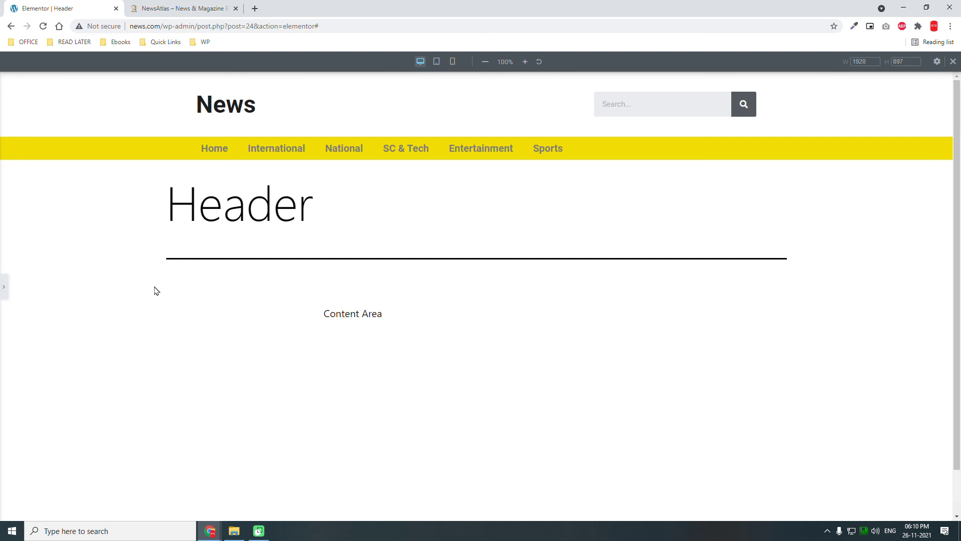
{"action": "left_click", "coordinate": [5, 291]}
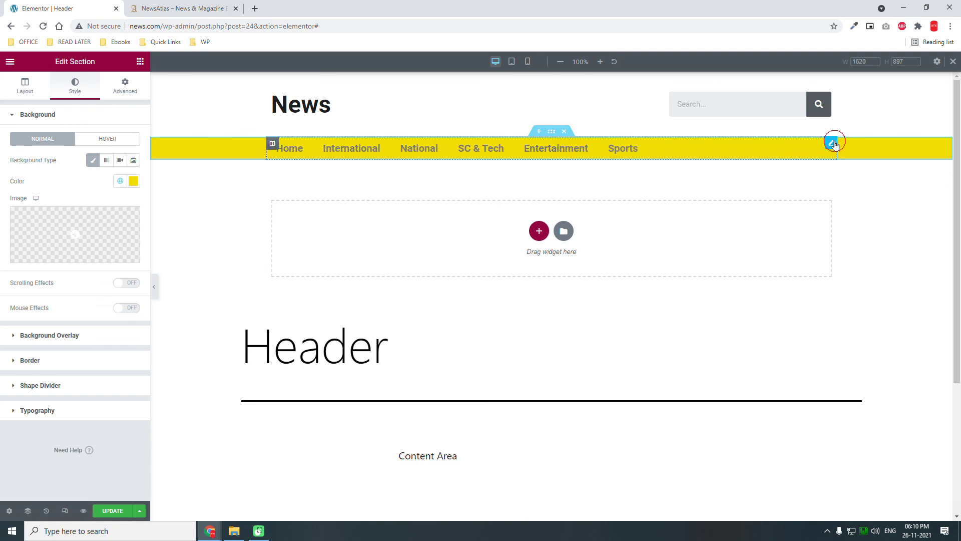
Set the nav menu's hover pointer colour to the global Primary colour.
{"action": "left_click", "coordinate": [832, 144]}
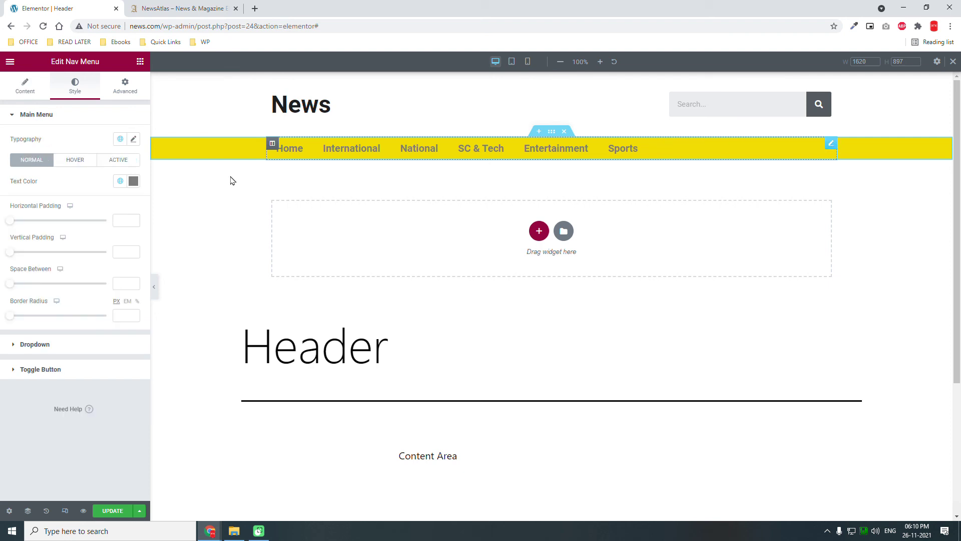
{"action": "left_click", "coordinate": [76, 158]}
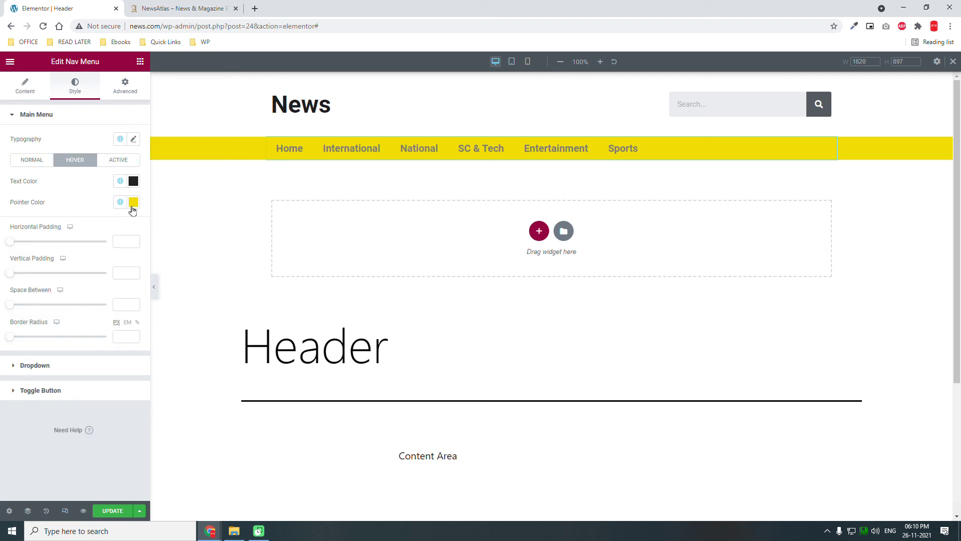
{"action": "left_click", "coordinate": [133, 202]}
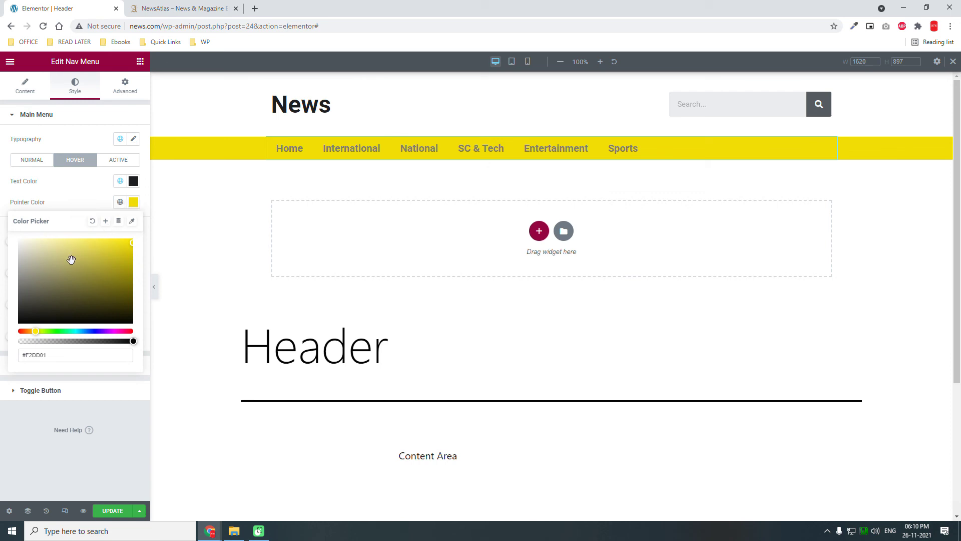
{"action": "left_click", "coordinate": [120, 202]}
{"action": "left_click", "coordinate": [60, 246]}
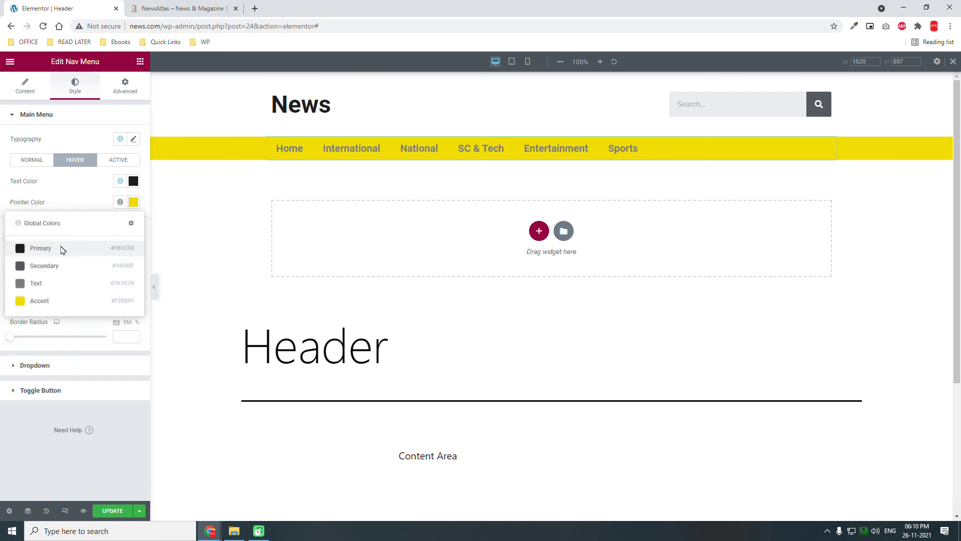
Set the nav menu's hover text colour to white, #FFFFFF.
{"action": "left_click", "coordinate": [121, 182]}
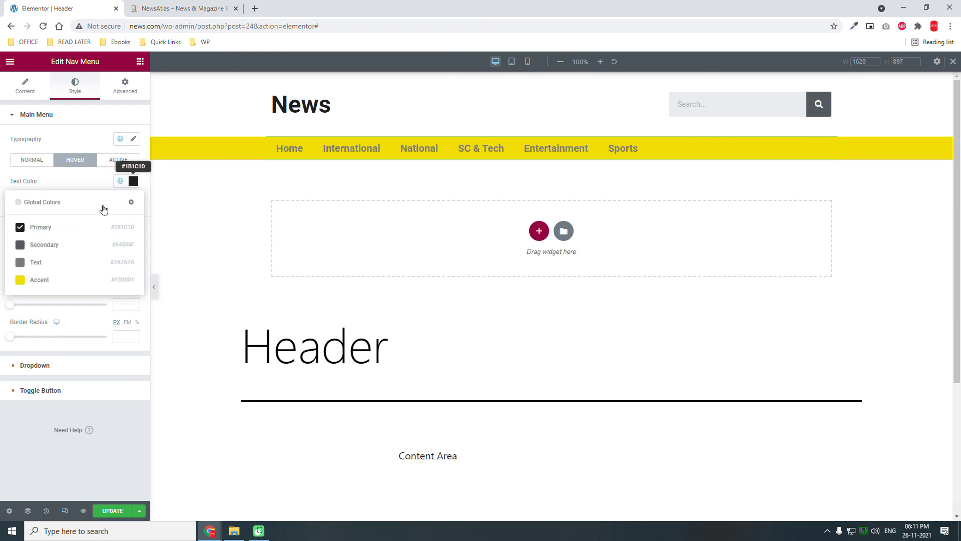
{"action": "left_click", "coordinate": [100, 232]}
{"action": "left_click", "coordinate": [136, 186]}
{"action": "left_click", "coordinate": [135, 186]}
{"action": "left_click_drag", "start_coordinate": [92, 215], "coordinate": [17, 217]}
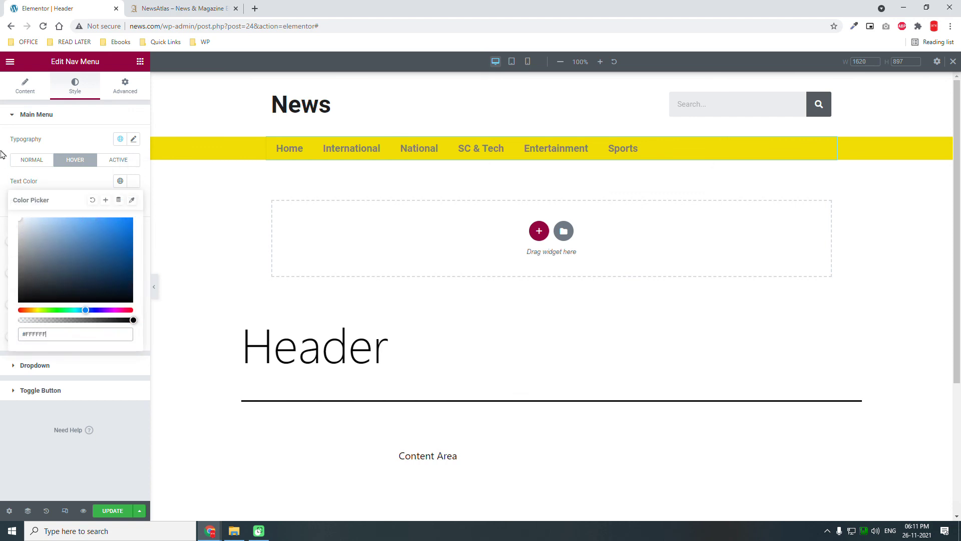
{"action": "left_click", "coordinate": [69, 170]}
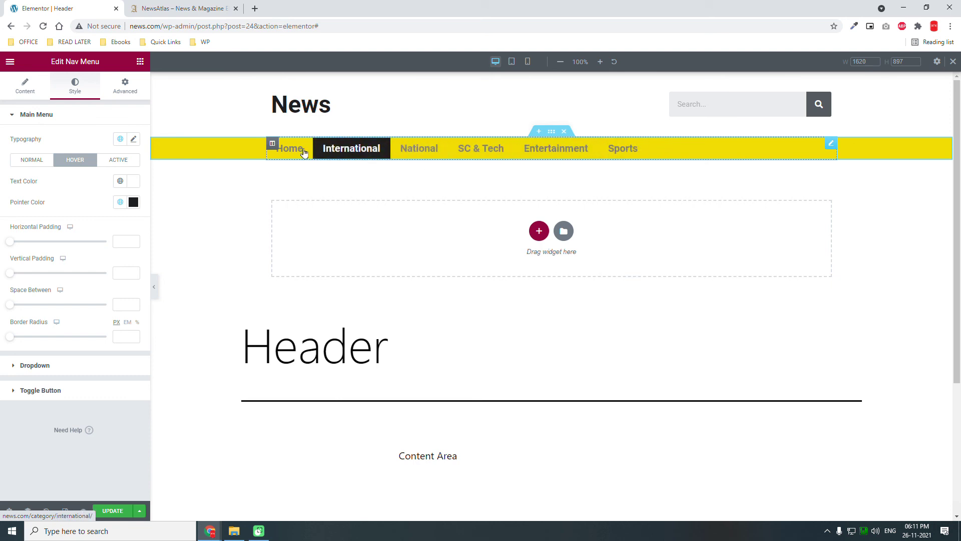
Give the nav menu's active item the global Primary pointer colour and white text.
{"action": "left_click", "coordinate": [120, 162]}
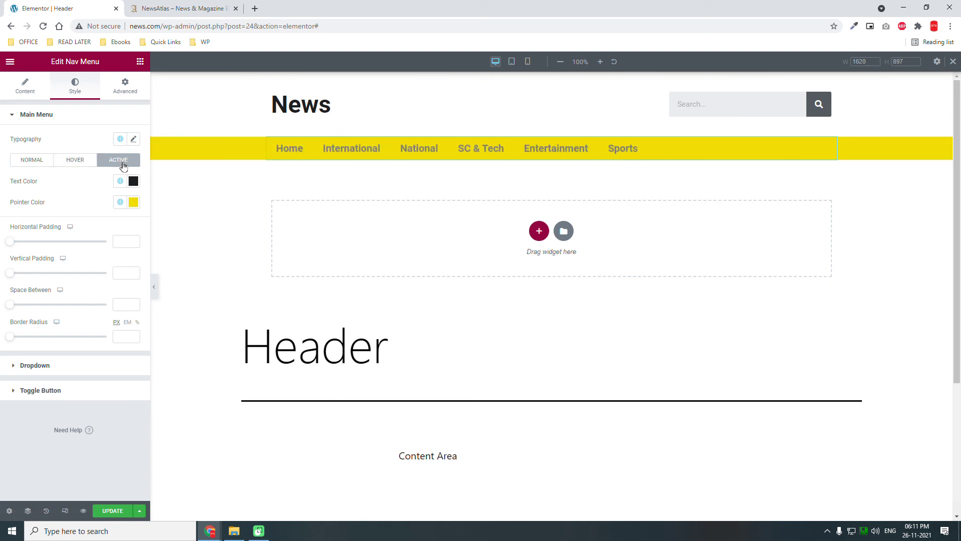
{"action": "left_click", "coordinate": [121, 201]}
{"action": "left_click", "coordinate": [78, 249]}
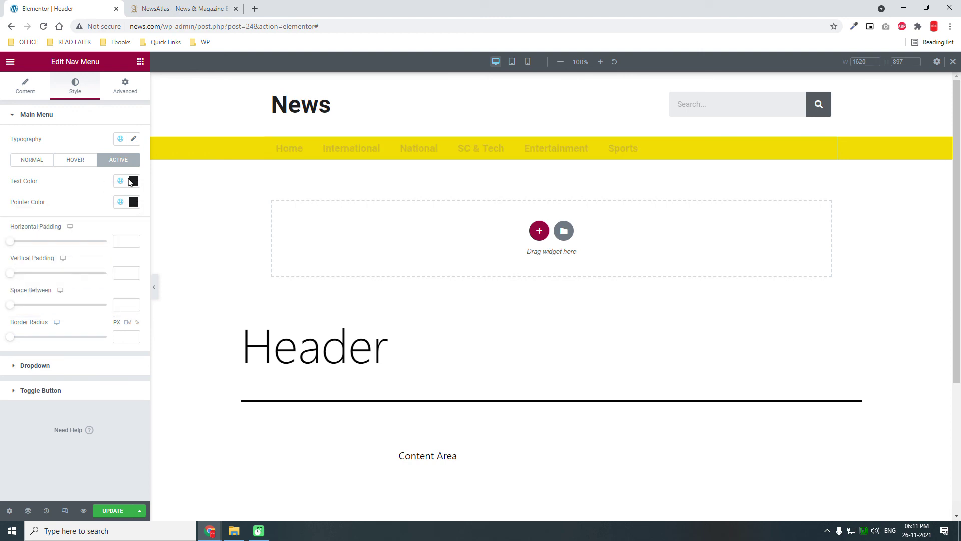
{"action": "left_click", "coordinate": [132, 181]}
{"action": "left_click_drag", "start_coordinate": [88, 237], "coordinate": [6, 158]}
{"action": "left_click", "coordinate": [66, 184]}
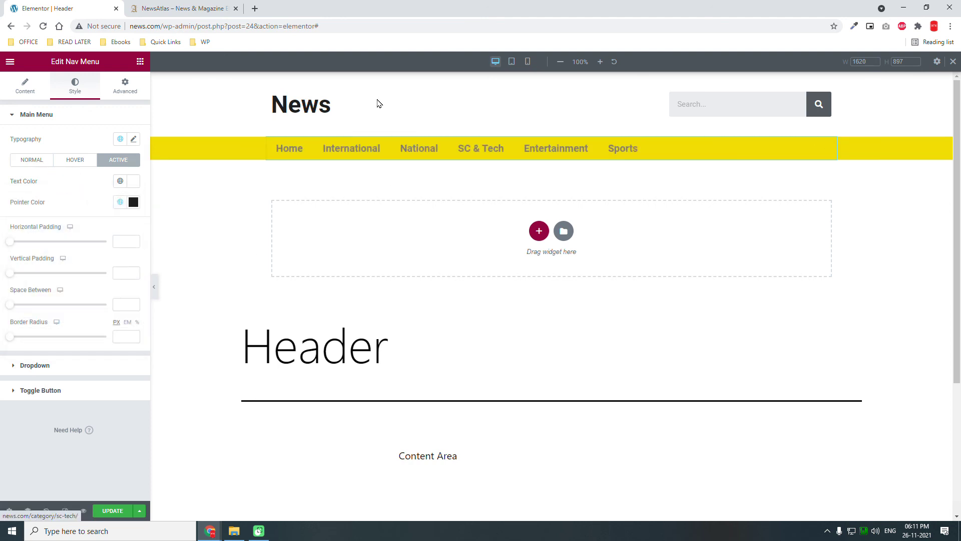
In the mobile view, set the nav menu toggle button's background colour to #FFFFFF.
{"action": "left_click", "coordinate": [527, 63]}
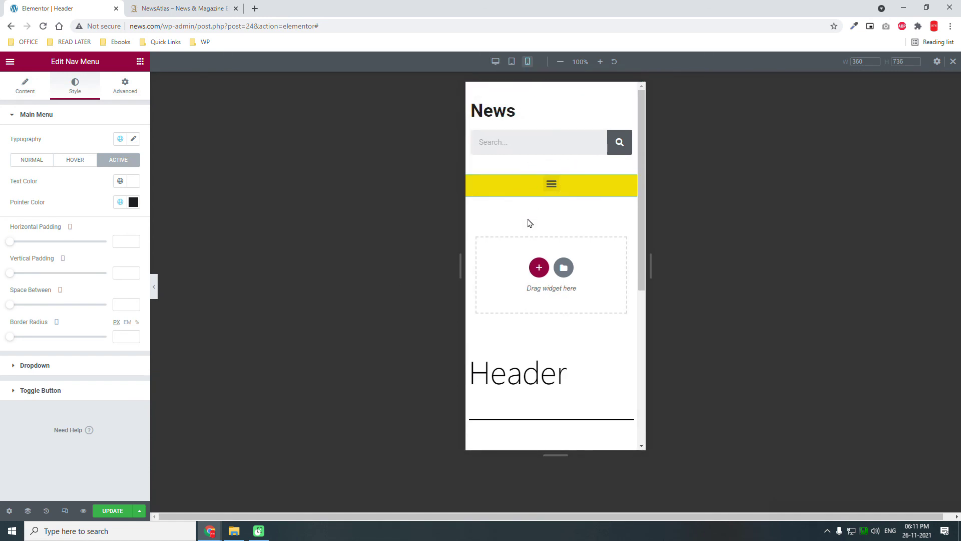
{"action": "left_click", "coordinate": [72, 390]}
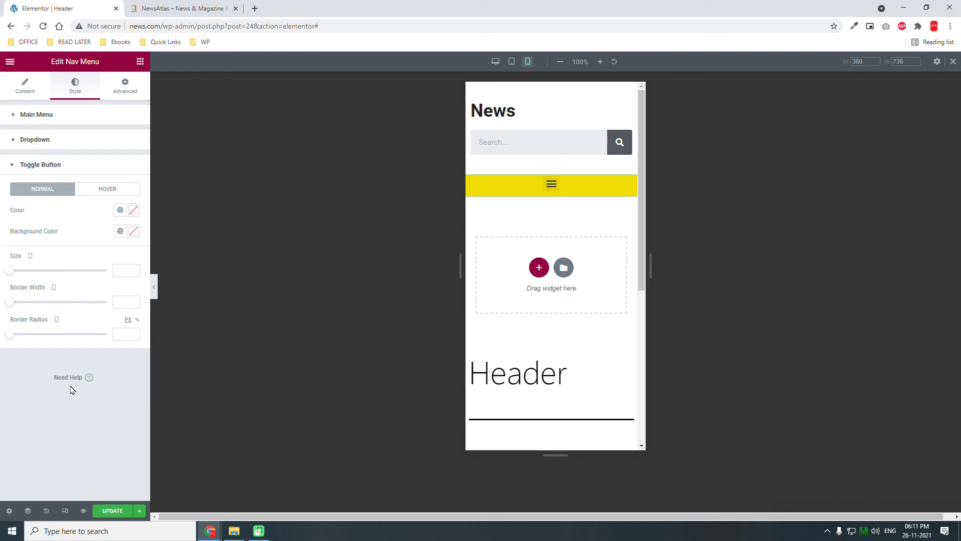
{"action": "left_click", "coordinate": [134, 231]}
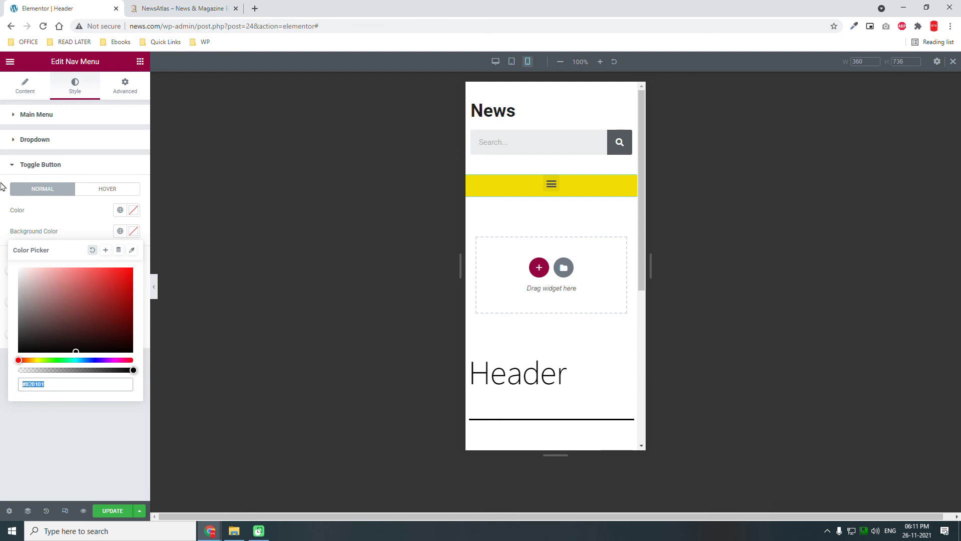
{"action": "type", "text": "#FFFFFF"}
{"action": "left_click", "coordinate": [70, 213]}
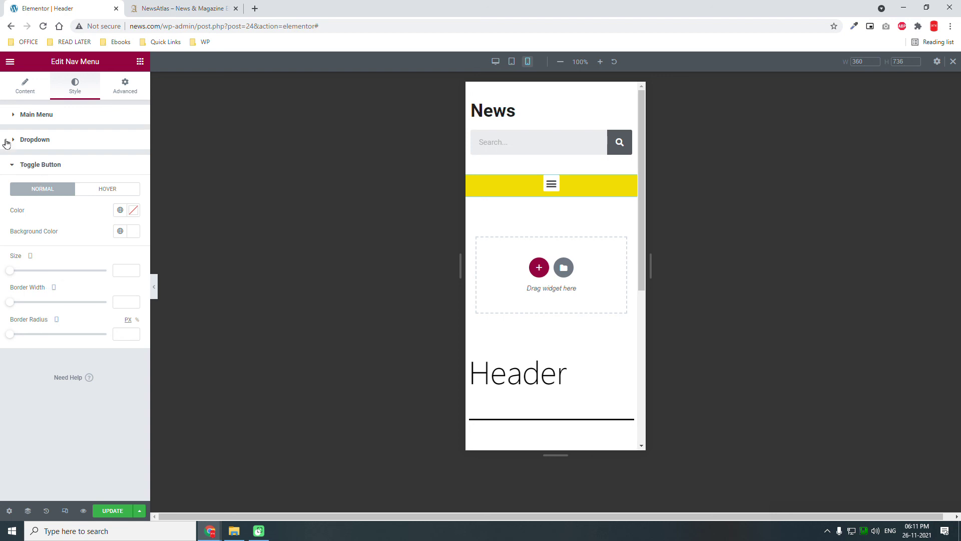
Check the nav menu's toggle button options, keep Hamburger, and update the header template.
{"action": "left_click", "coordinate": [23, 93]}
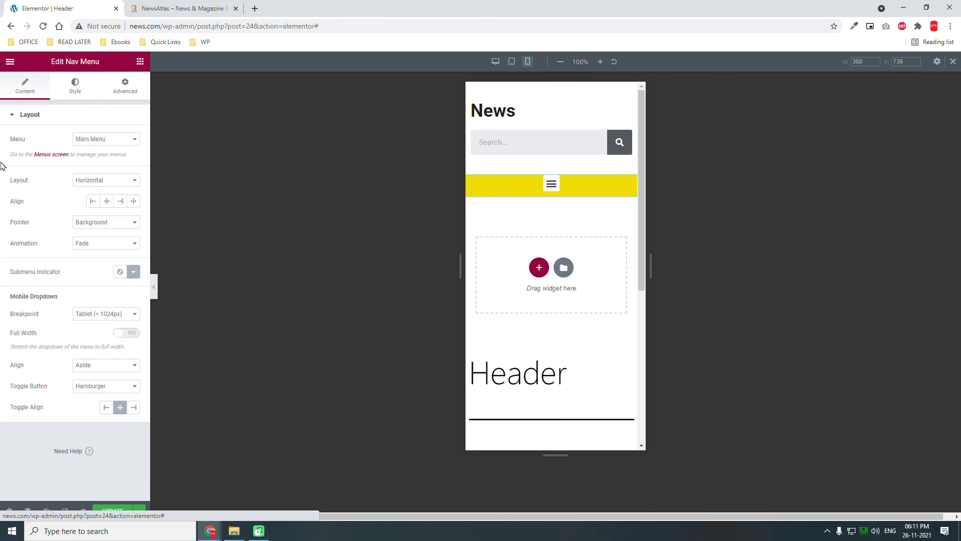
{"action": "left_click", "coordinate": [98, 390]}
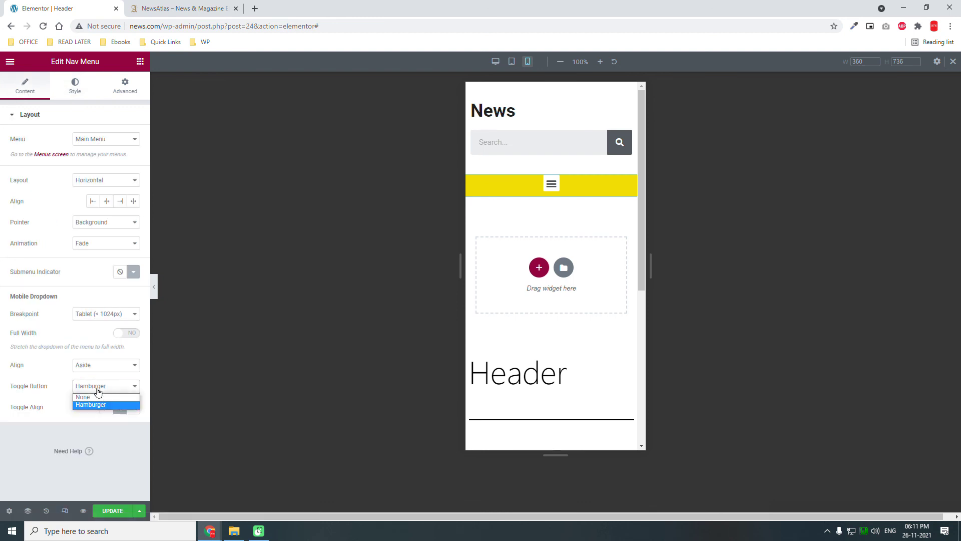
{"action": "left_click", "coordinate": [98, 392]}
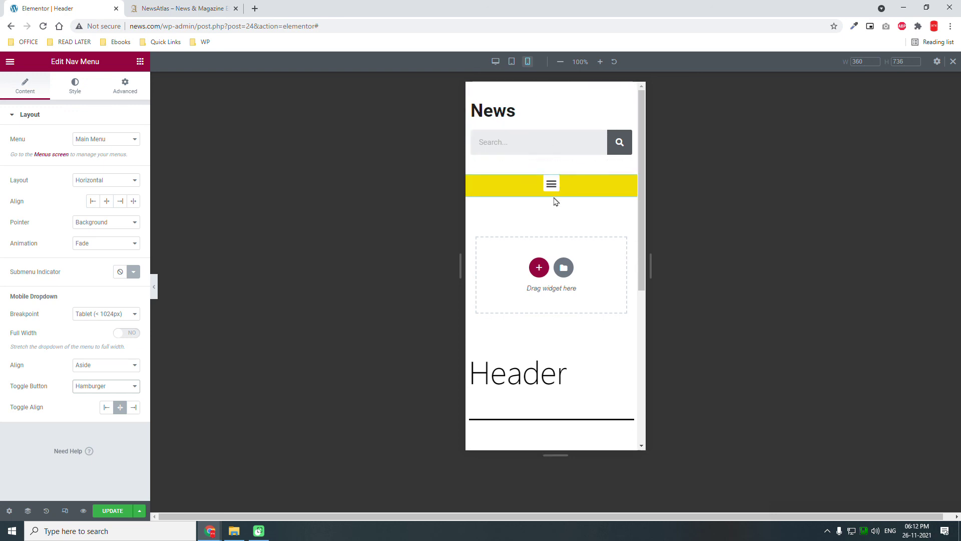
{"action": "left_click", "coordinate": [107, 511]}
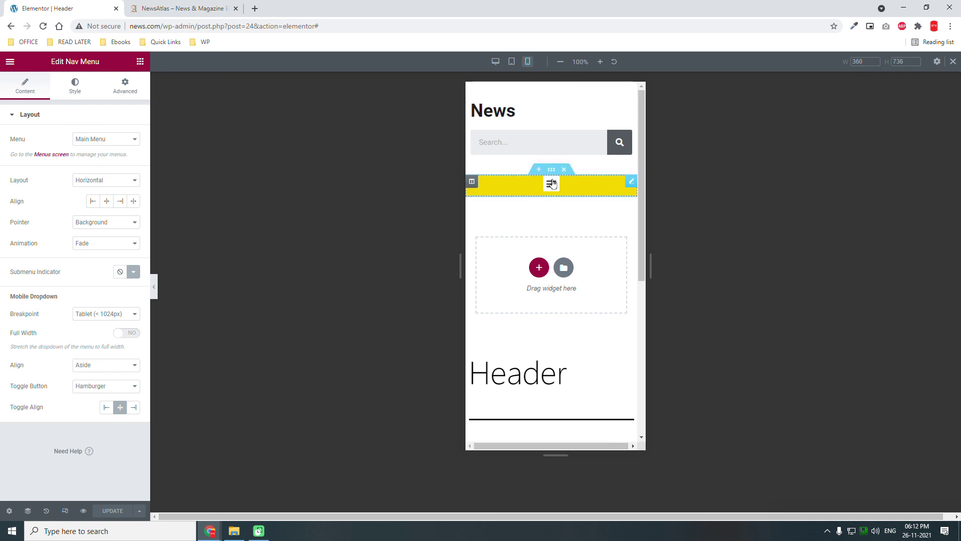
Back in the desktop view, make the menu section sticky to the top and update the header template.
{"action": "left_click", "coordinate": [496, 61]}
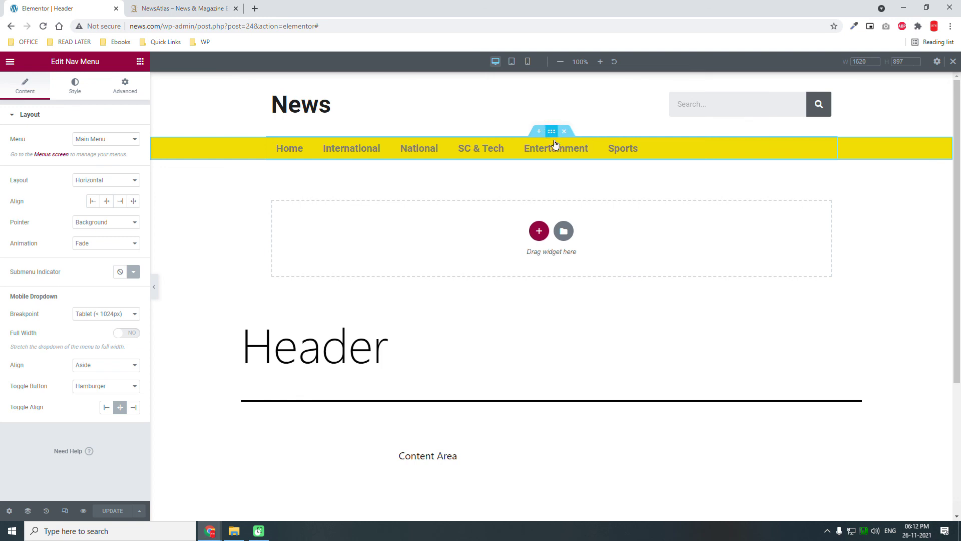
{"action": "left_click", "coordinate": [552, 133]}
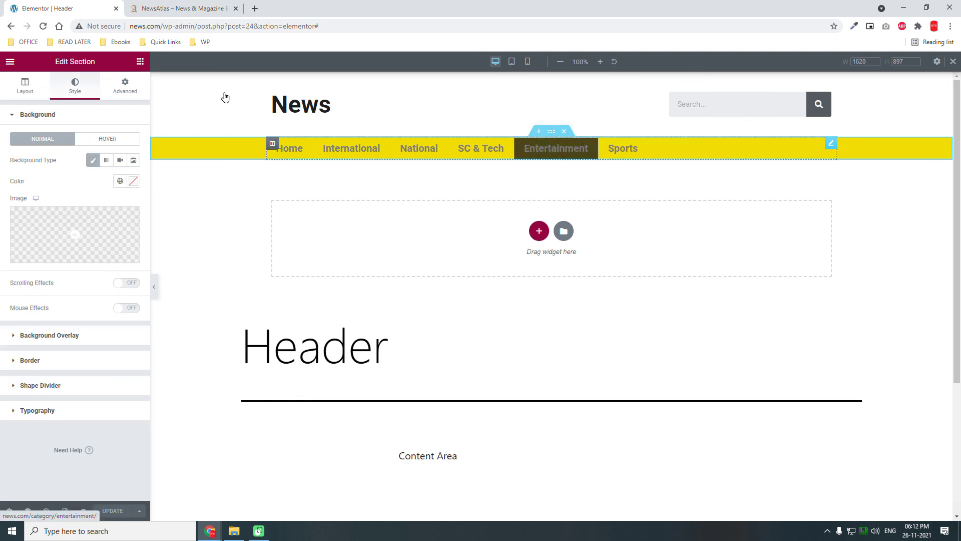
{"action": "left_click", "coordinate": [127, 95]}
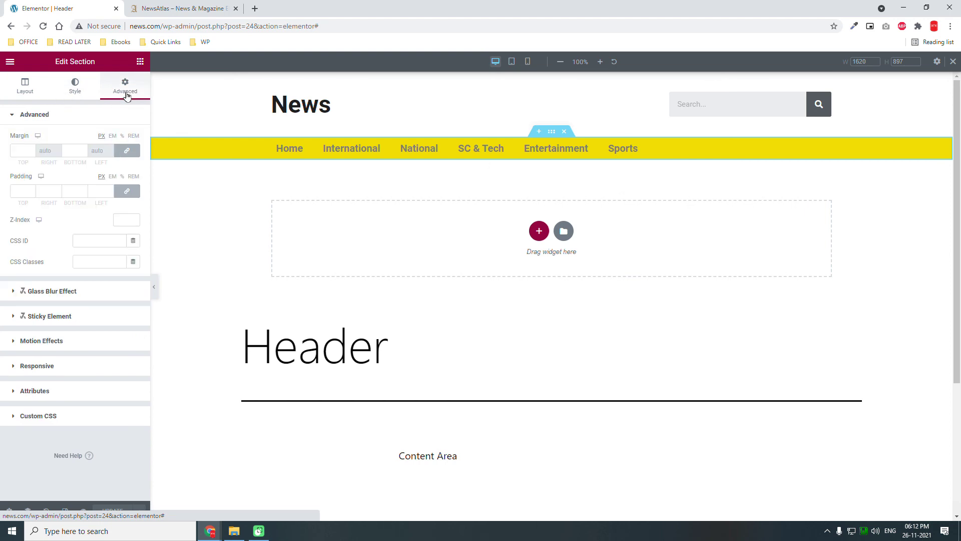
{"action": "left_click", "coordinate": [61, 343]}
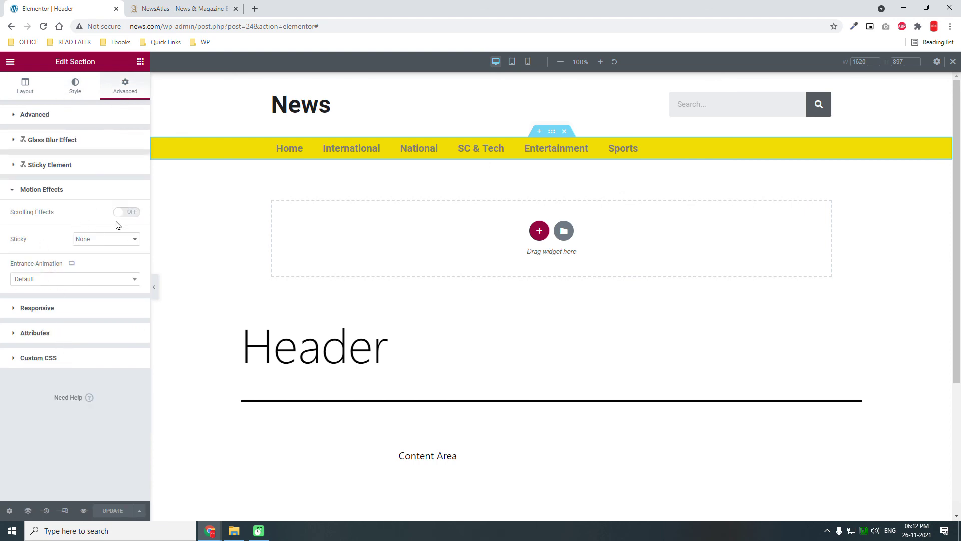
{"action": "left_click", "coordinate": [104, 240]}
{"action": "left_click", "coordinate": [102, 249]}
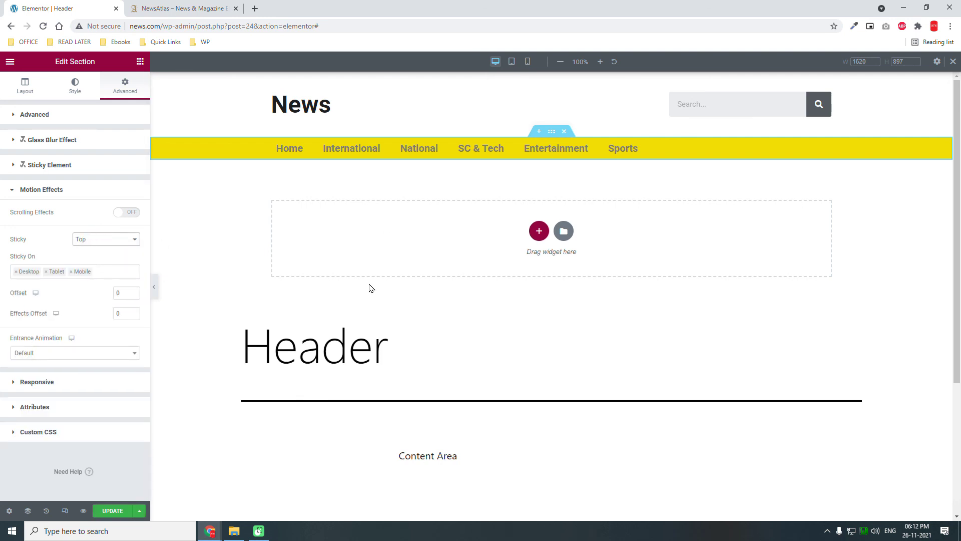
{"action": "left_click", "coordinate": [113, 511]}
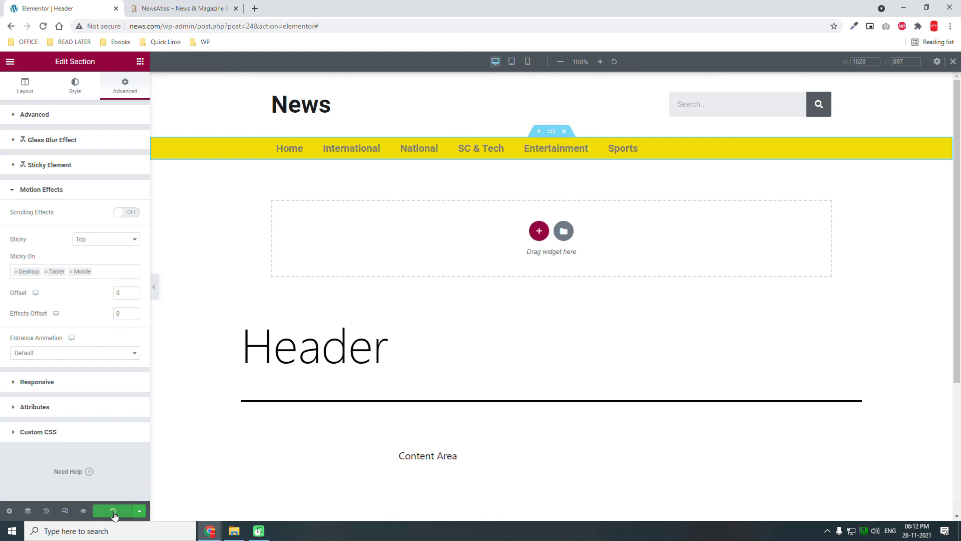